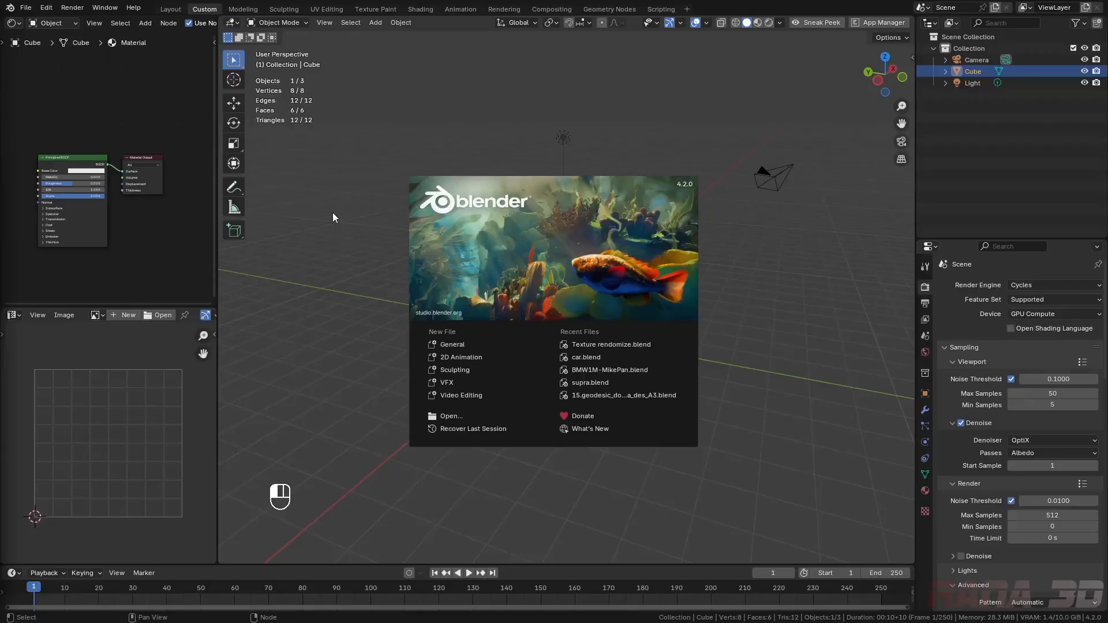
# - Dismiss the splash screen and switch the default cube to Edit Mode
pyautogui.click(334, 218)
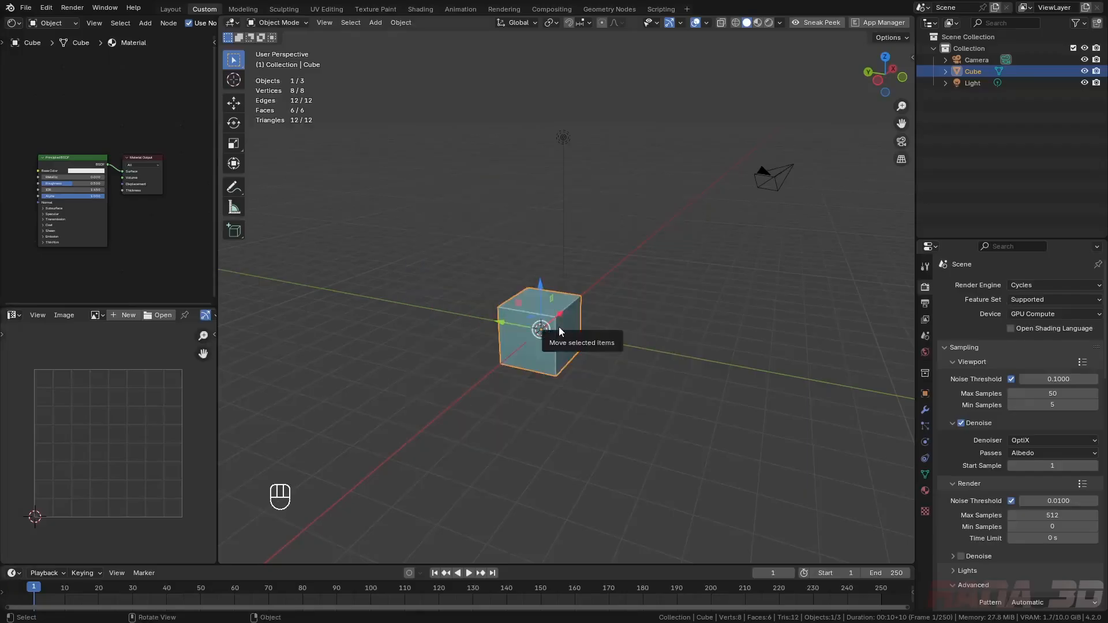
pyautogui.press('Tab')
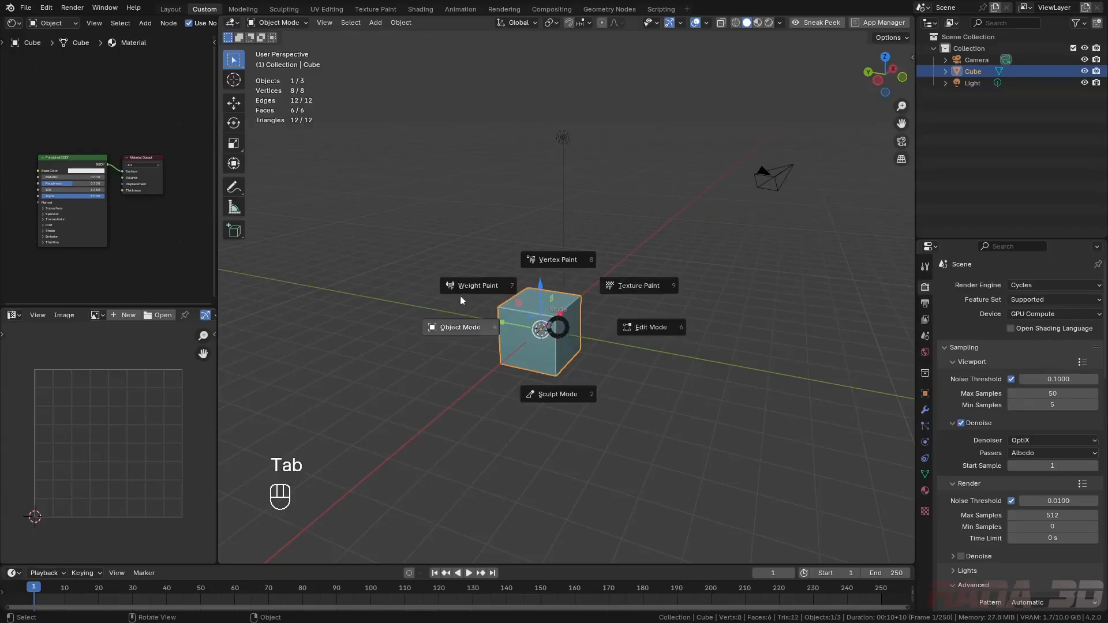
pyautogui.click(669, 330)
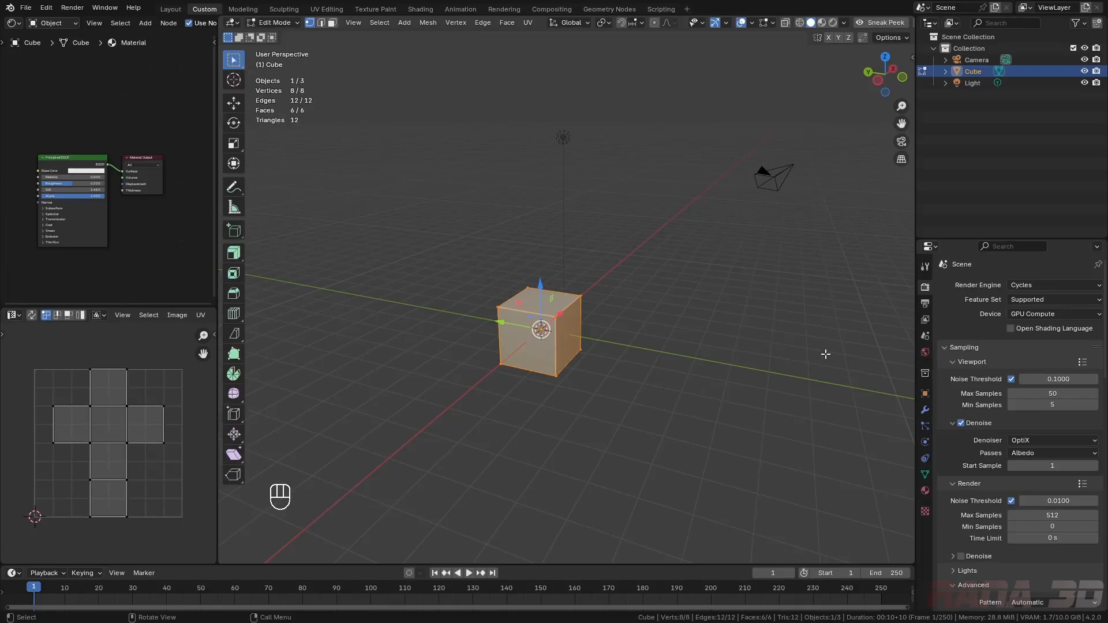
# - Maximize the 3D viewport and widen its toolbar so the tool names are shown
pyautogui.press('t')
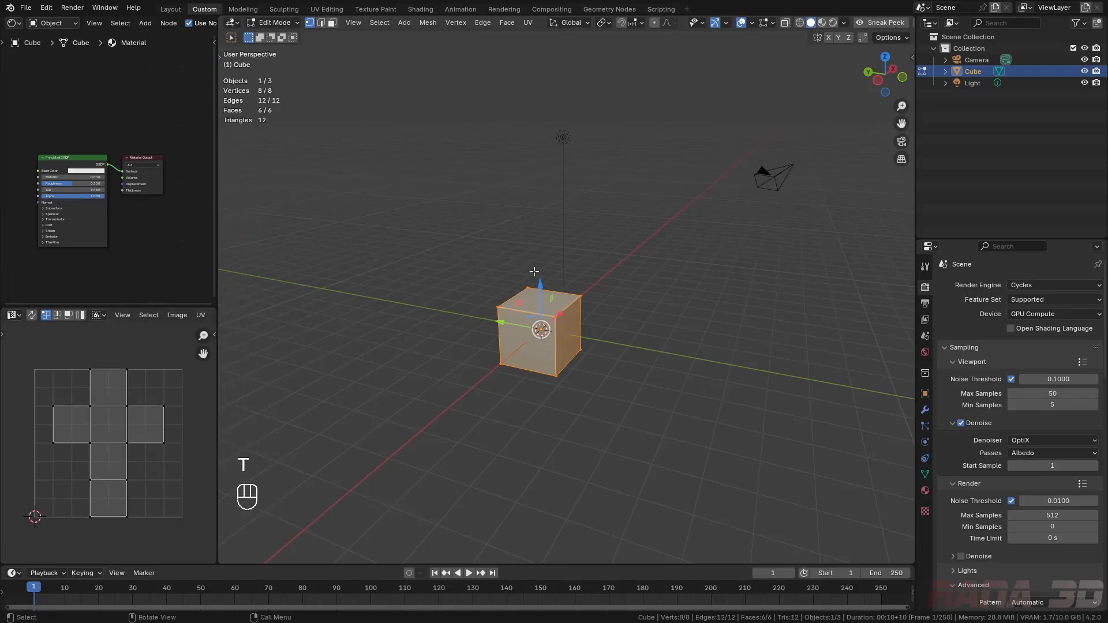
pyautogui.press('t')
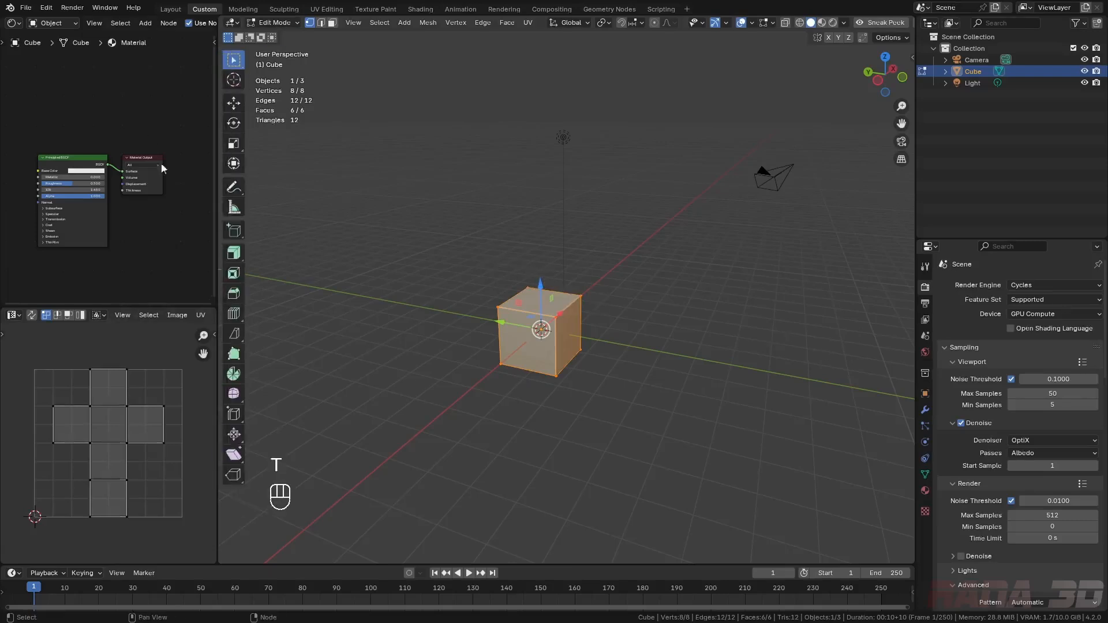
pyautogui.press('ctrl')
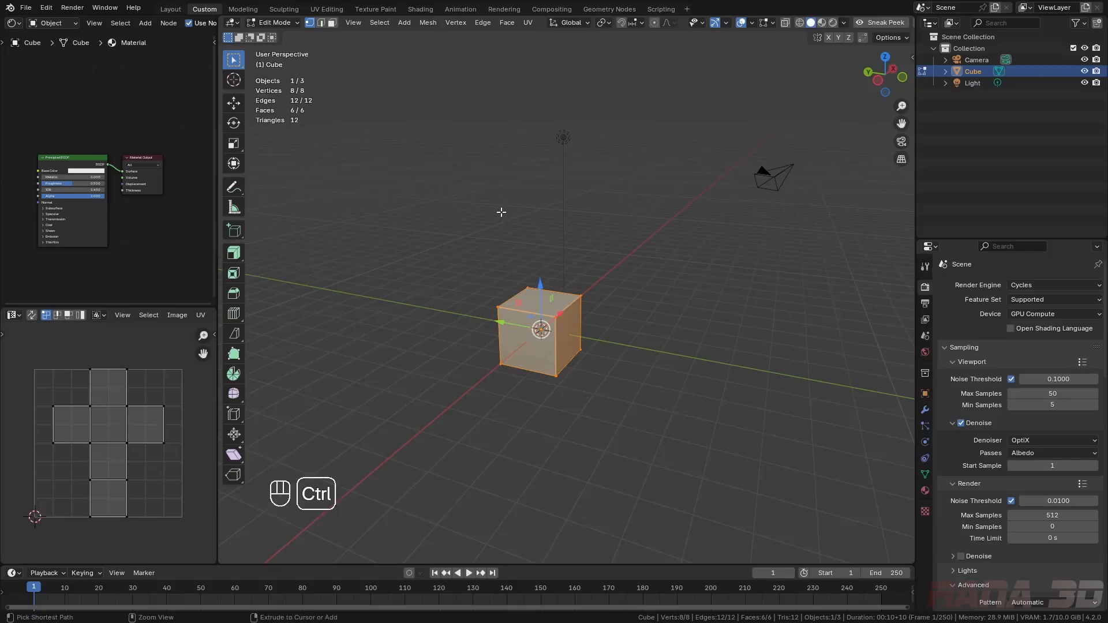
pyautogui.hotkey('ctrl', 'space')
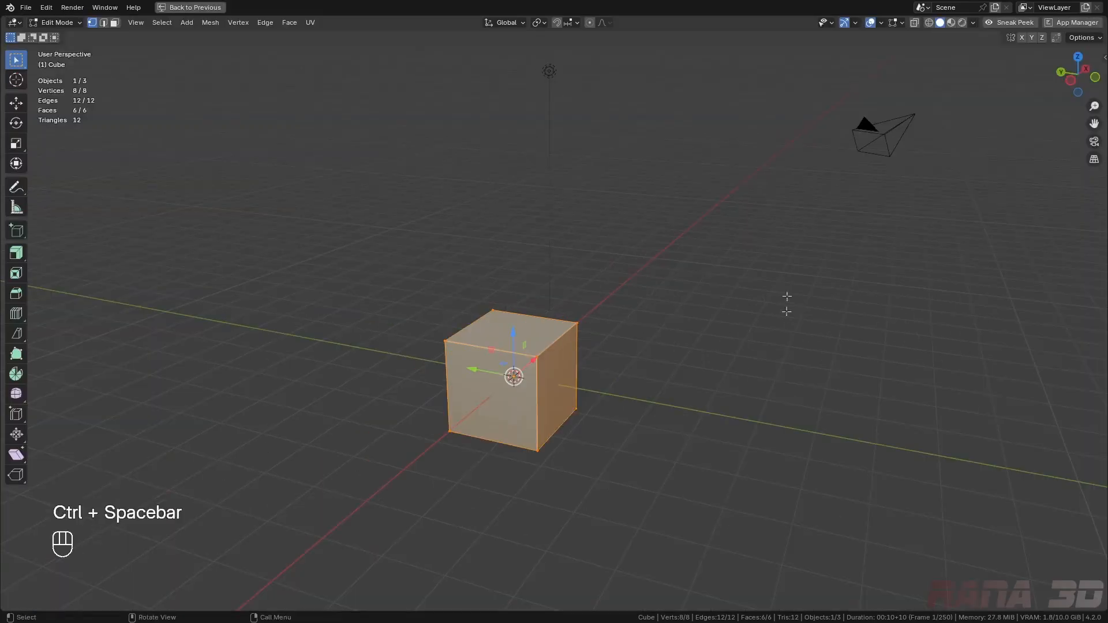
pyautogui.hotkey('shift', 'space')
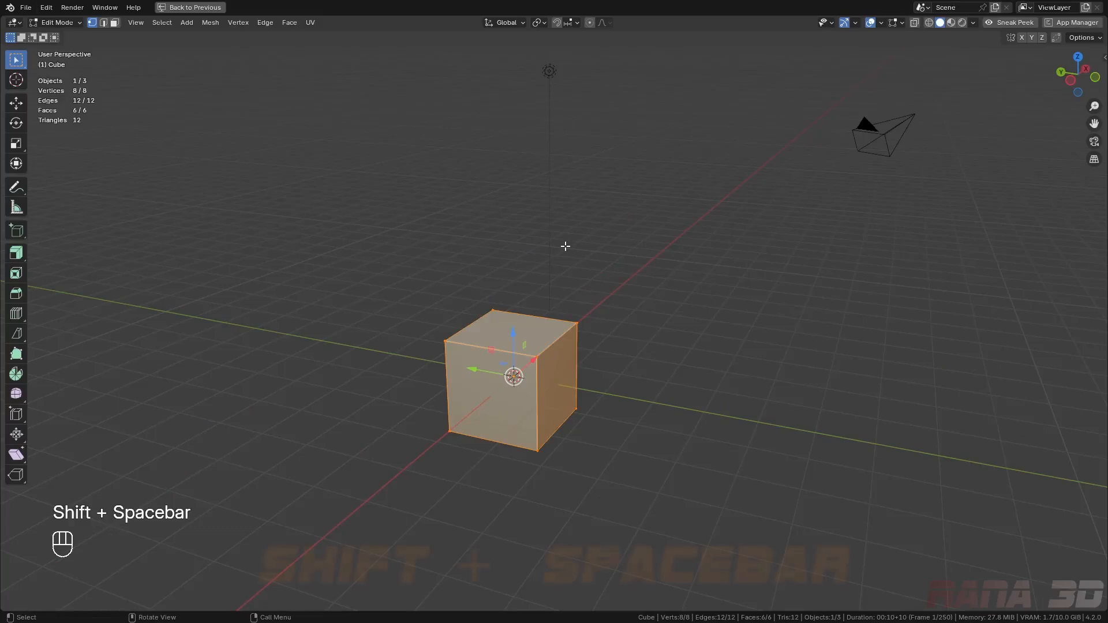
pyautogui.hotkey('shift', 'space')
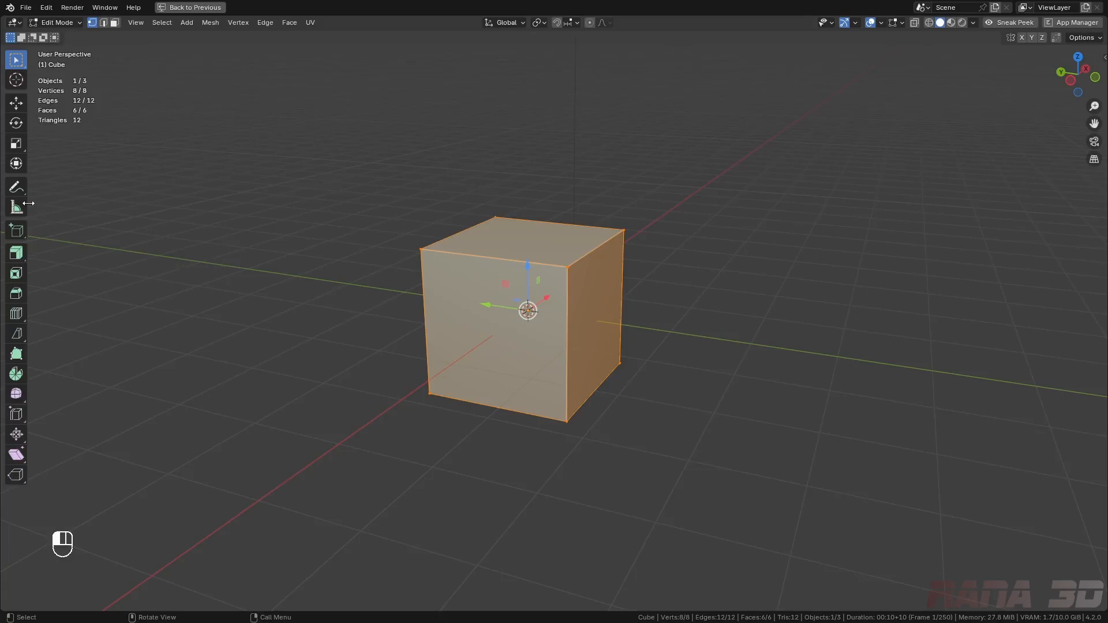
pyautogui.moveTo(33, 204); pyautogui.dragTo(118, 208)
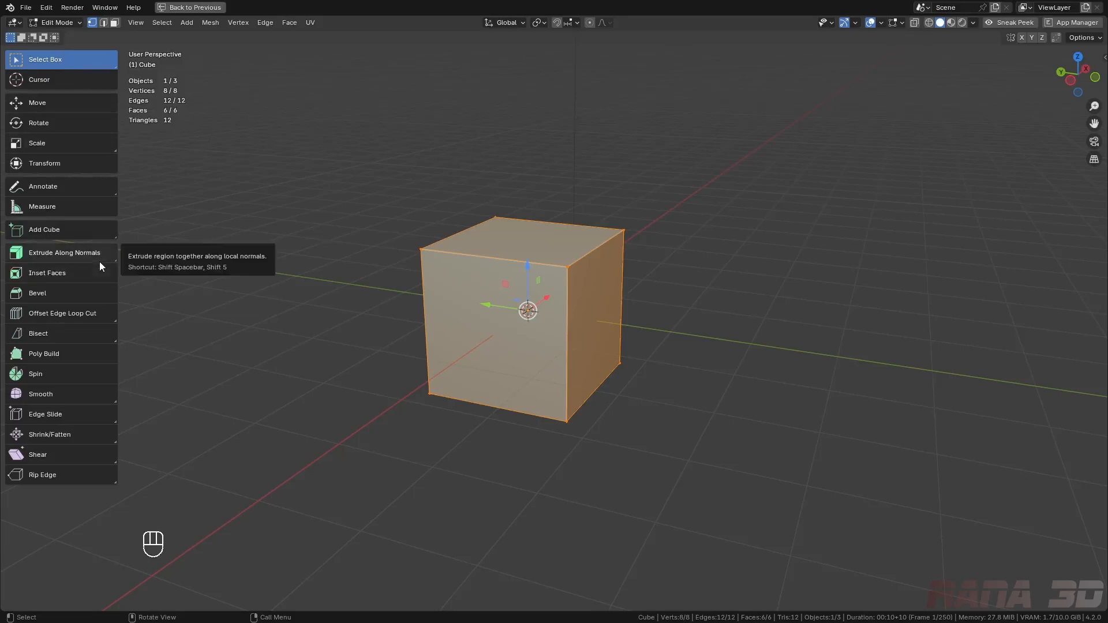
# - Extrude the cube's top face straight up with Extrude Region in face select mode
pyautogui.moveTo(204, 296); pyautogui.dragTo(189, 310, button='middle')
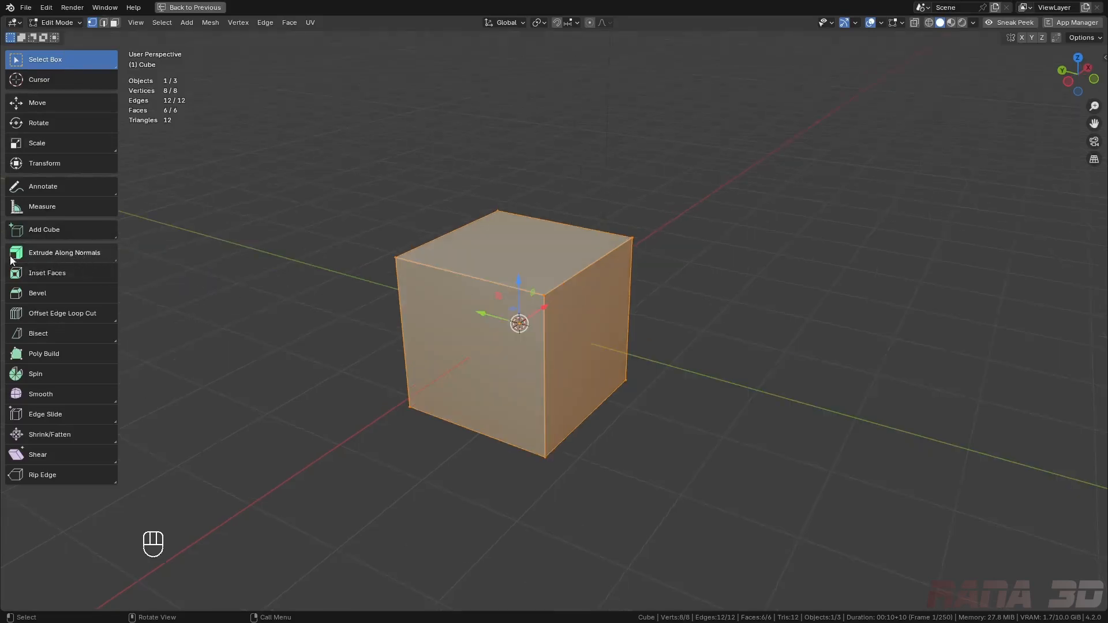
pyautogui.click(67, 255)
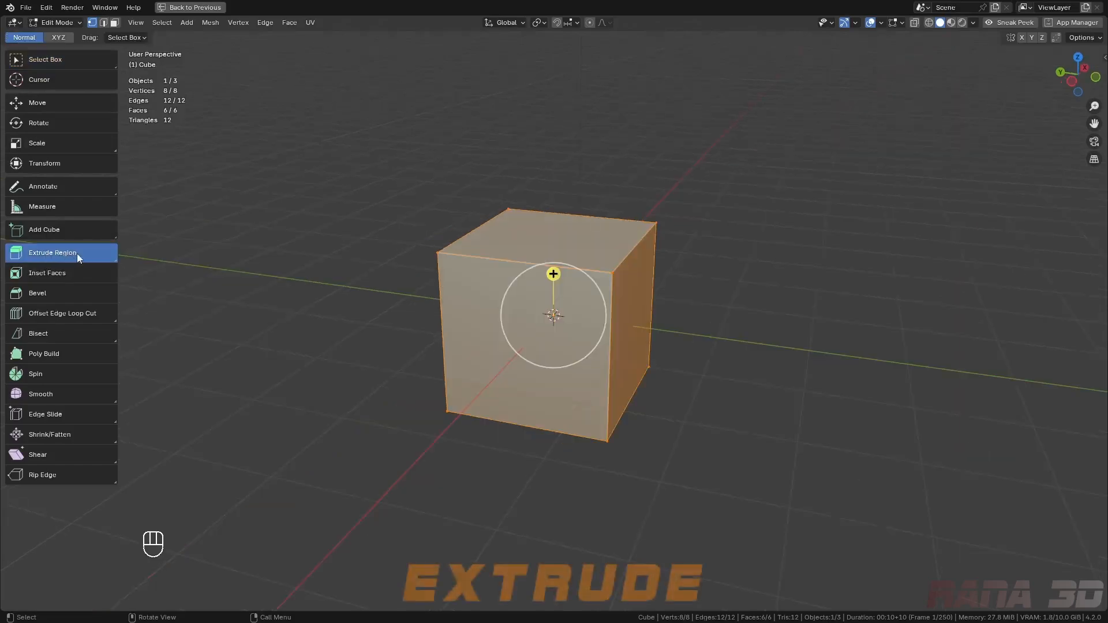
pyautogui.press('3')
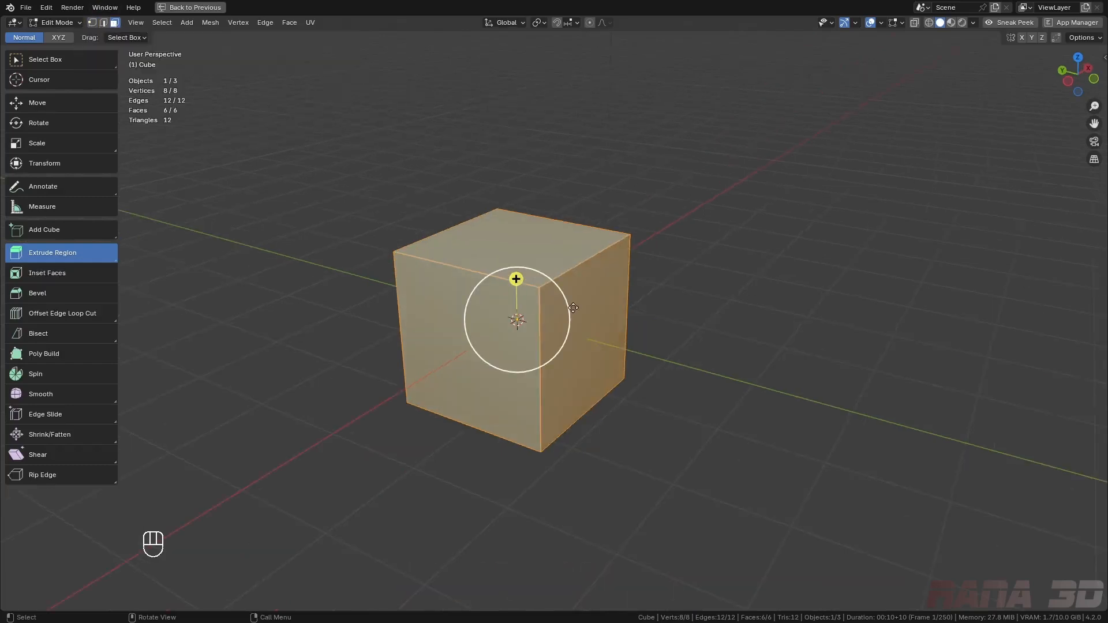
pyautogui.moveTo(561, 317); pyautogui.dragTo(523, 260, button='middle')
pyautogui.click(520, 257)
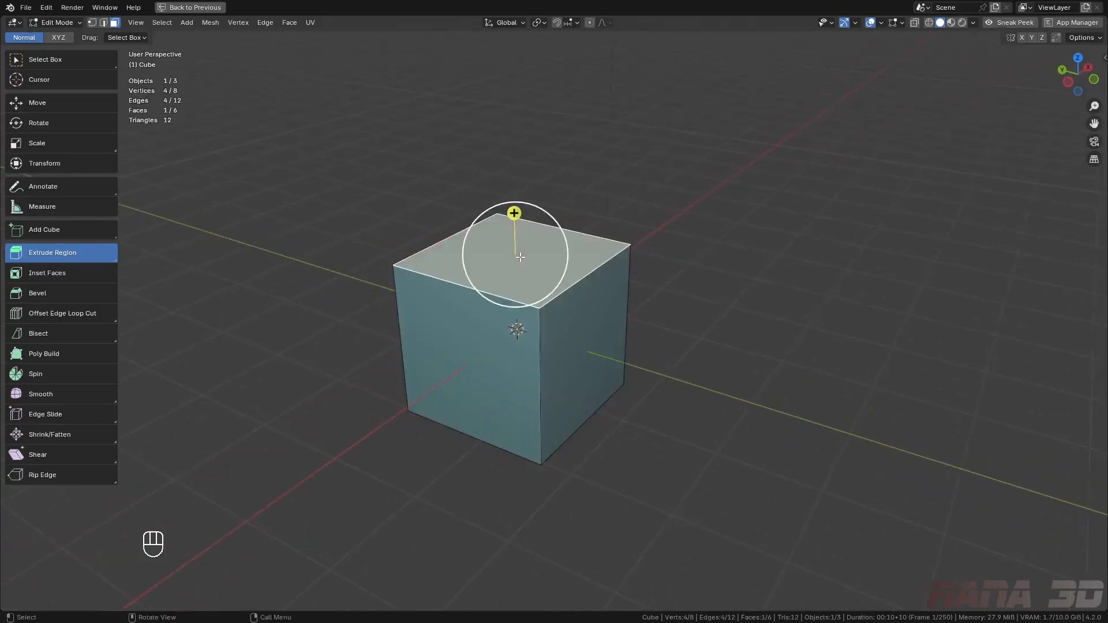
pyautogui.scroll(-4, 537, 243)
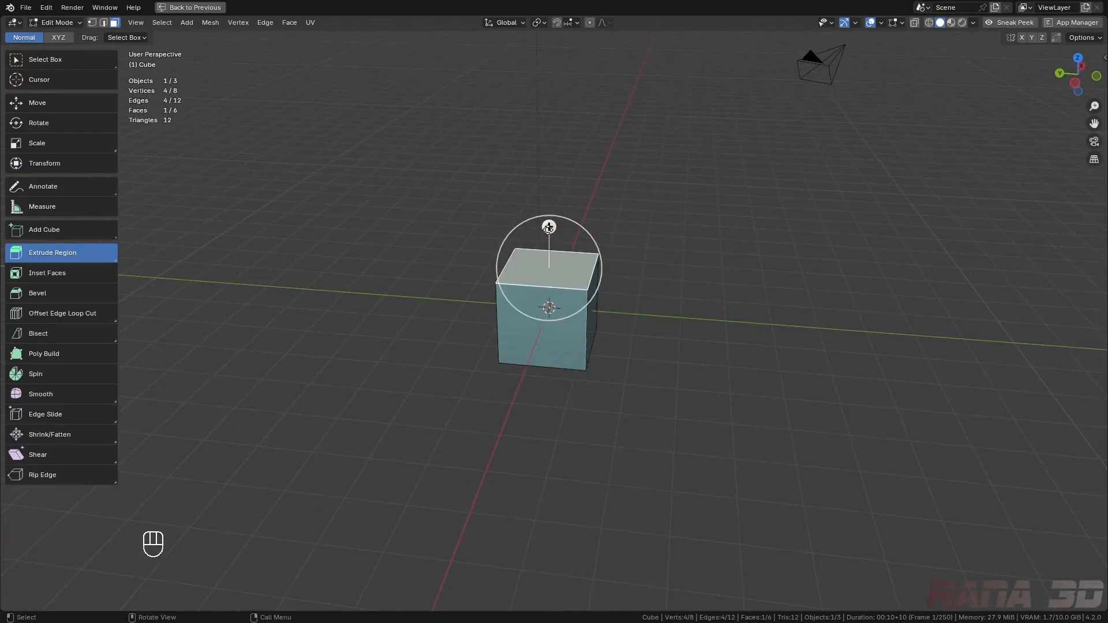
pyautogui.moveTo(554, 234); pyautogui.dragTo(572, 163)
pyautogui.moveTo(590, 273); pyautogui.dragTo(567, 230, button='middle')
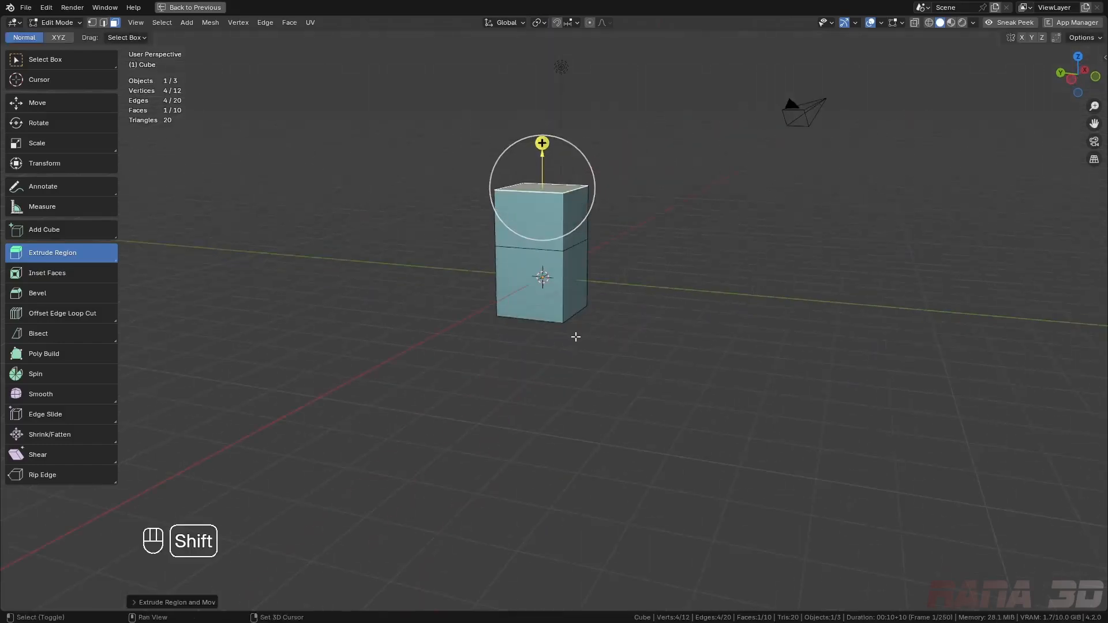
# - Repeat the top-face extrusion three times to form a column, and extrude the top face once more at a slant
pyautogui.hotkey('shift', 'r')
pyautogui.scroll(-4, 495, 460)
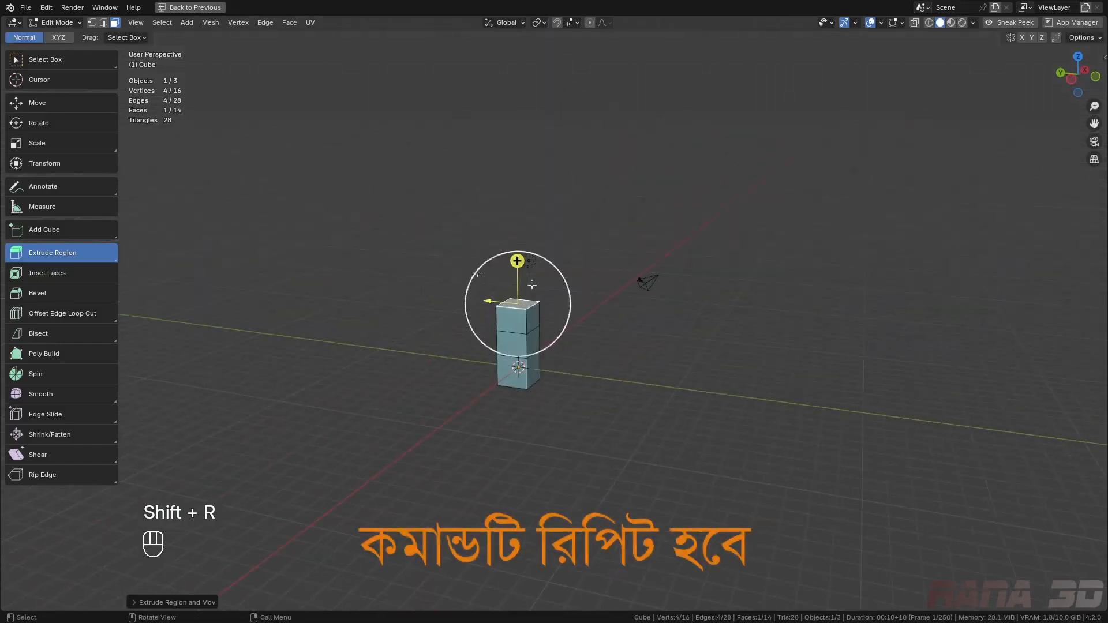
pyautogui.hotkey('shift', 'r')
pyautogui.hotkey('shift', 'r')
pyautogui.moveTo(623, 371); pyautogui.dragTo(548, 353, button='middle')
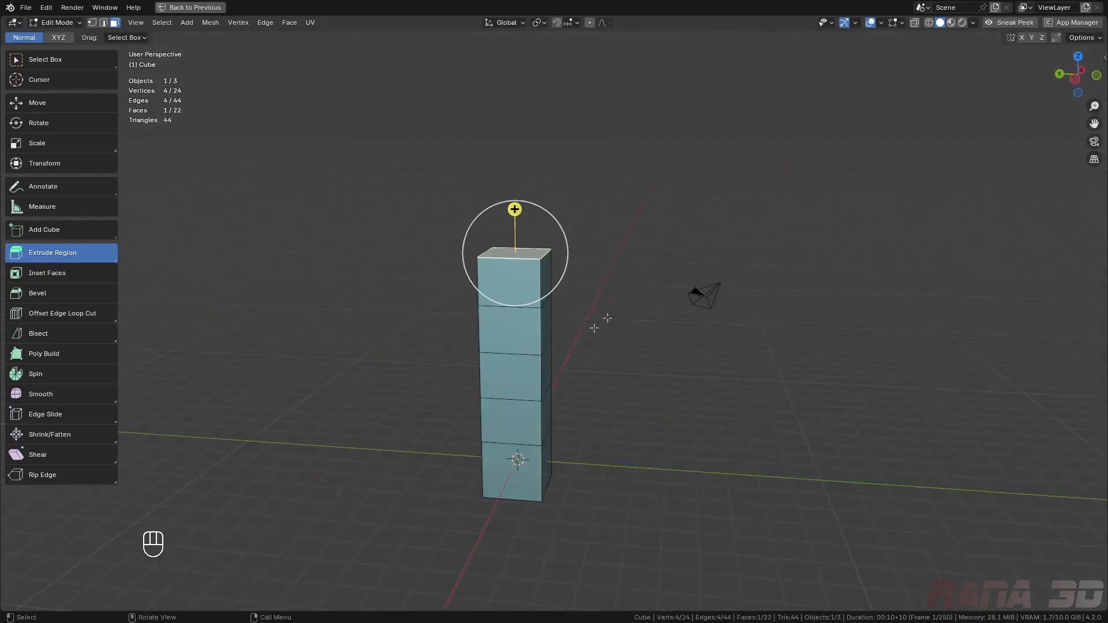
pyautogui.moveTo(561, 231); pyautogui.dragTo(539, 185)
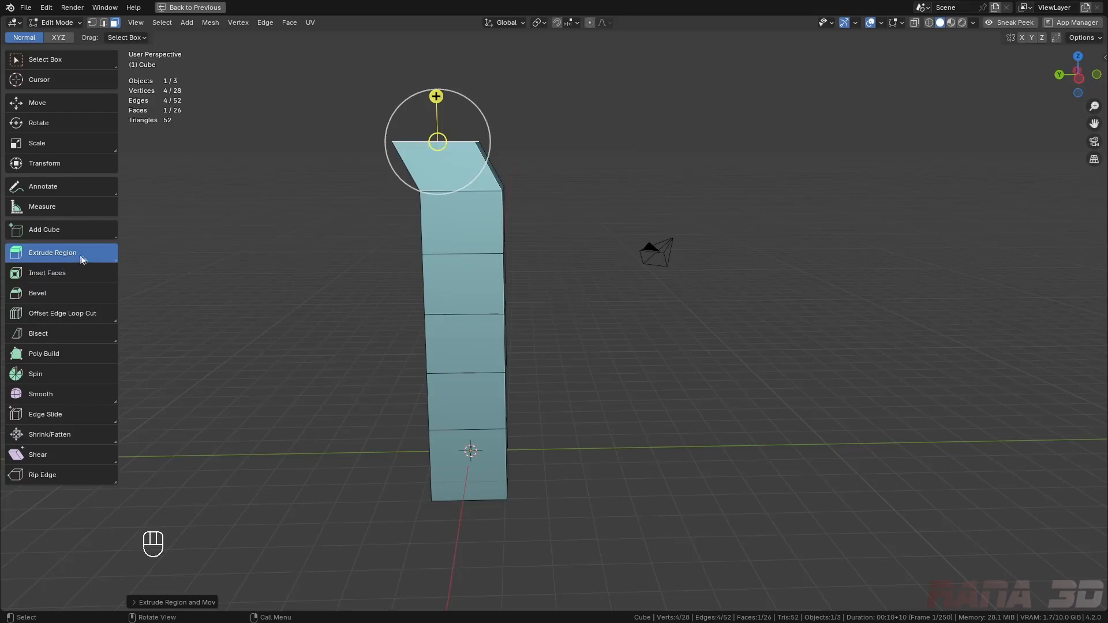
# - Cut a notch in the column by pushing one side face of the third segment from the top inward with Extrude Manifold
pyautogui.moveTo(88, 255); pyautogui.dragTo(79, 289)
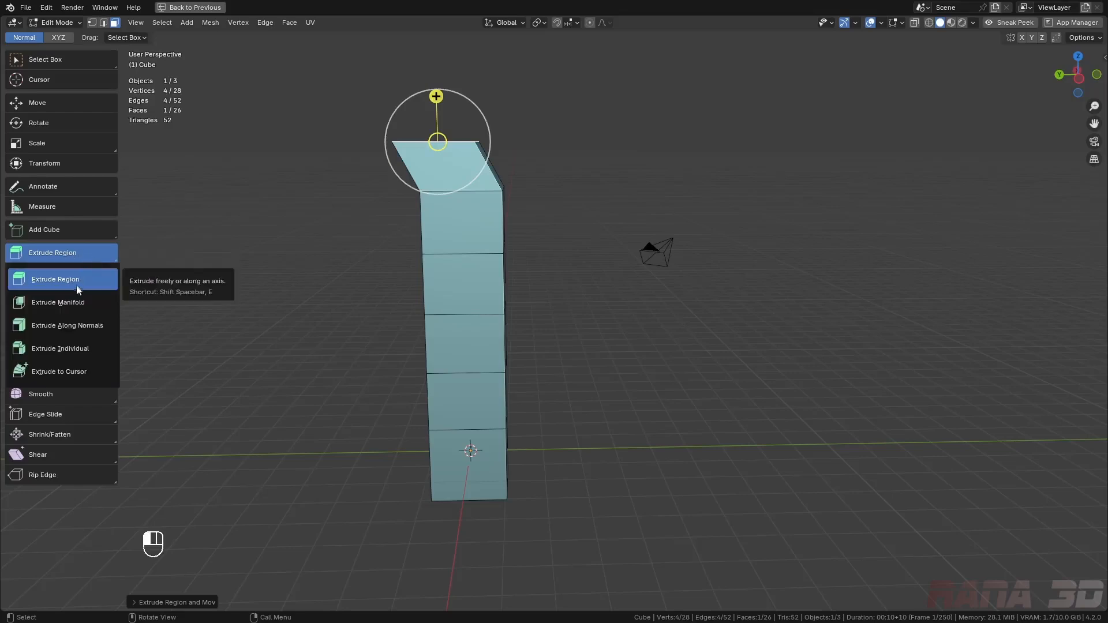
pyautogui.click(45, 305)
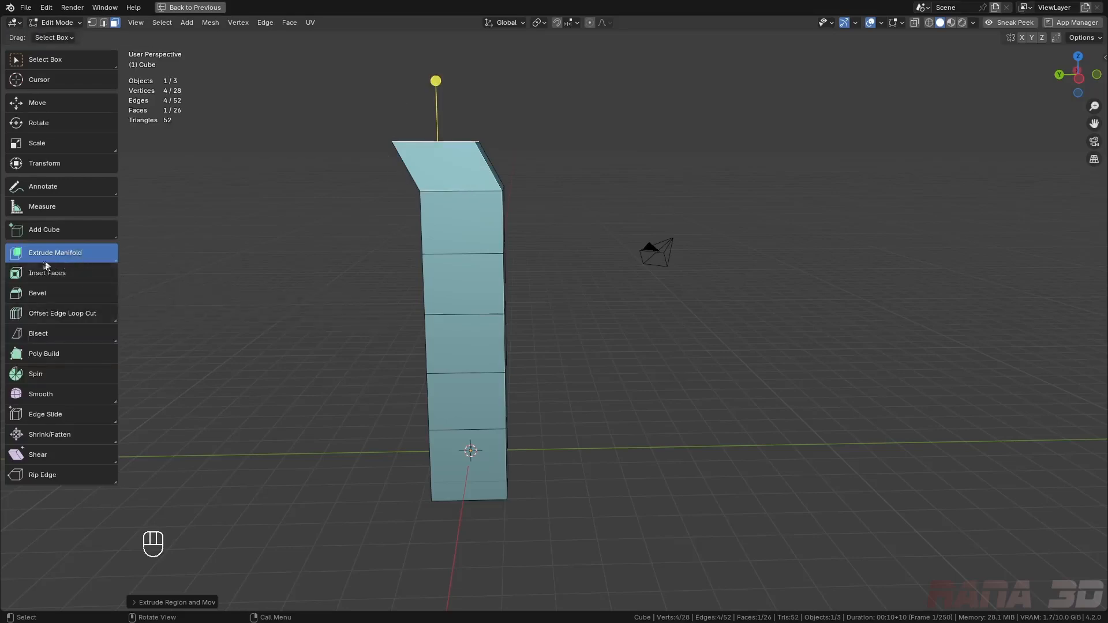
pyautogui.moveTo(459, 267); pyautogui.dragTo(579, 319, button='middle')
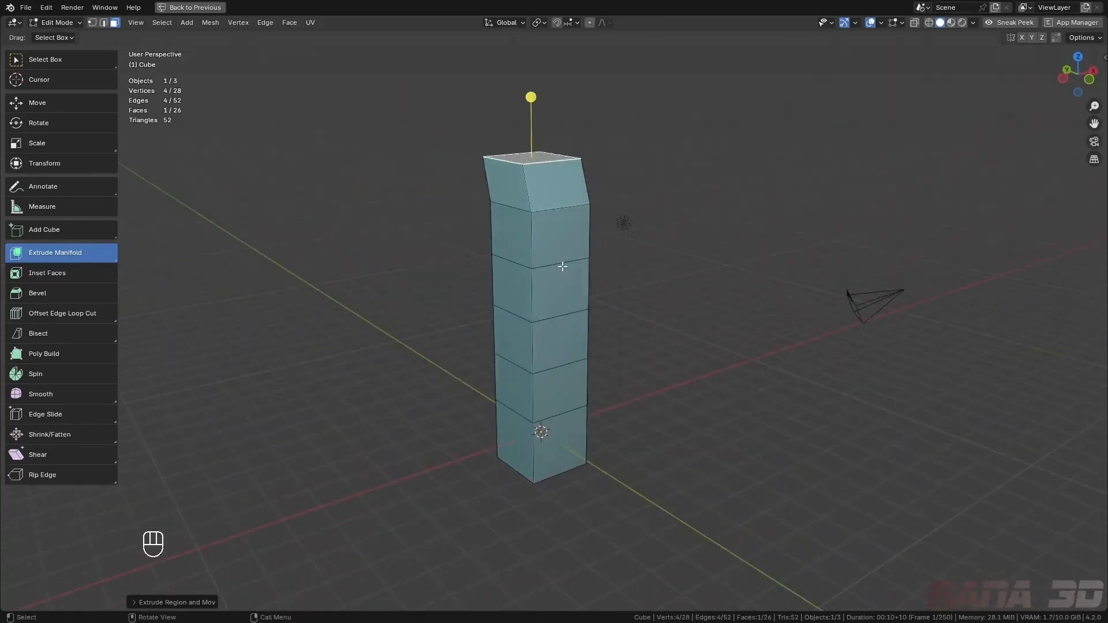
pyautogui.scroll(3, 562, 266)
pyautogui.keyDown('shift'); pyautogui.moveTo(565, 266); pyautogui.dragTo(579, 299, button='middle'); pyautogui.keyUp('shift')
pyautogui.click(533, 324)
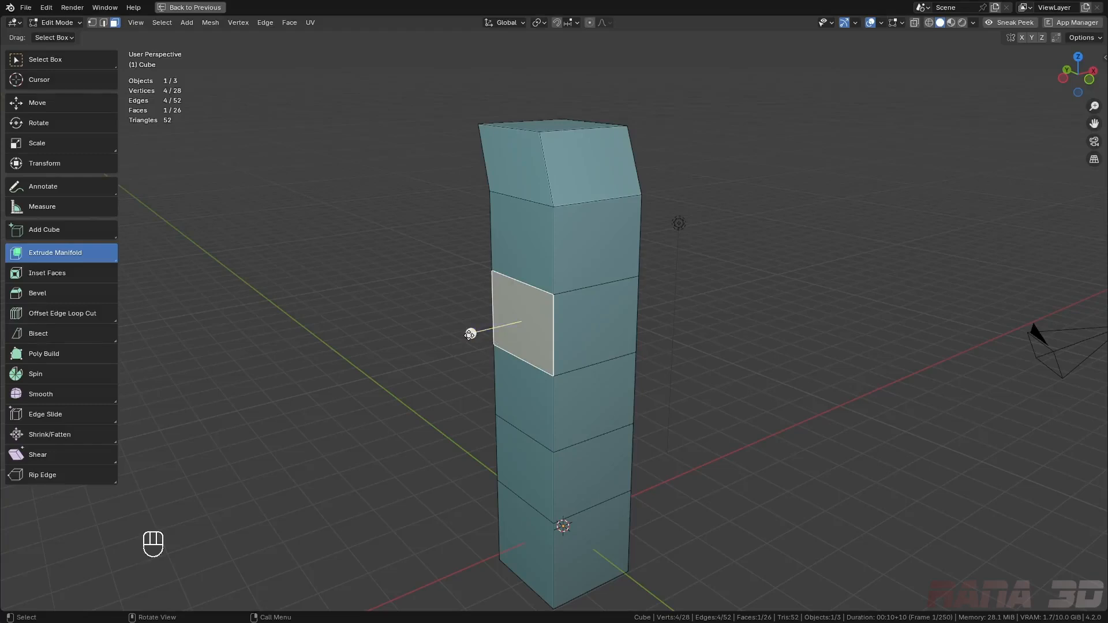
pyautogui.moveTo(471, 333)
pyautogui.mouseDown()
pyautogui.moveTo(481, 337)
pyautogui.moveTo(481, 316)
pyautogui.mouseUp()
pyautogui.moveTo(598, 359); pyautogui.dragTo(494, 264, button='middle')
# - Enlarge the notch by extruding its ceiling face upward and its floor face downward with Extrude Manifold
pyautogui.click(495, 175)
pyautogui.moveTo(494, 264); pyautogui.dragTo(507, 229)
pyautogui.moveTo(508, 214); pyautogui.dragTo(524, 186, button='middle')
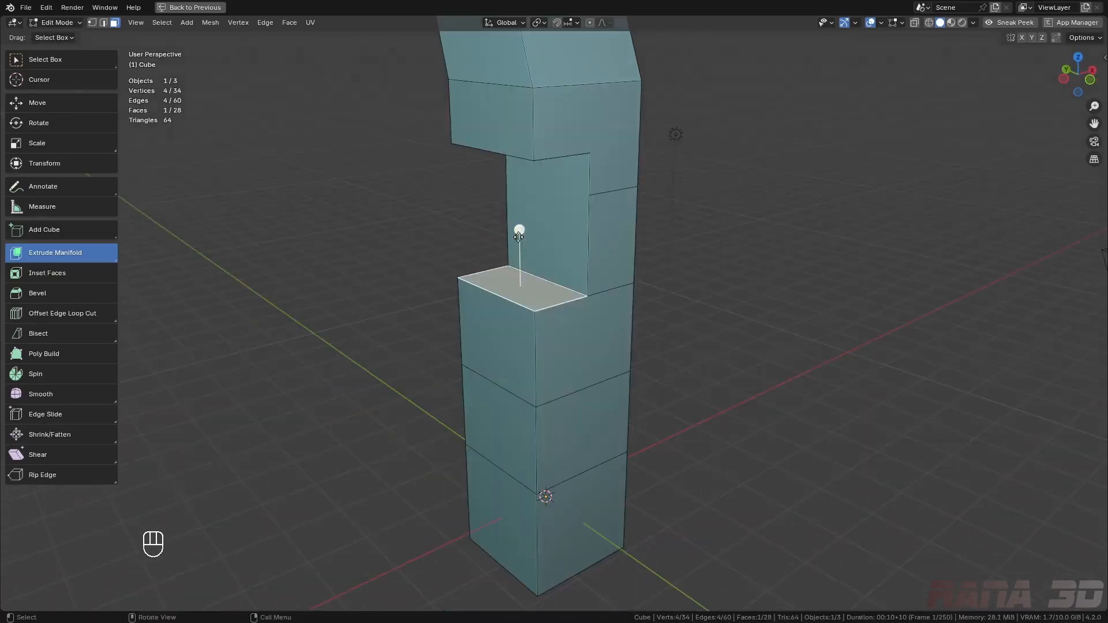
pyautogui.moveTo(519, 231); pyautogui.dragTo(529, 281)
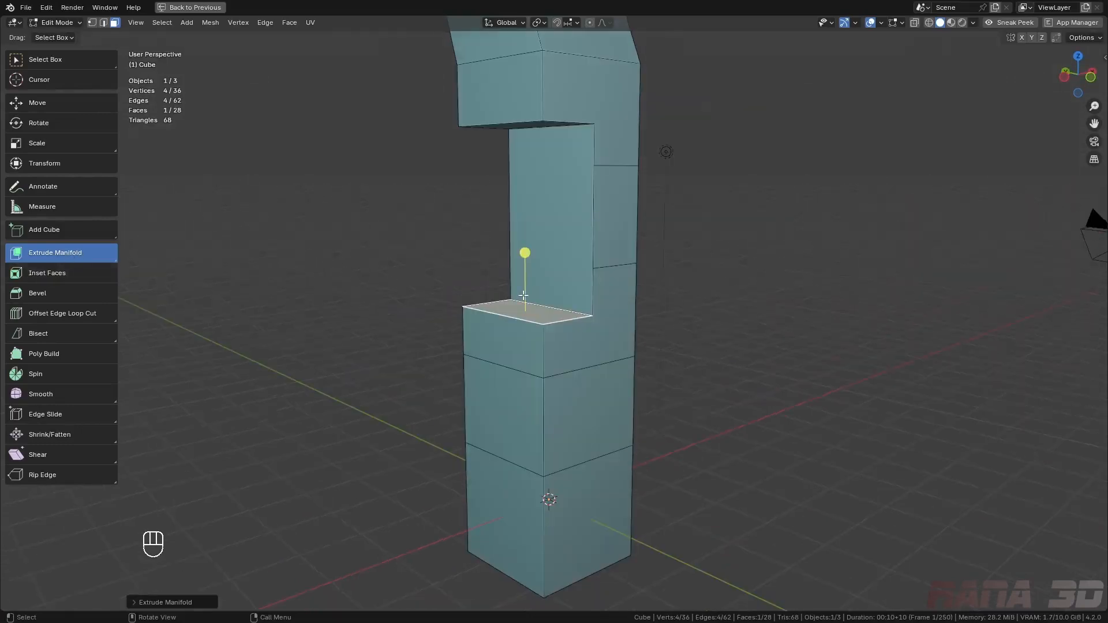
# - Activate Extrude Along Normals and select the ring of faces around the column's second segment from the bottom
pyautogui.hotkey('shift', 'space')
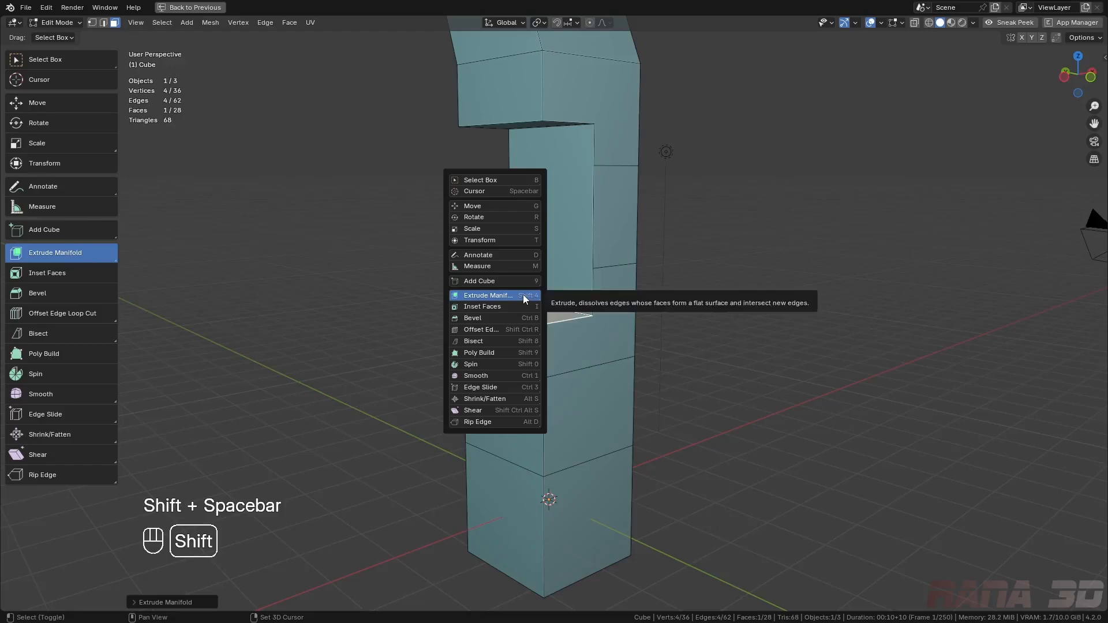
pyautogui.click(523, 294)
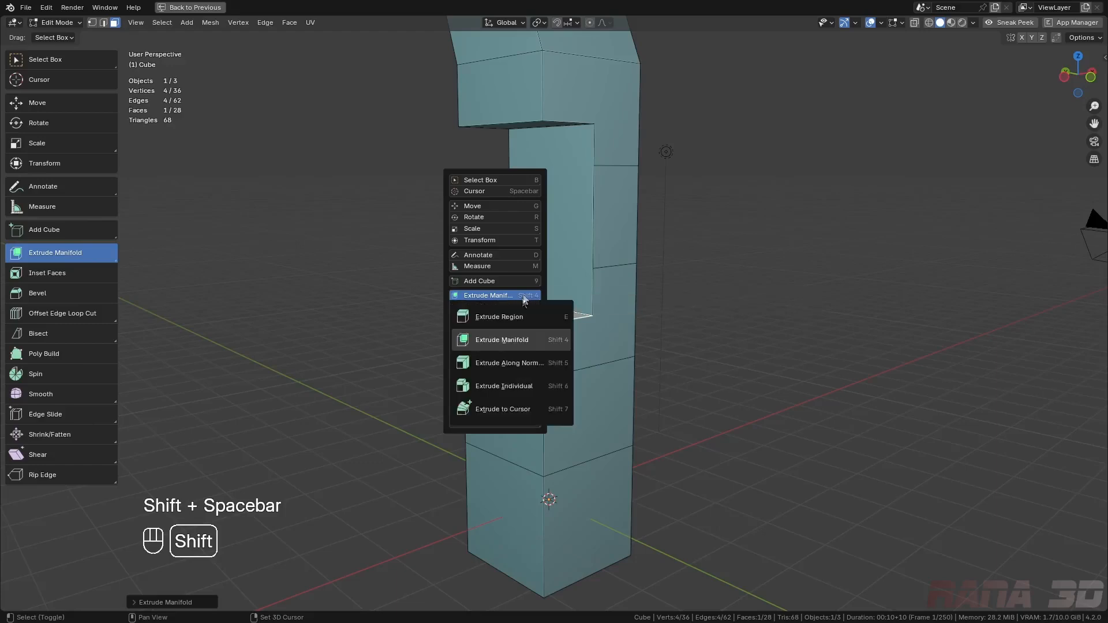
pyautogui.click(515, 365)
pyautogui.scroll(-3, 515, 365)
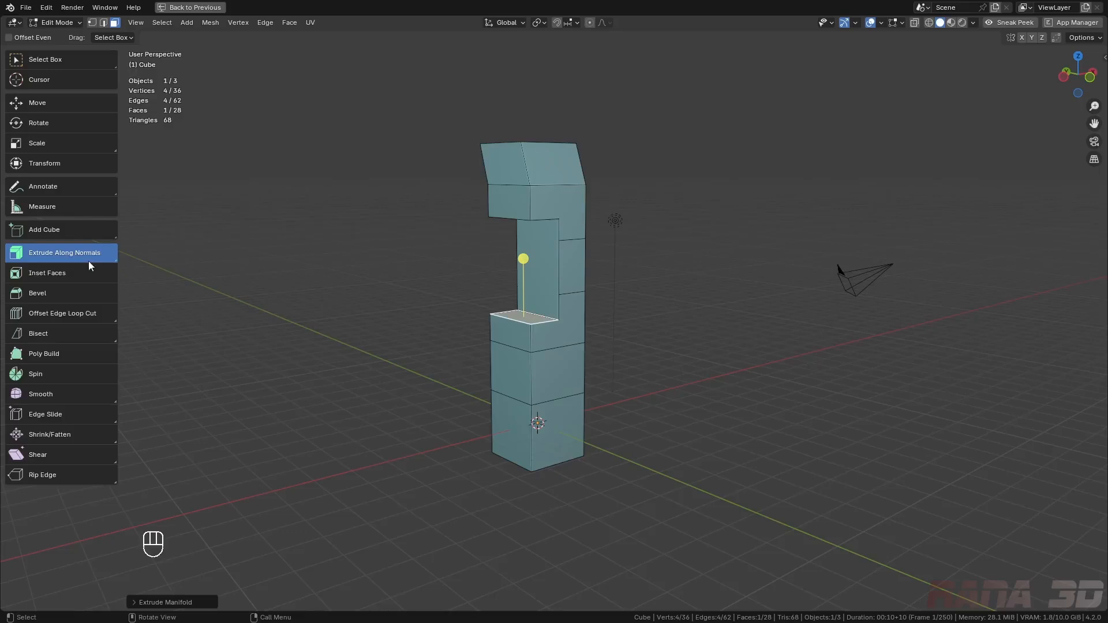
pyautogui.scroll(3, 552, 425)
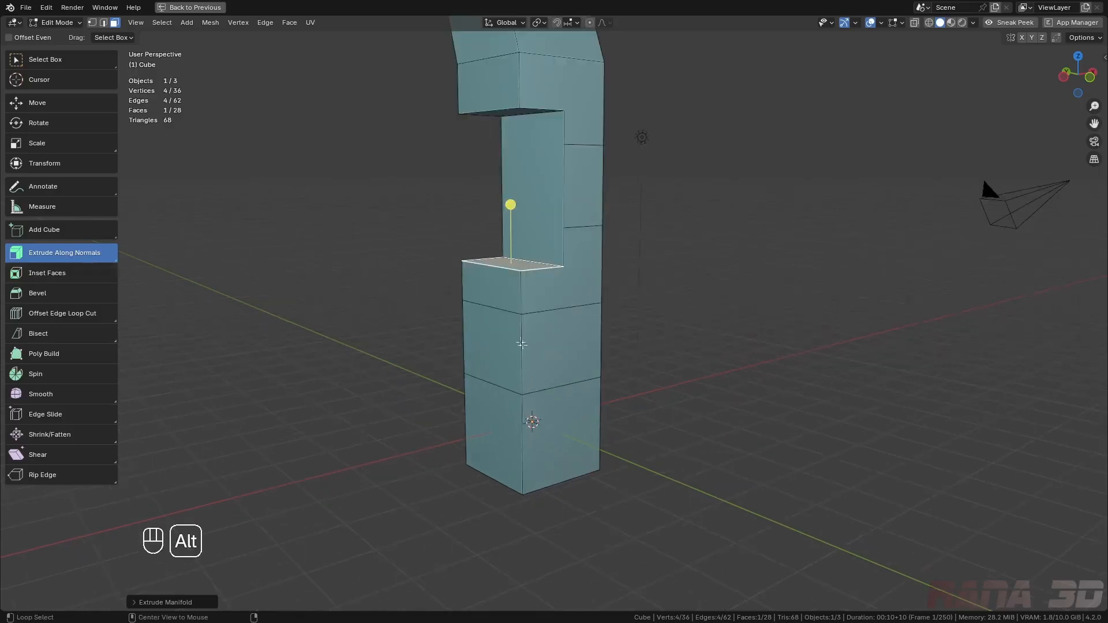
pyautogui.keyDown('alt'); pyautogui.click(521, 344); pyautogui.keyUp('alt')
pyautogui.moveTo(522, 344); pyautogui.dragTo(427, 230, button='middle')
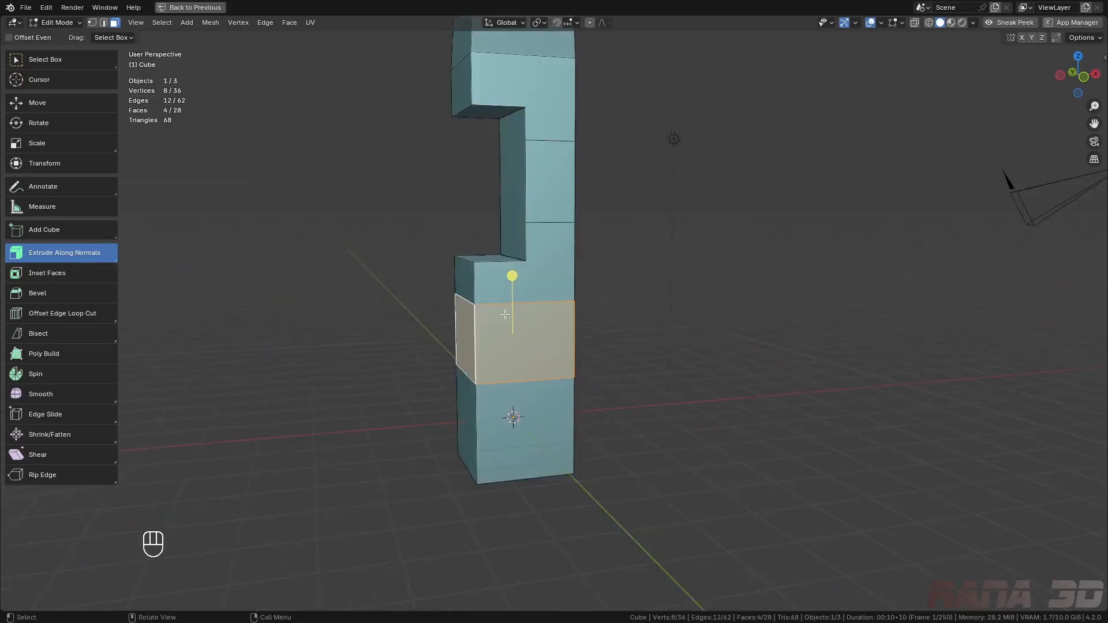
# - Try extruding the selected face ring with Extrude Region, and undo the attempts
pyautogui.moveTo(106, 255); pyautogui.dragTo(85, 279)
pyautogui.moveTo(512, 290); pyautogui.dragTo(616, 302)
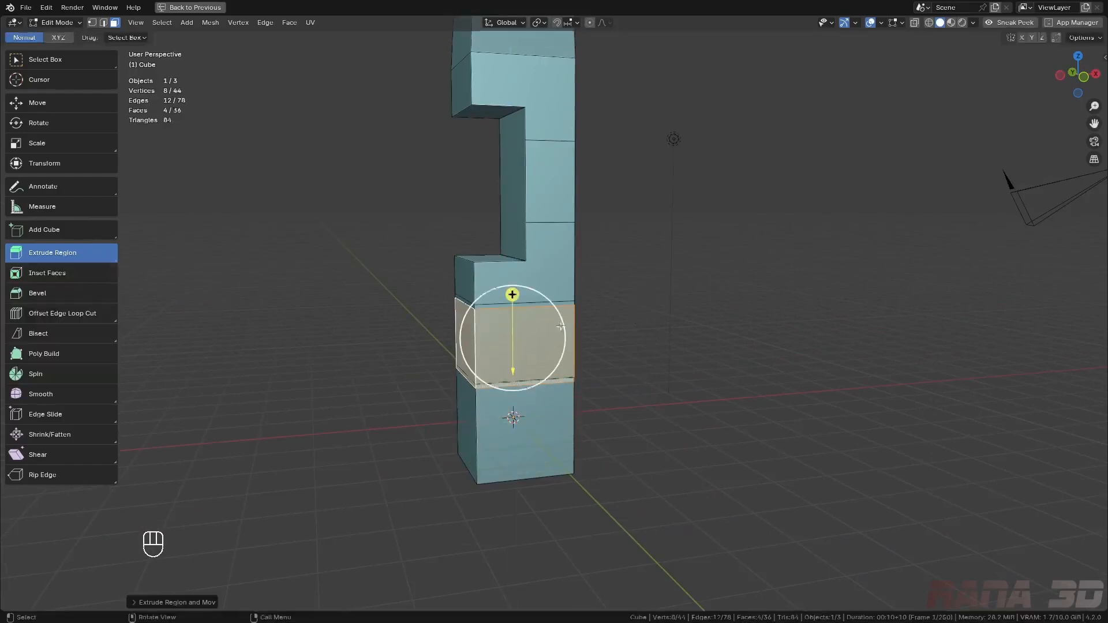
pyautogui.moveTo(552, 325); pyautogui.dragTo(441, 332)
pyautogui.hotkey('ctrl', 'z')
pyautogui.hotkey('ctrl', 'z')
# - Extrude the selected face ring outward on all sides with Extrude Along Normals to form a wide collar
pyautogui.moveTo(107, 254); pyautogui.dragTo(89, 324)
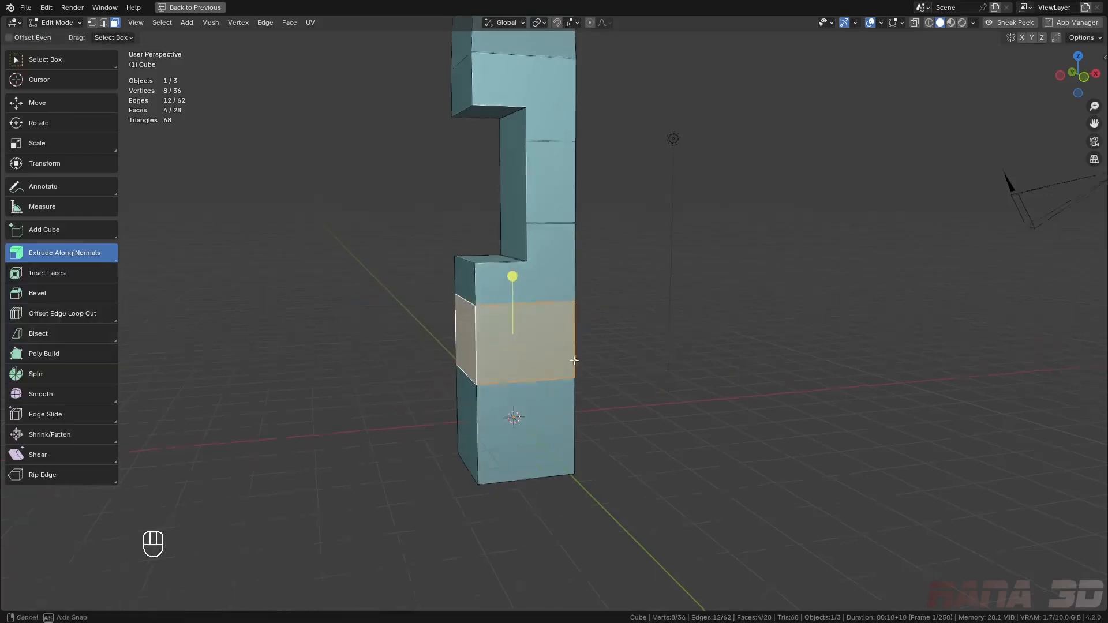
pyautogui.moveTo(543, 338); pyautogui.dragTo(563, 341, button='middle')
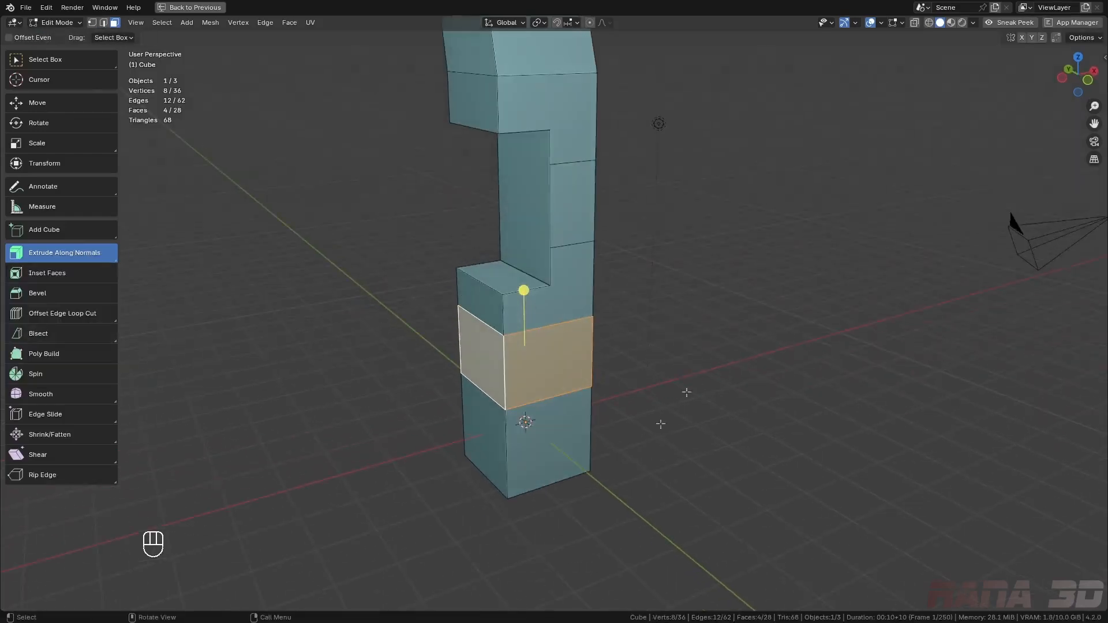
pyautogui.moveTo(524, 291); pyautogui.dragTo(576, 312)
pyautogui.moveTo(576, 312); pyautogui.dragTo(593, 369, button='middle')
# - Extrude the four stacked faces on the column's flat side opposite the notch outward with Extrude Individual
pyautogui.moveTo(92, 255); pyautogui.dragTo(85, 348)
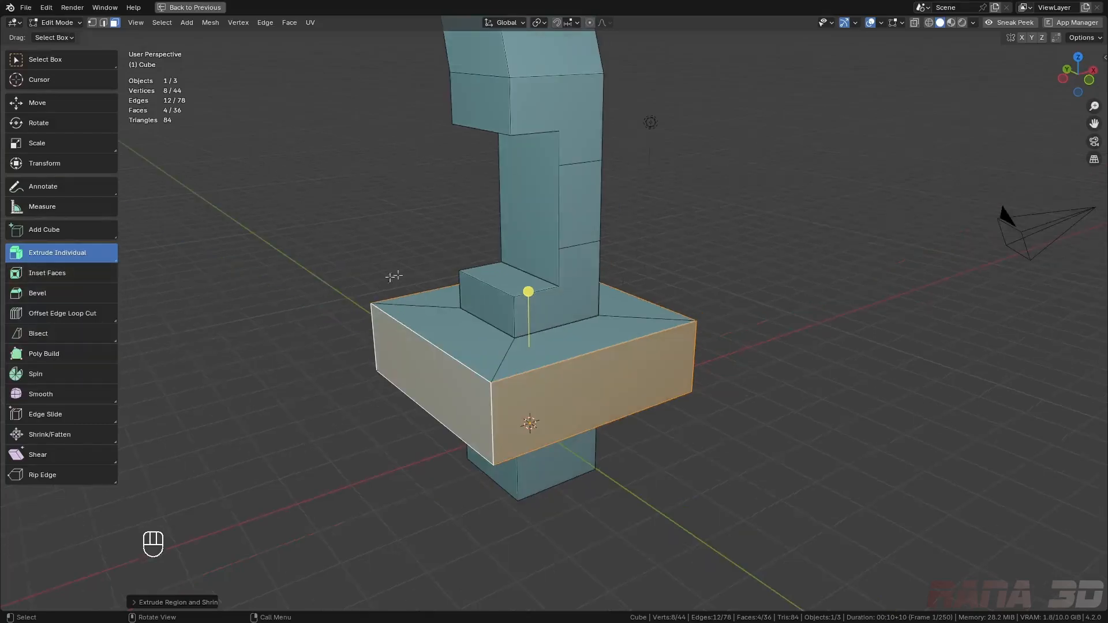
pyautogui.keyDown('shift'); pyautogui.moveTo(579, 233); pyautogui.dragTo(574, 293, button='middle'); pyautogui.keyUp('shift')
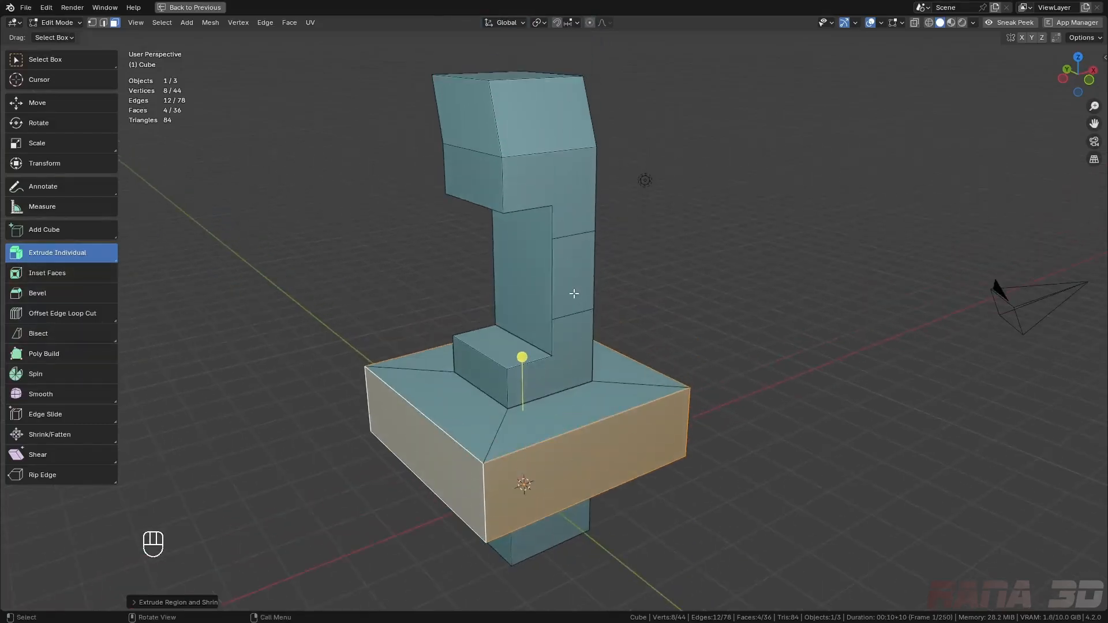
pyautogui.moveTo(536, 414); pyautogui.dragTo(520, 232, button='middle')
pyautogui.moveTo(518, 164); pyautogui.dragTo(492, 358)
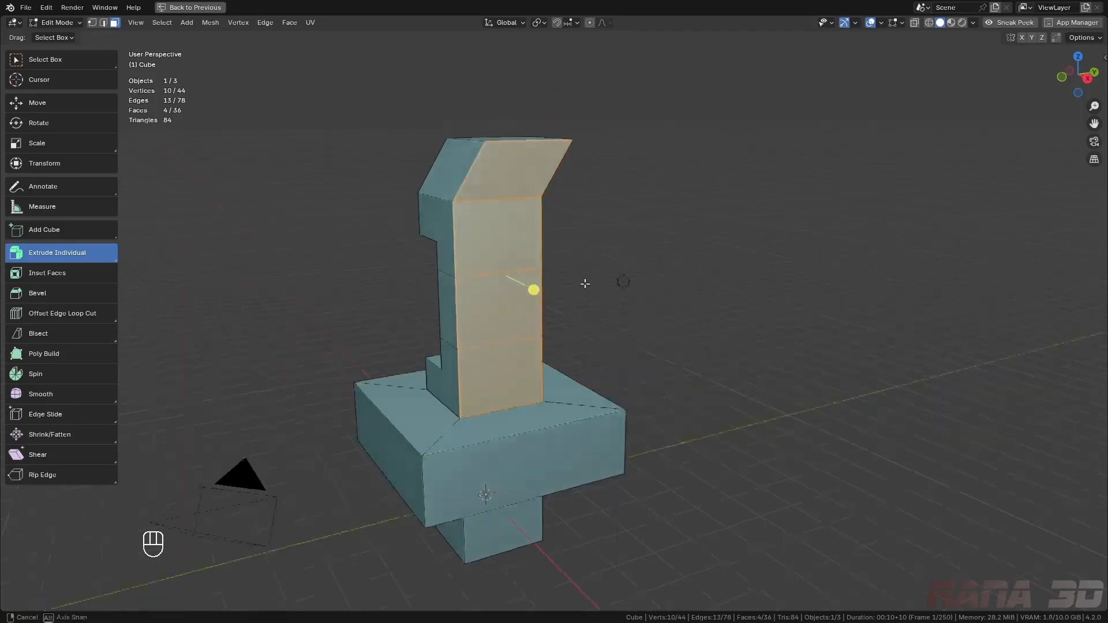
pyautogui.moveTo(584, 282); pyautogui.dragTo(614, 289, button='middle')
pyautogui.moveTo(570, 293); pyautogui.dragTo(584, 292)
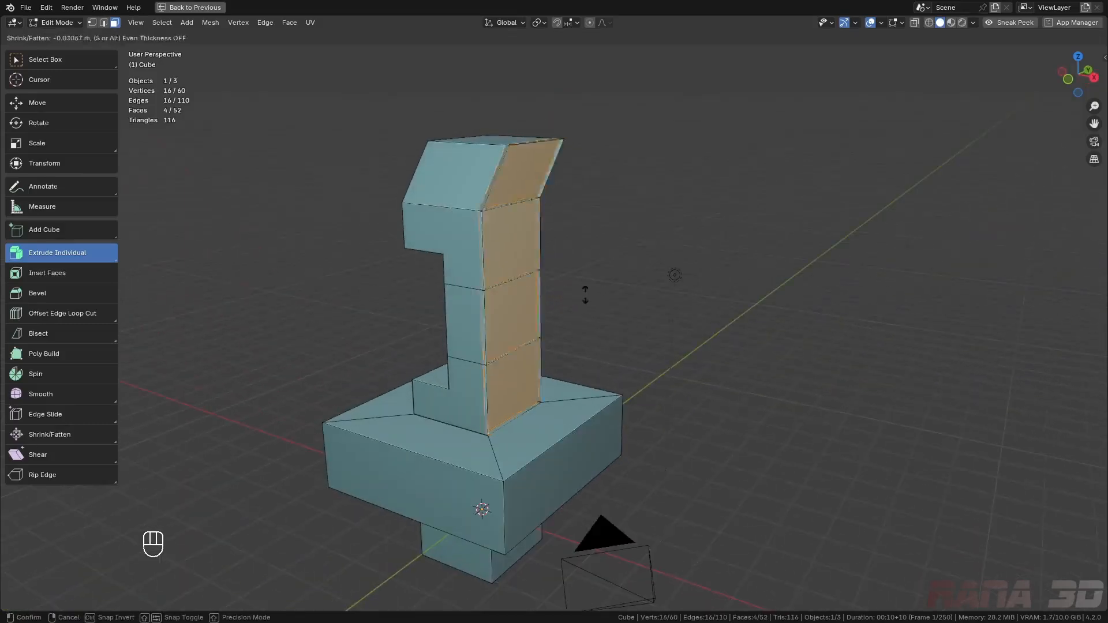
pyautogui.moveTo(584, 292); pyautogui.dragTo(577, 104, button='middle')
pyautogui.moveTo(572, 168); pyautogui.dragTo(612, 239, button='middle')
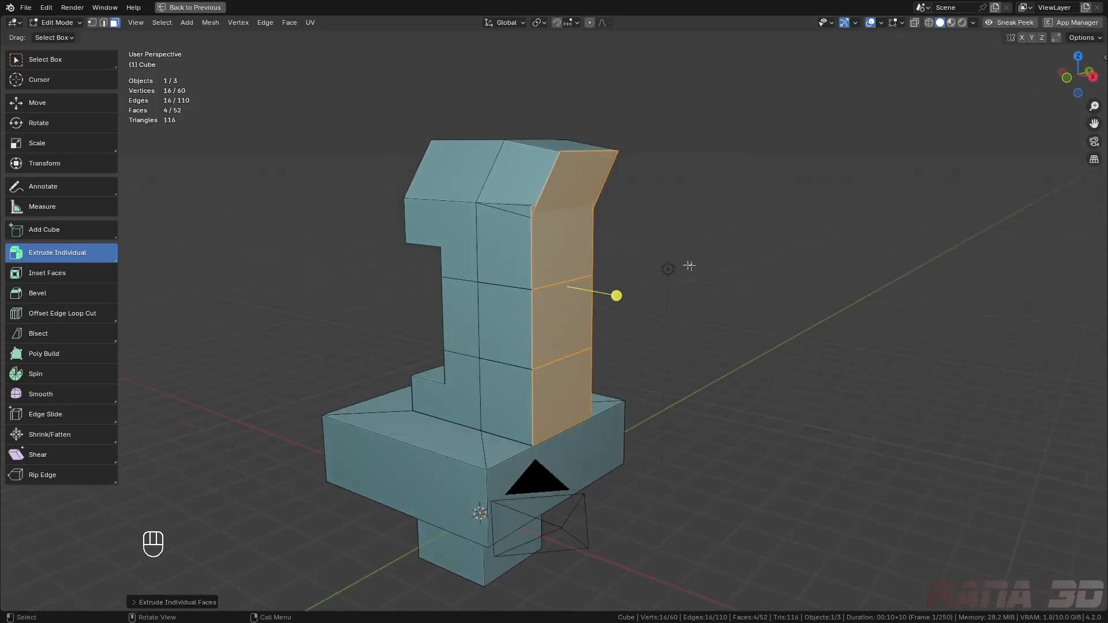
# - Set the pivot point to Individual Origins and scale down the four extruded faces so each one tapers separately
pyautogui.press('.')
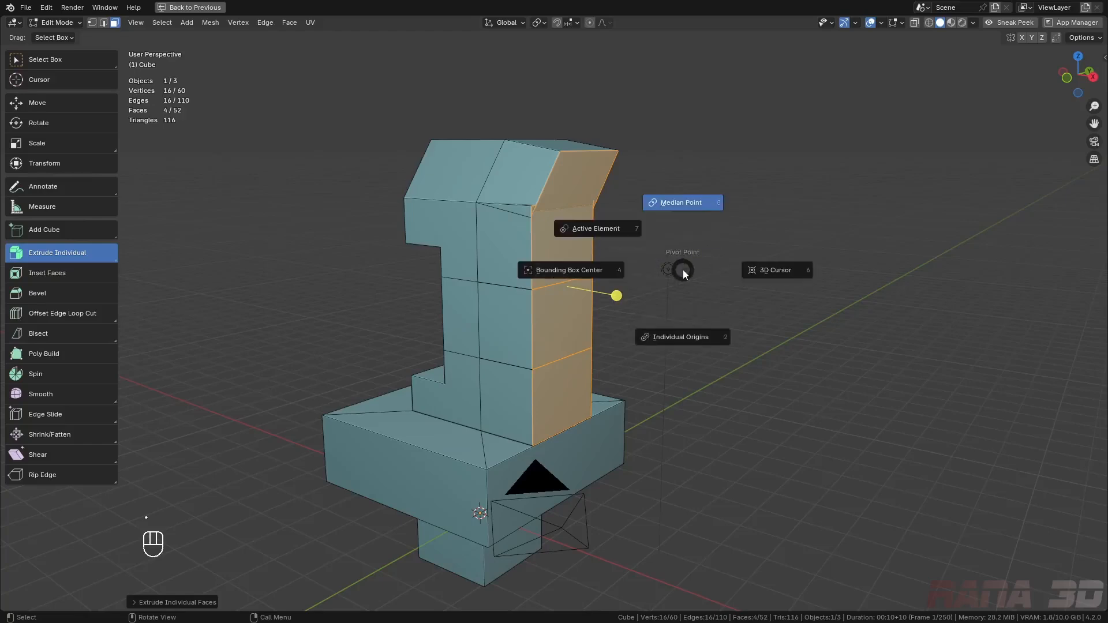
pyautogui.click(678, 338)
pyautogui.press('s')
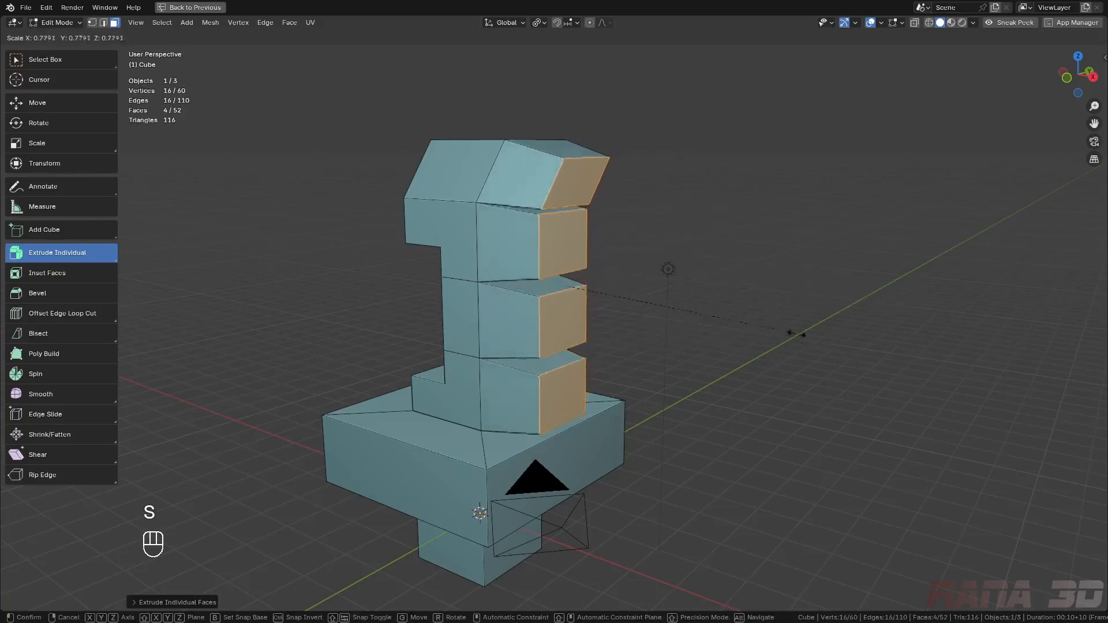
pyautogui.click(748, 317)
pyautogui.moveTo(747, 317); pyautogui.dragTo(564, 339, button='middle')
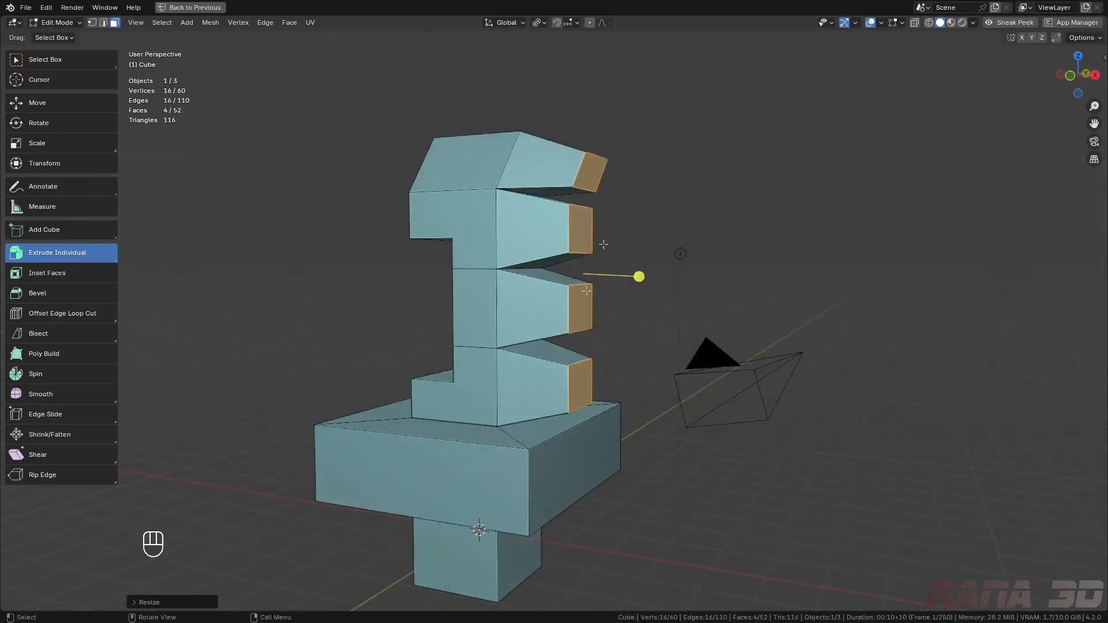
# - Extrude the four faces of the column's notched side profile outward together with Extrude Region
pyautogui.moveTo(57, 252); pyautogui.dragTo(87, 267)
pyautogui.click(60, 282)
pyautogui.moveTo(432, 300); pyautogui.dragTo(519, 169, button='middle')
pyautogui.moveTo(518, 169); pyautogui.dragTo(500, 369)
pyautogui.moveTo(500, 368); pyautogui.dragTo(423, 316, button='middle')
pyautogui.moveTo(423, 317); pyautogui.dragTo(383, 321)
pyautogui.moveTo(383, 322); pyautogui.dragTo(668, 366, button='middle')
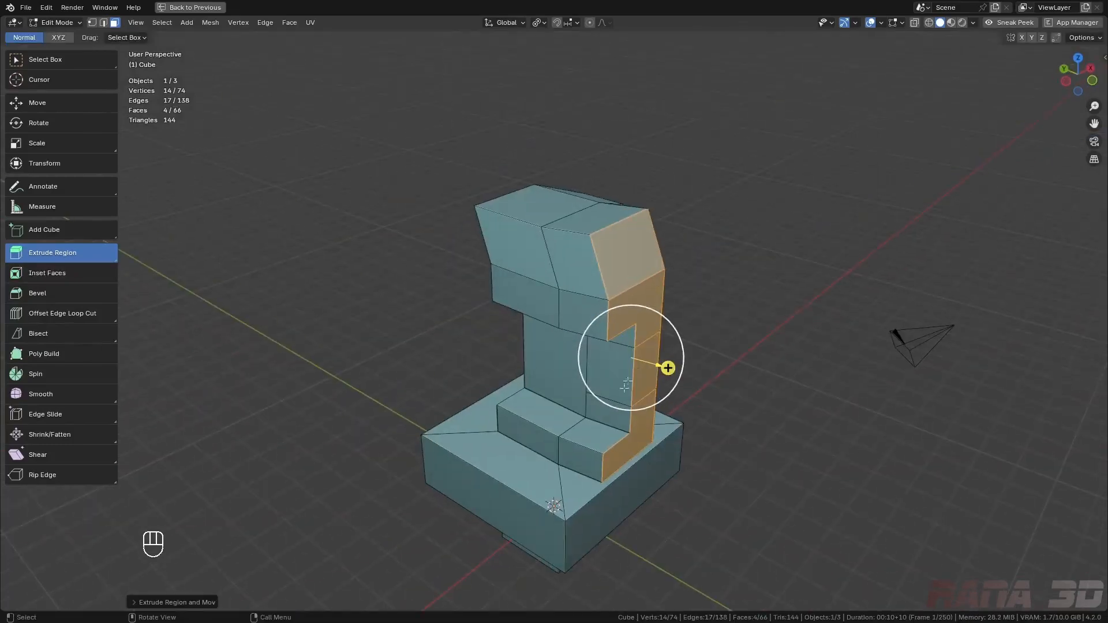
pyautogui.moveTo(635, 369); pyautogui.dragTo(127, 264, button='middle')
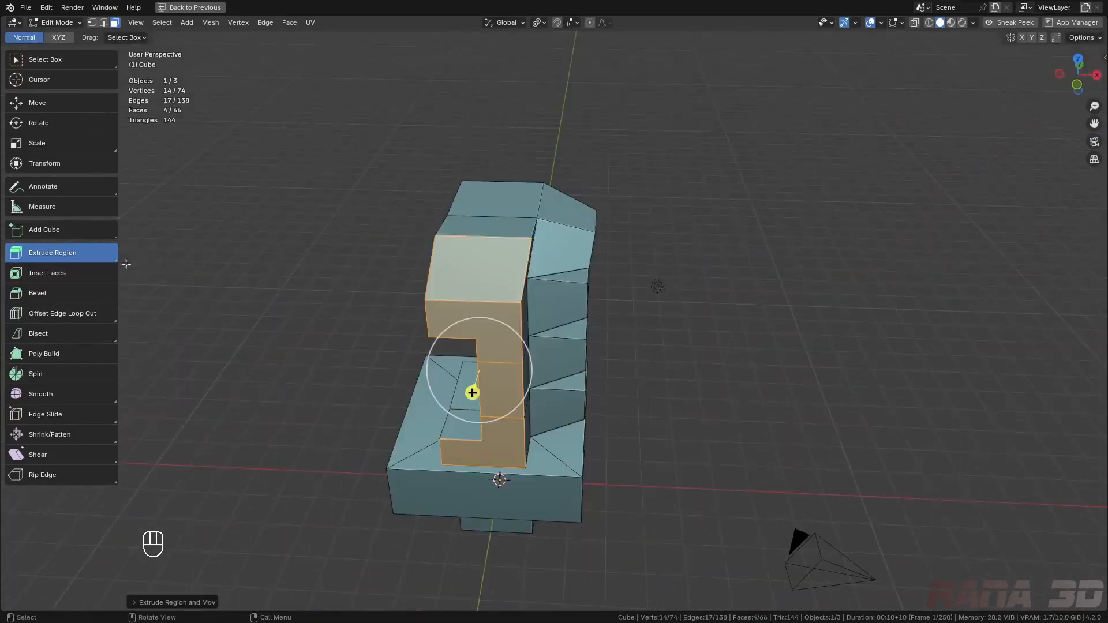
# - Try another extrude tool on the same profile faces and undo the trial extrusions
pyautogui.moveTo(109, 255); pyautogui.dragTo(173, 314)
pyautogui.moveTo(431, 338); pyautogui.dragTo(379, 325, button='middle')
pyautogui.moveTo(362, 341); pyautogui.dragTo(417, 324)
pyautogui.hotkey('ctrl', 'z')
pyautogui.hotkey('ctrl', 'z')
pyautogui.hotkey('ctrl', 'z')
# - Select the collar's side face below the tapered blocks and activate the Extrude to Cursor tool
pyautogui.moveTo(58, 253); pyautogui.dragTo(72, 372)
pyautogui.moveTo(380, 314); pyautogui.dragTo(484, 327, button='middle')
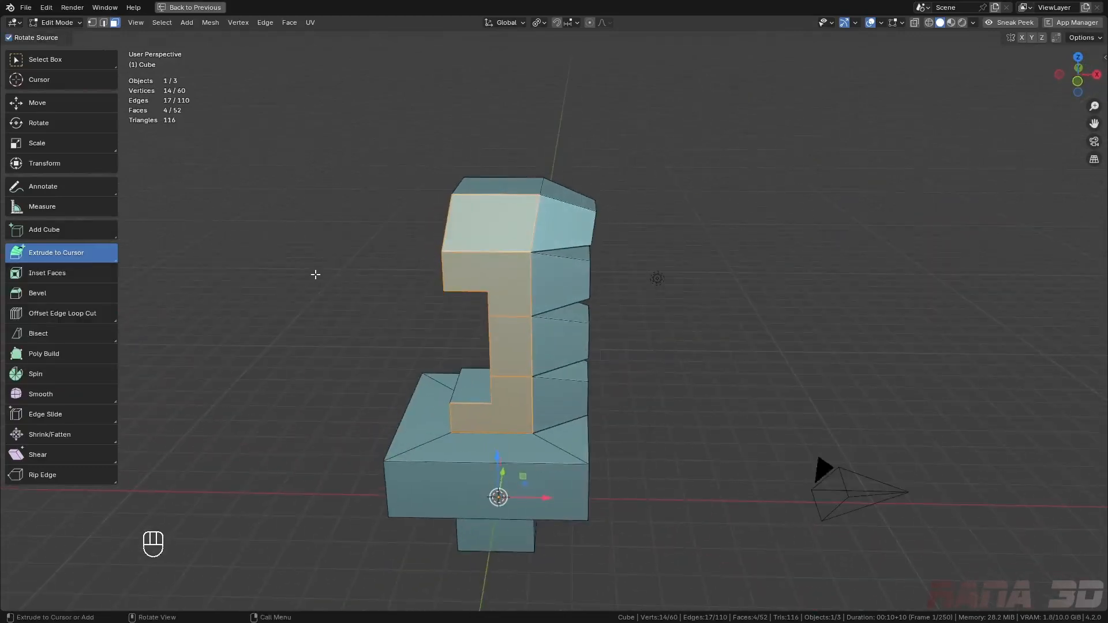
pyautogui.moveTo(368, 299); pyautogui.dragTo(440, 305, button='middle')
pyautogui.moveTo(722, 296); pyautogui.dragTo(626, 300, button='middle')
pyautogui.click(567, 439)
pyautogui.hotkey('shift', 'space')
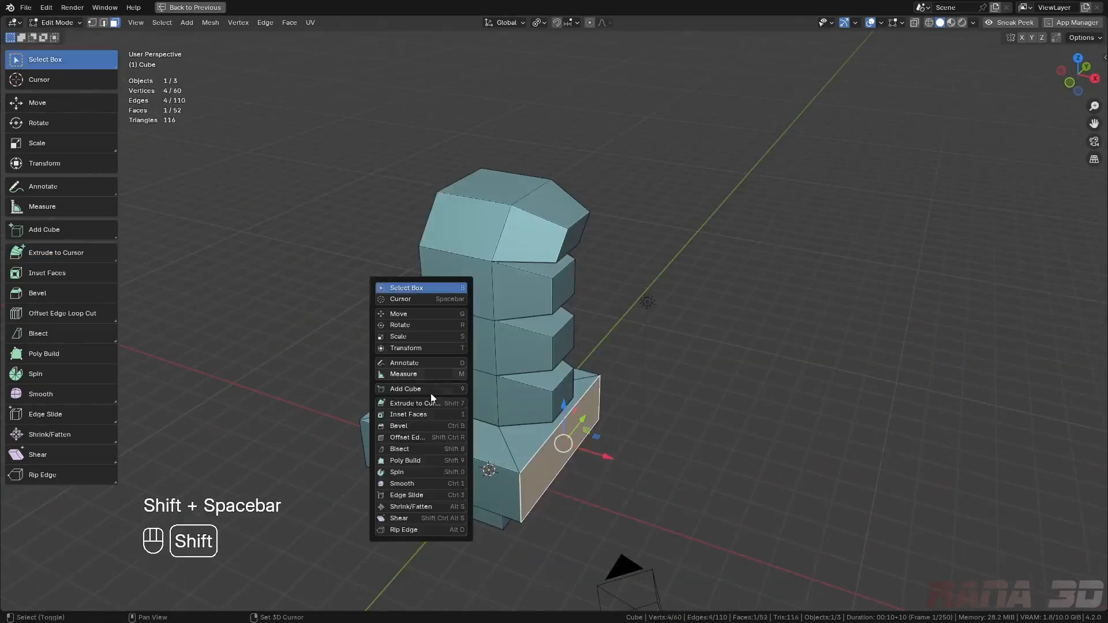
pyautogui.moveTo(426, 404)
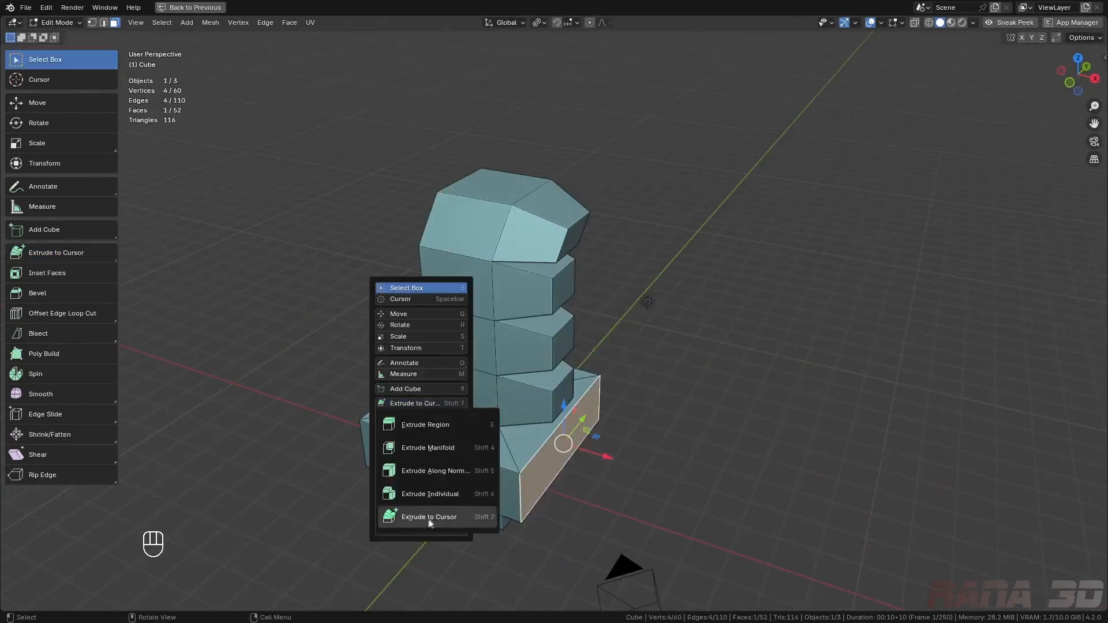
pyautogui.click(441, 519)
# - In top view, extrude the collar's side face point by point into a segmented arm curving around behind the column
pyautogui.press('KP_7')
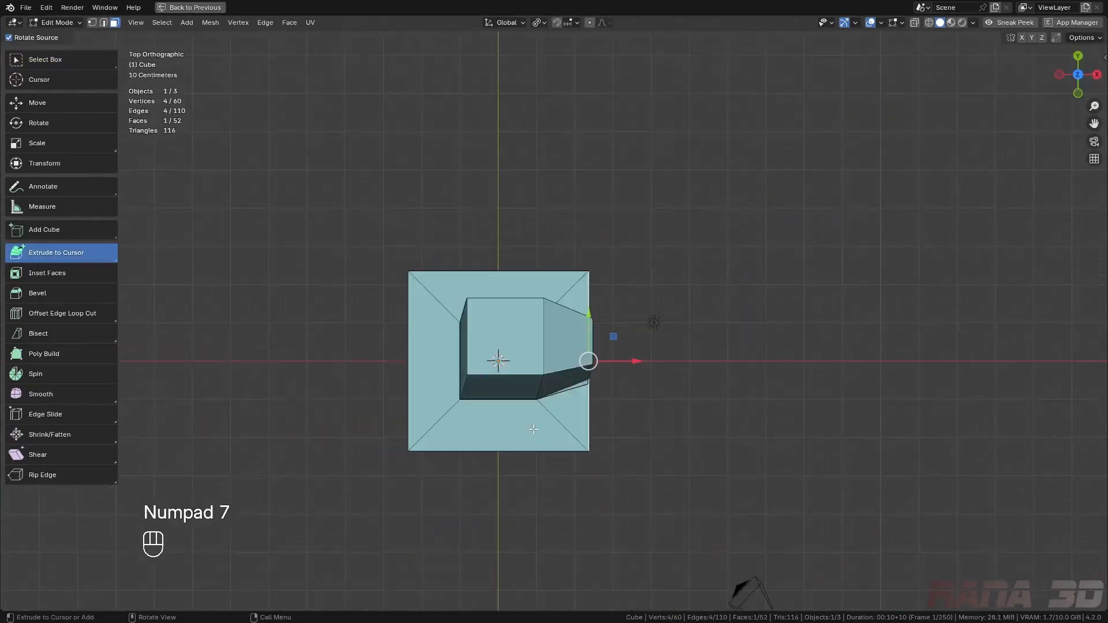
pyautogui.keyDown('shift'); pyautogui.moveTo(533, 429); pyautogui.dragTo(375, 465, button='middle'); pyautogui.keyUp('shift')
pyautogui.click(609, 401)
pyautogui.click(829, 401)
pyautogui.click(977, 297)
pyautogui.scroll(-4, 977, 297)
pyautogui.click(920, 278)
pyautogui.click(905, 154)
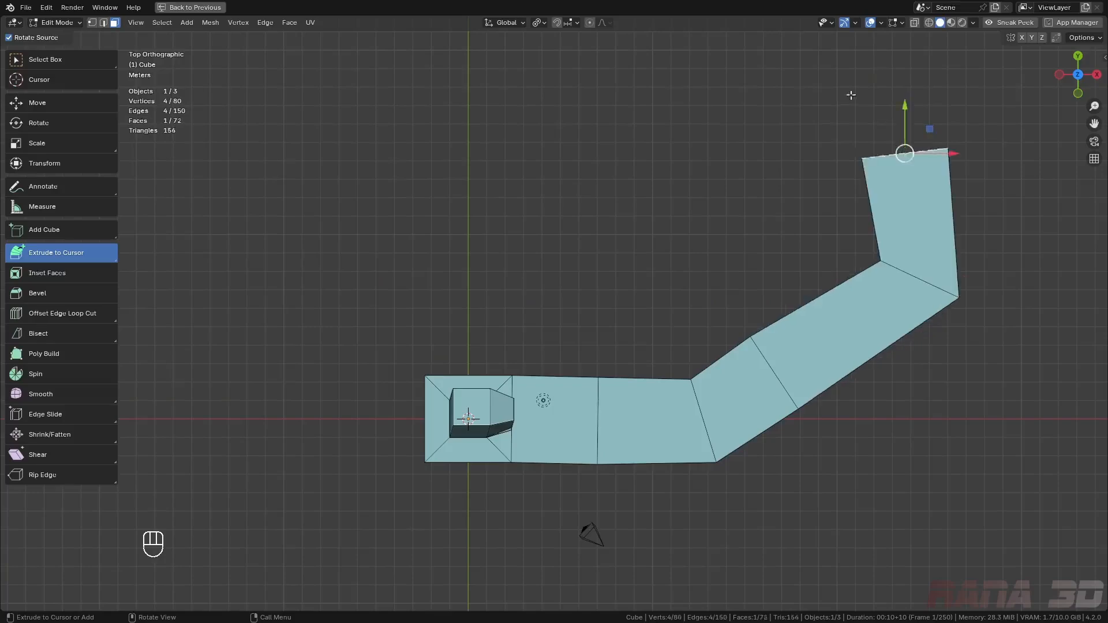
pyautogui.click(851, 95)
pyautogui.click(763, 67)
pyautogui.click(654, 70)
pyautogui.click(541, 74)
pyautogui.click(482, 129)
pyautogui.click(387, 188)
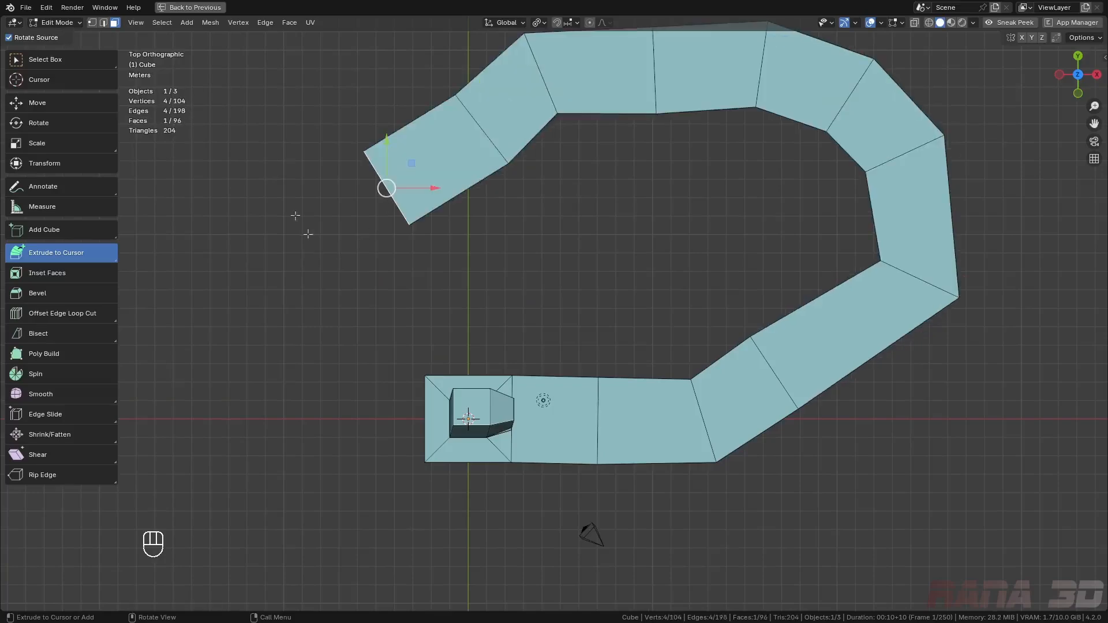
pyautogui.click(234, 230)
pyautogui.click(141, 175)
pyautogui.scroll(-3, 141, 175)
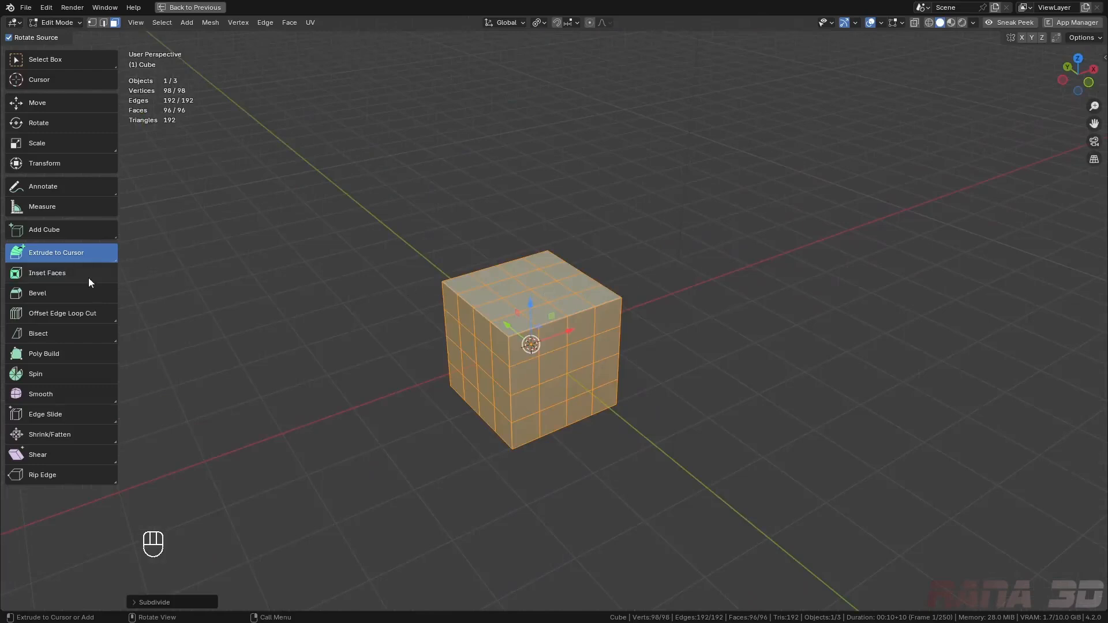
# - Inset the four central faces on the subdivided cube's top by about 0.155 m with Inset Faces
pyautogui.click(84, 276)
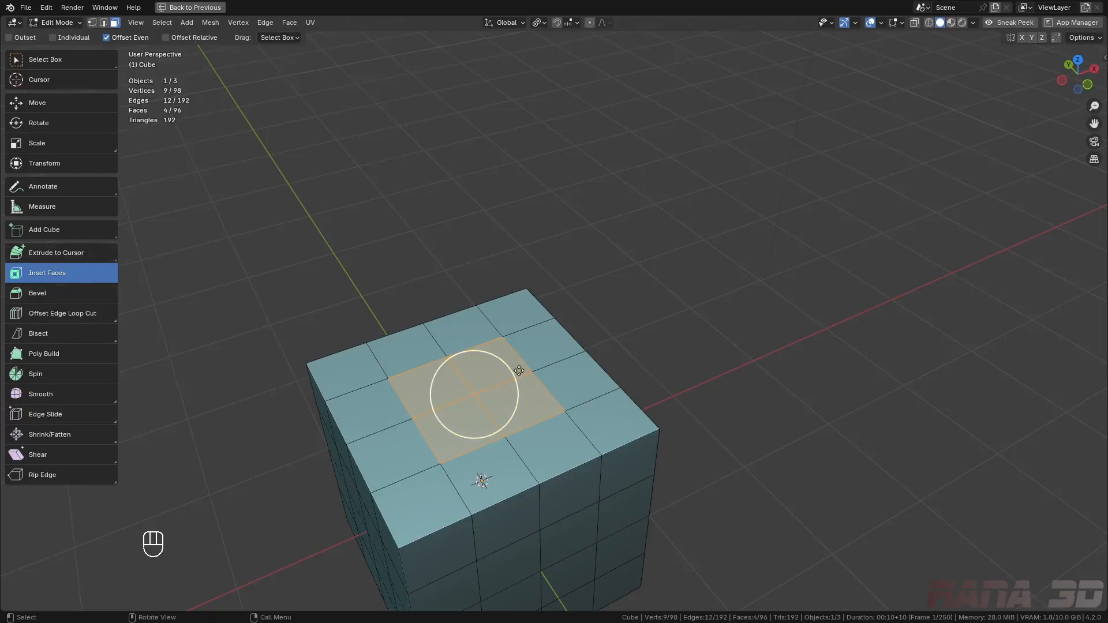
pyautogui.moveTo(510, 370)
pyautogui.mouseDown()
pyautogui.moveTo(495, 376)
pyautogui.moveTo(508, 352)
pyautogui.mouseUp()
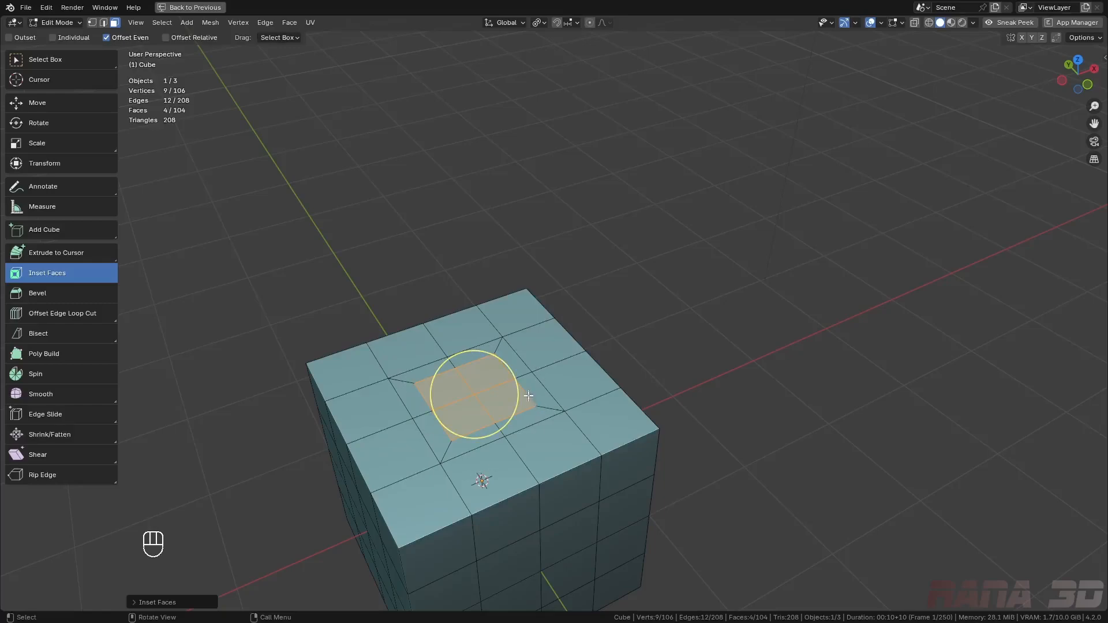
pyautogui.moveTo(545, 383); pyautogui.dragTo(555, 364, button='middle')
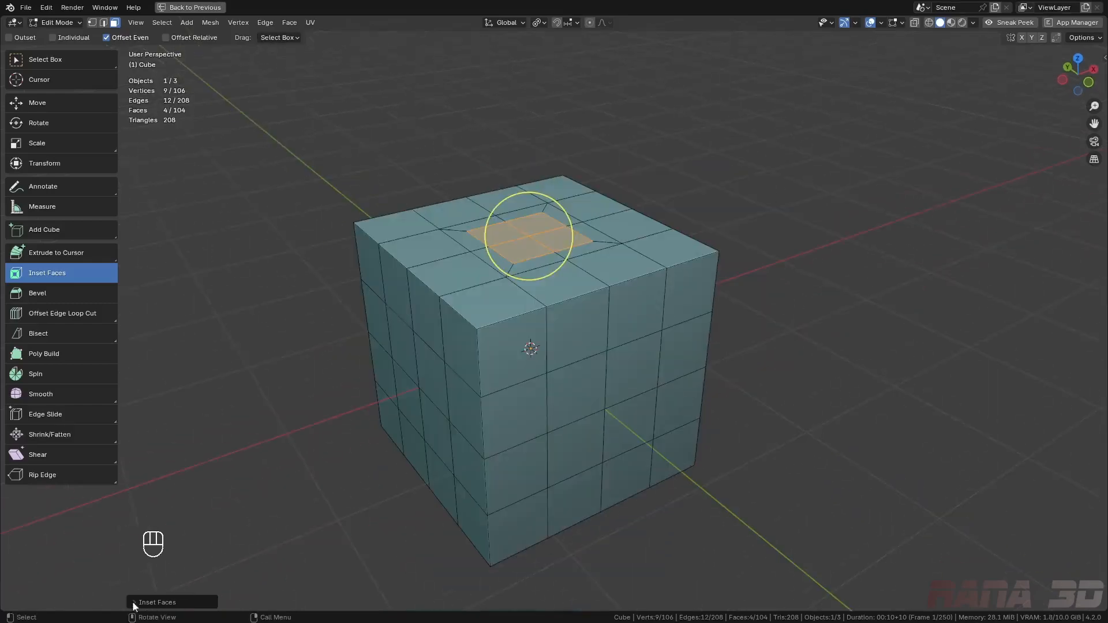
# - Open the inset's settings and try the Thickness value and the Outset option on the four top faces
pyautogui.click(146, 603)
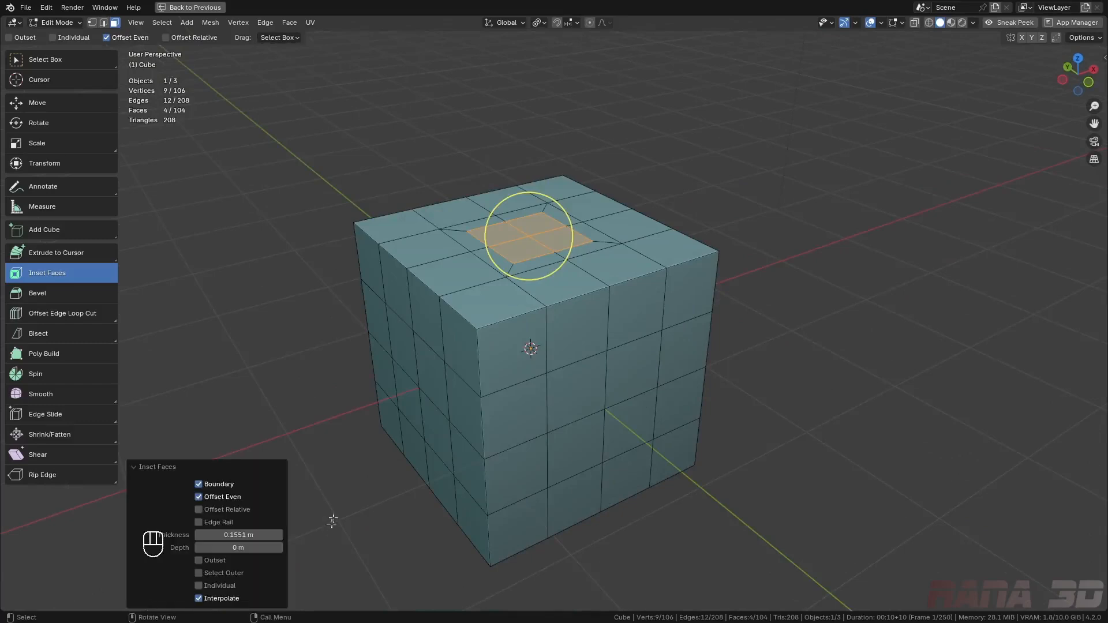
pyautogui.moveTo(233, 535)
pyautogui.mouseDown()
pyautogui.moveTo(270, 535)
pyautogui.moveTo(238, 548)
pyautogui.moveTo(260, 548)
pyautogui.moveTo(196, 548)
pyautogui.moveTo(254, 548)
pyautogui.moveTo(238, 547)
pyautogui.mouseUp()
pyautogui.rightClick(238, 536)
pyautogui.click(215, 561)
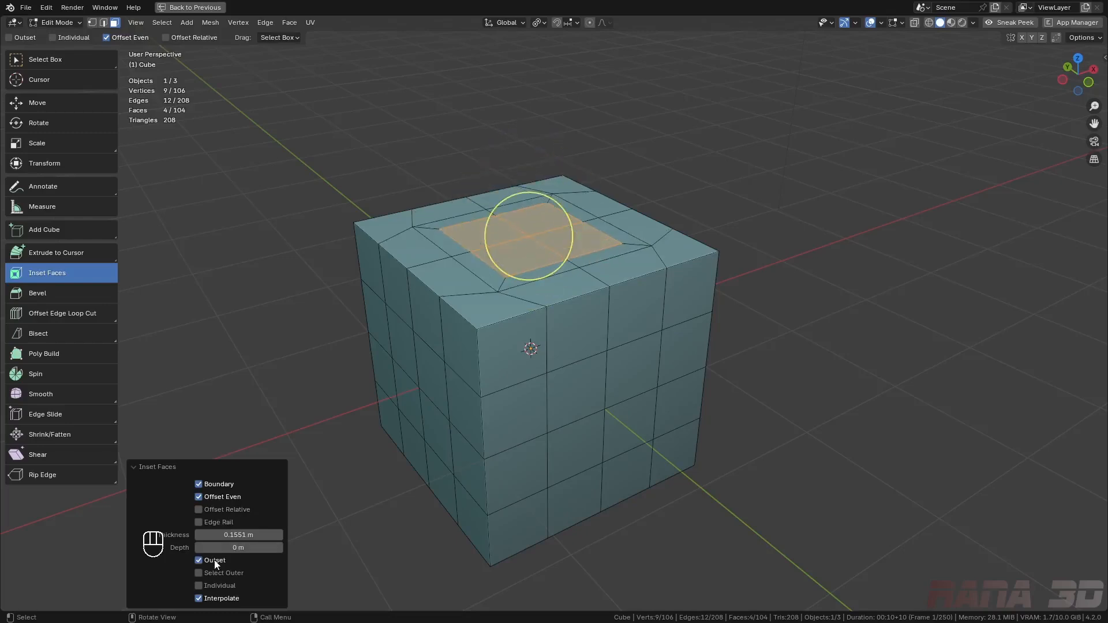
pyautogui.moveTo(531, 380); pyautogui.dragTo(535, 480, button='middle')
pyautogui.scroll(-2, 535, 479)
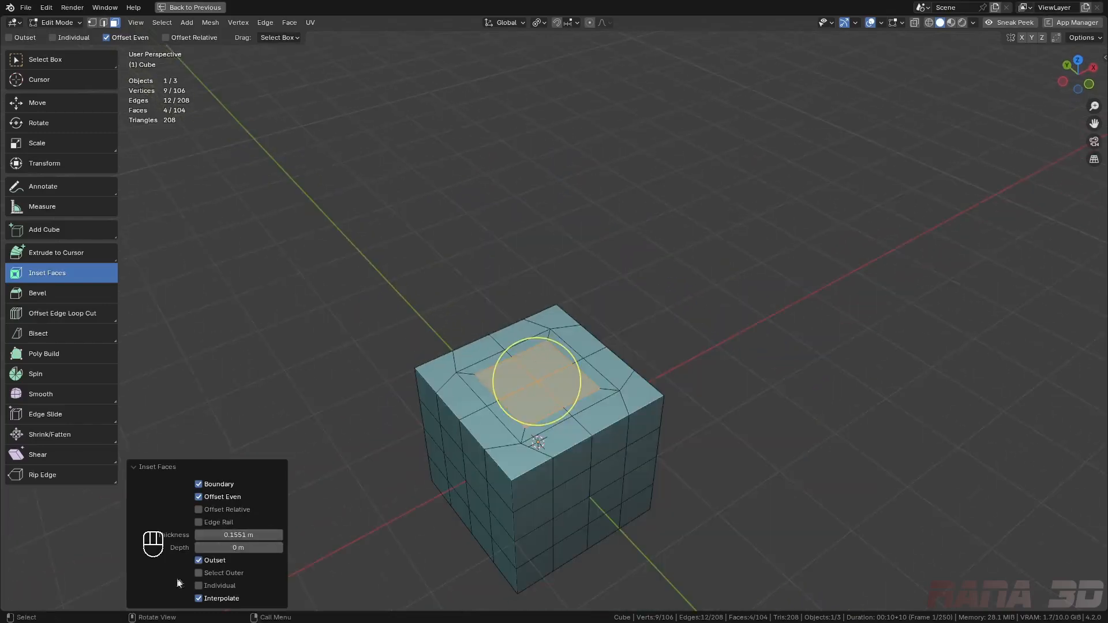
pyautogui.moveTo(231, 535); pyautogui.dragTo(238, 536)
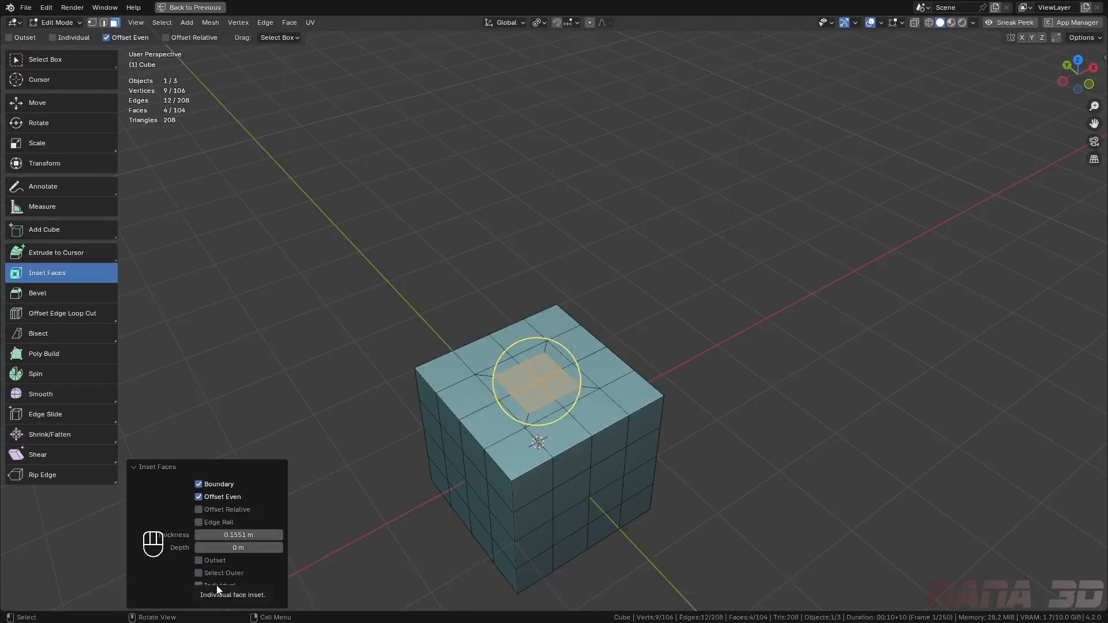
# - Try the Individual option on the inset so each of the four top faces is inset separately
pyautogui.click(221, 586)
pyautogui.scroll(4, 527, 393)
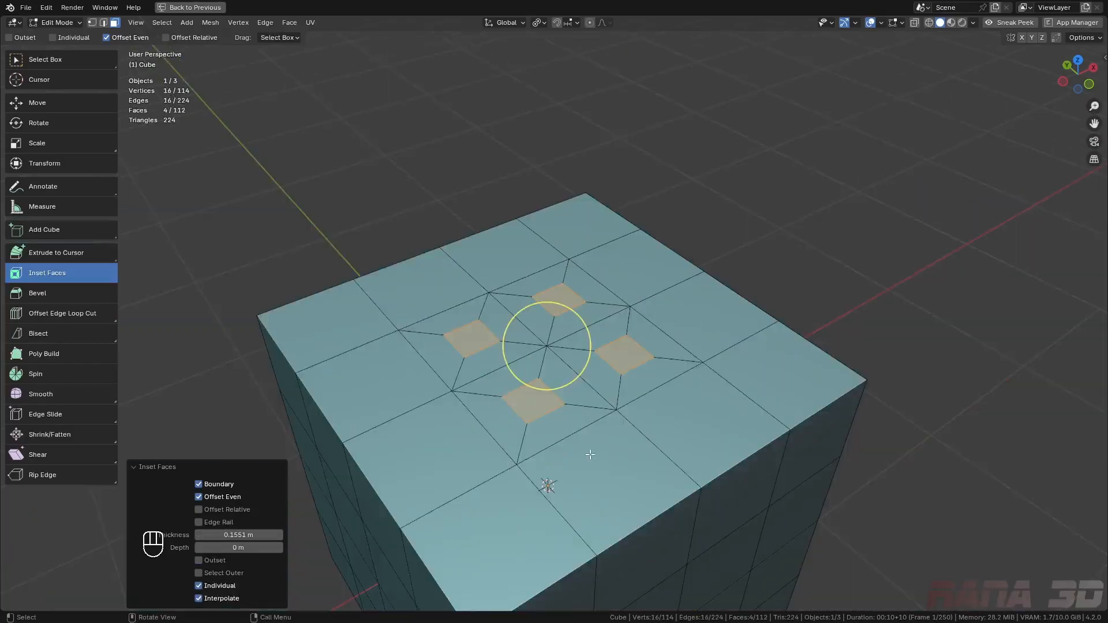
pyautogui.moveTo(237, 535); pyautogui.dragTo(239, 535)
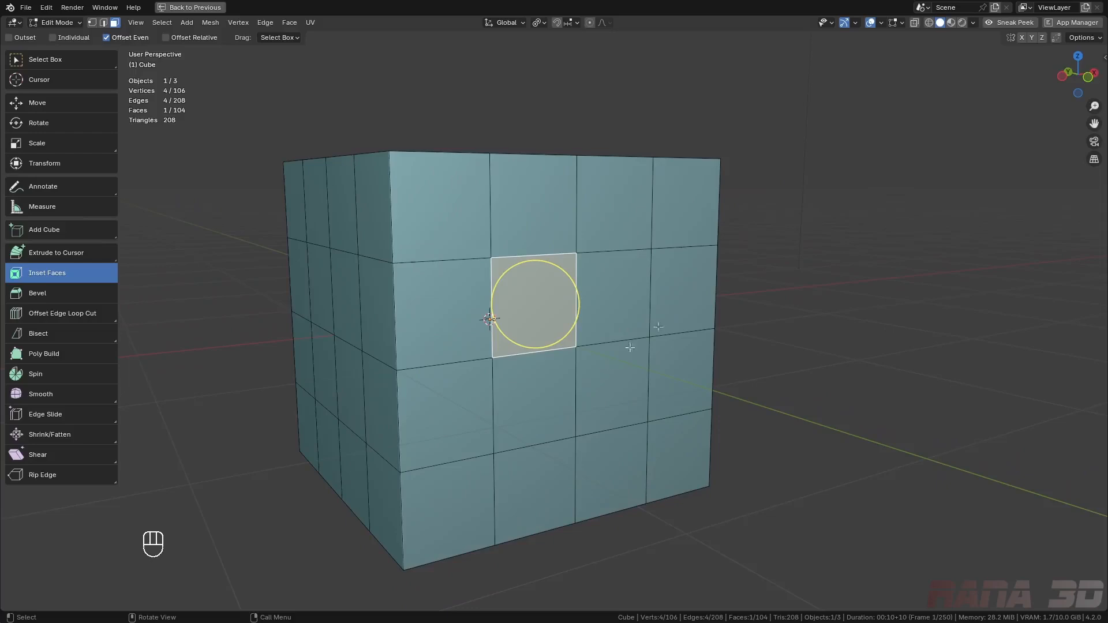
# - Inset the selected side face and the adjacent two-by-three block by about 0.1 m, and inset the block's faces individually by about 0.079 m
pyautogui.moveTo(747, 253); pyautogui.dragTo(725, 293)
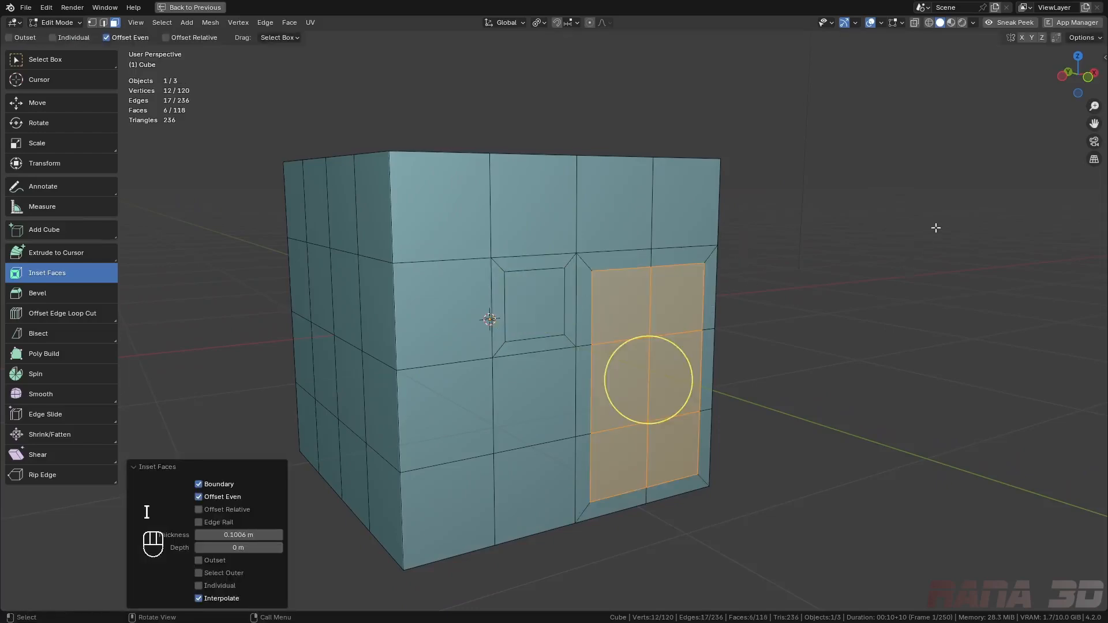
pyautogui.press('i')
pyautogui.press('i')
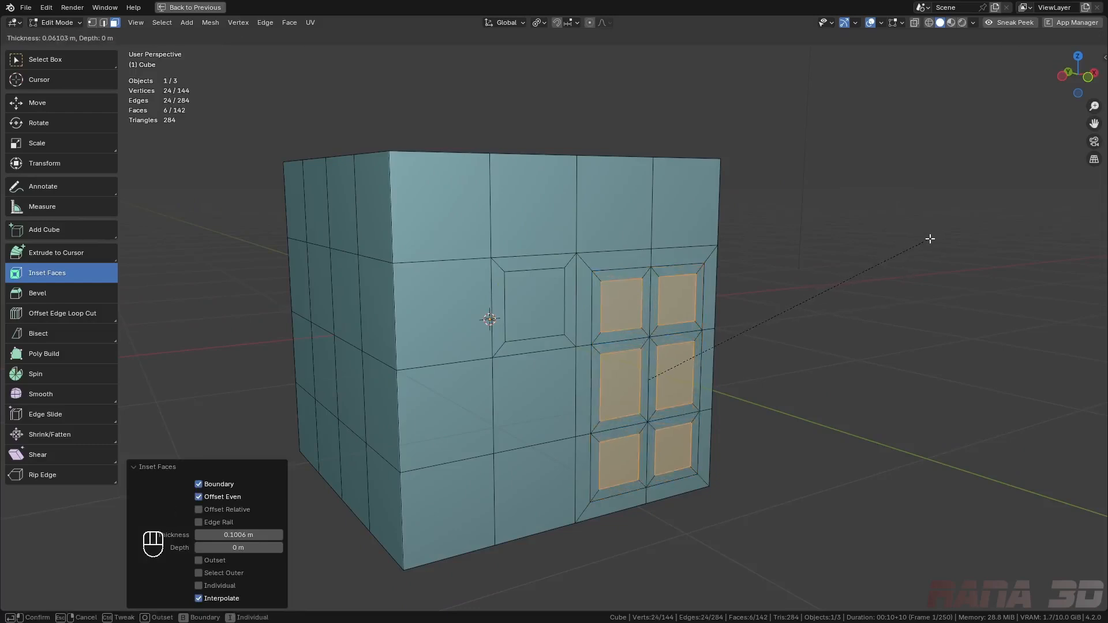
pyautogui.click(928, 240)
# - Select a two-by-two block of faces on the cube's neighbouring side and extrude it outward about 0.297 m
pyautogui.moveTo(784, 310); pyautogui.dragTo(530, 281, button='middle')
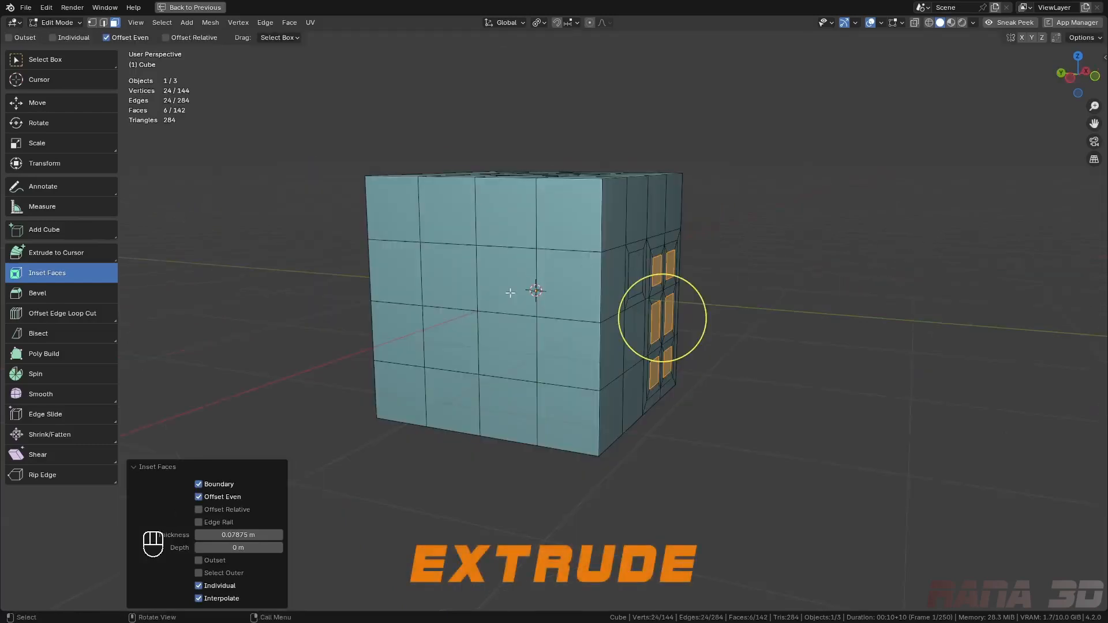
pyautogui.moveTo(510, 293); pyautogui.dragTo(470, 301)
pyautogui.press('e')
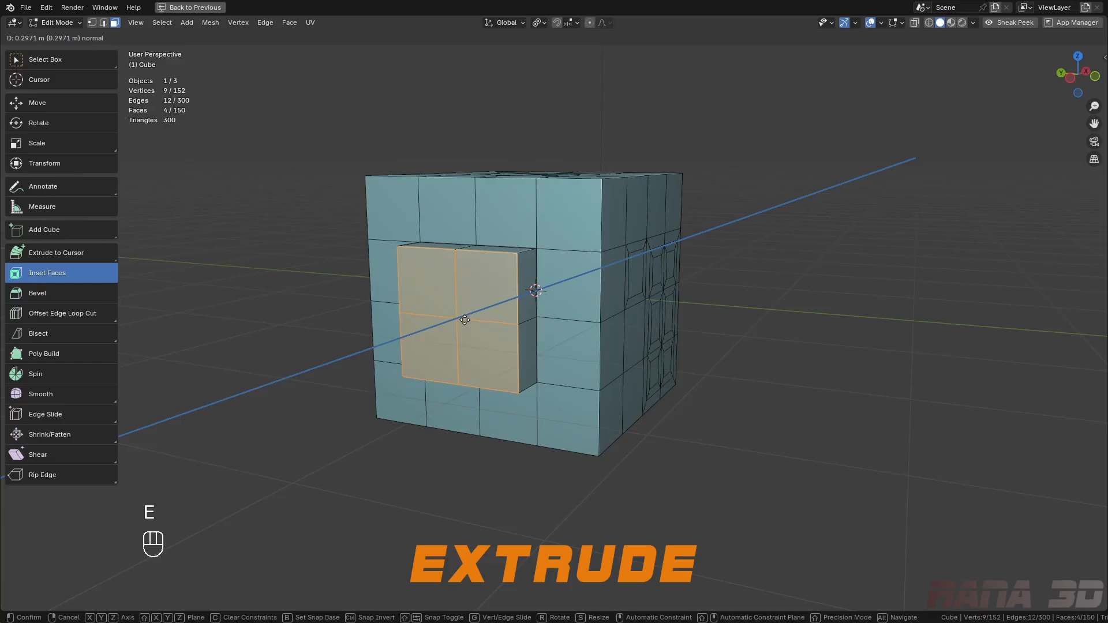
pyautogui.click(465, 320)
pyautogui.keyDown('shift'); pyautogui.moveTo(522, 326); pyautogui.dragTo(570, 280, button='middle'); pyautogui.keyUp('shift')
# - Try Extrude Faces Along Normals on the protruding block's four selected faces
pyautogui.hotkey('alt', 'e')
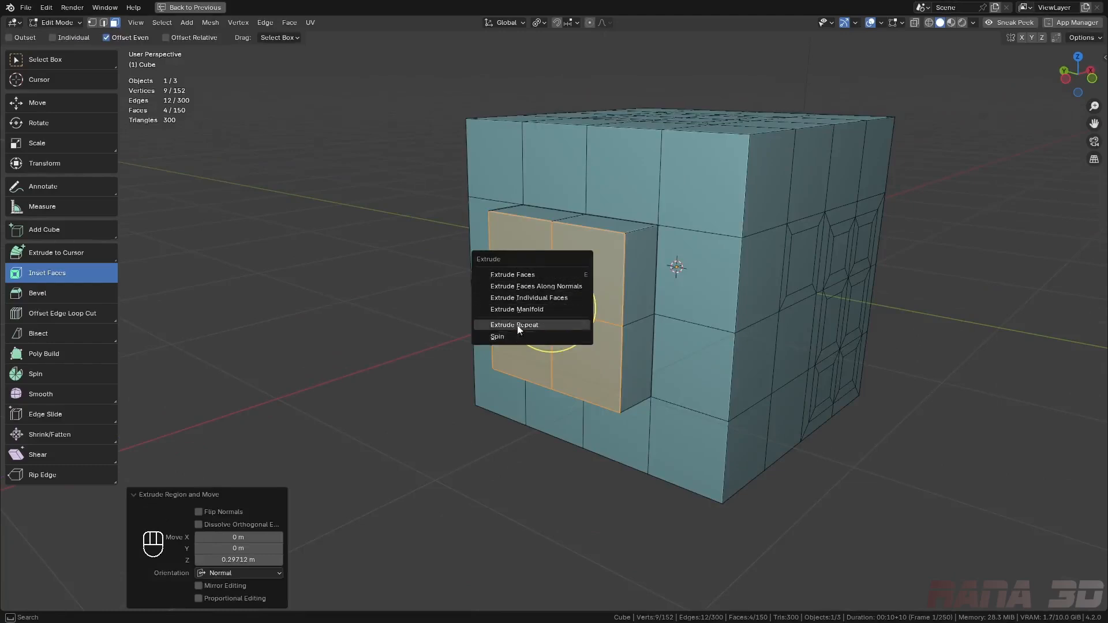
pyautogui.click(537, 286)
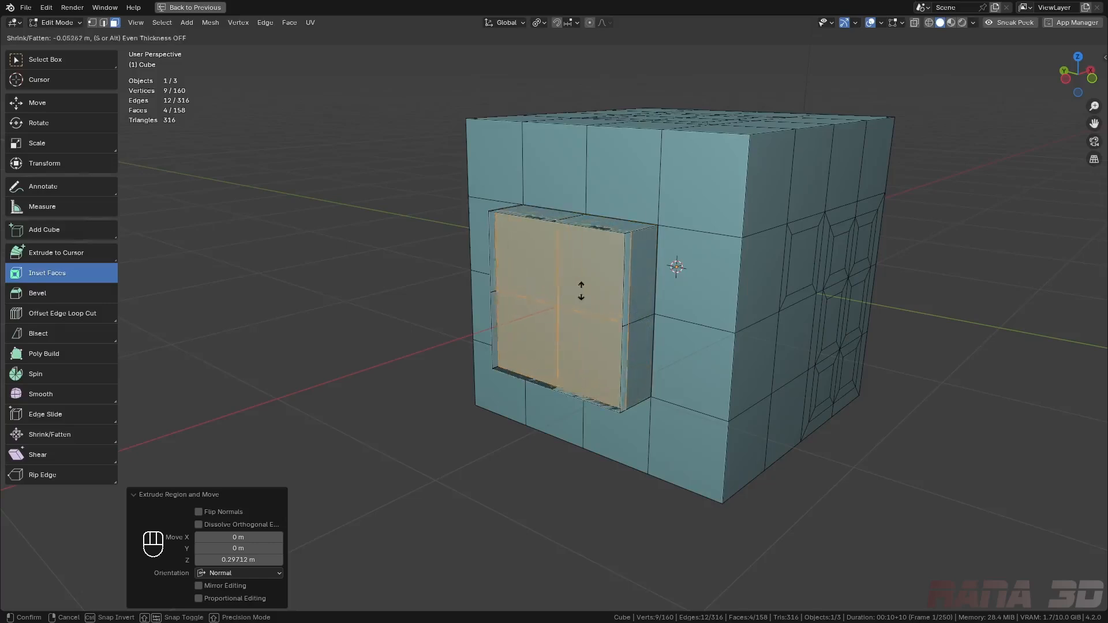
pyautogui.rightClick(630, 261)
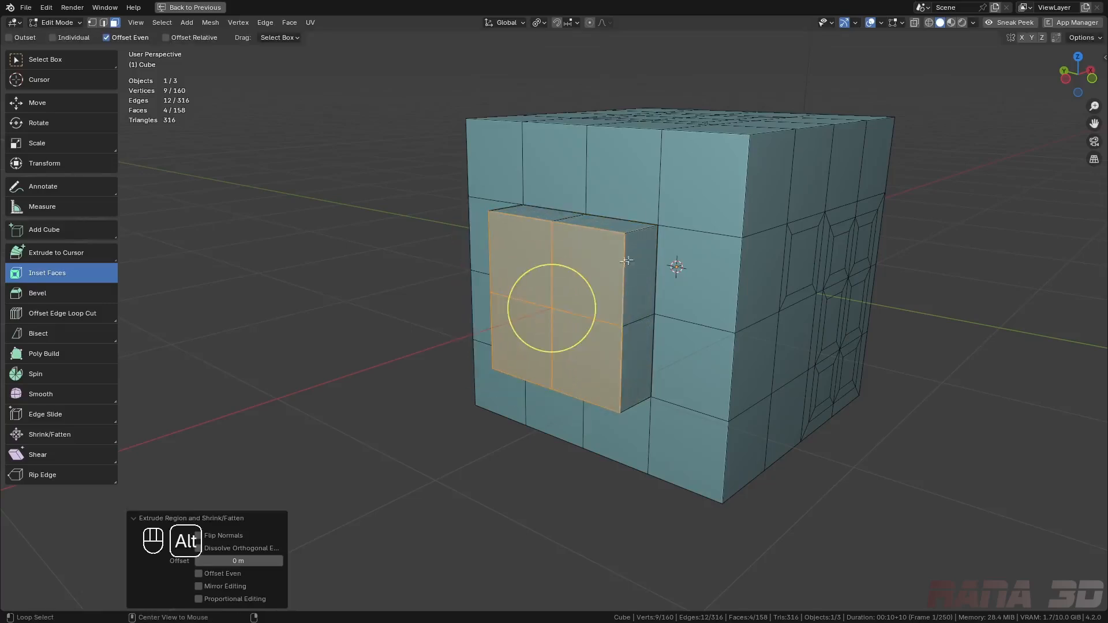
# - Try Extrude Manifold on the protruding block's four selected faces, pushing them inward about 0.198 m
pyautogui.hotkey('alt', 'e')
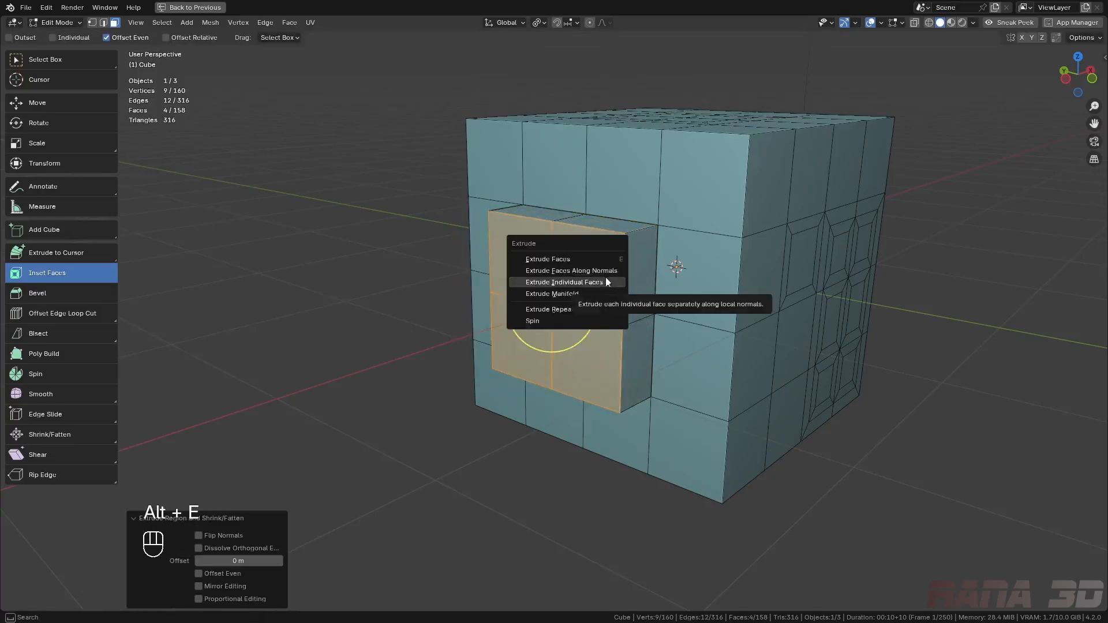
pyautogui.click(564, 295)
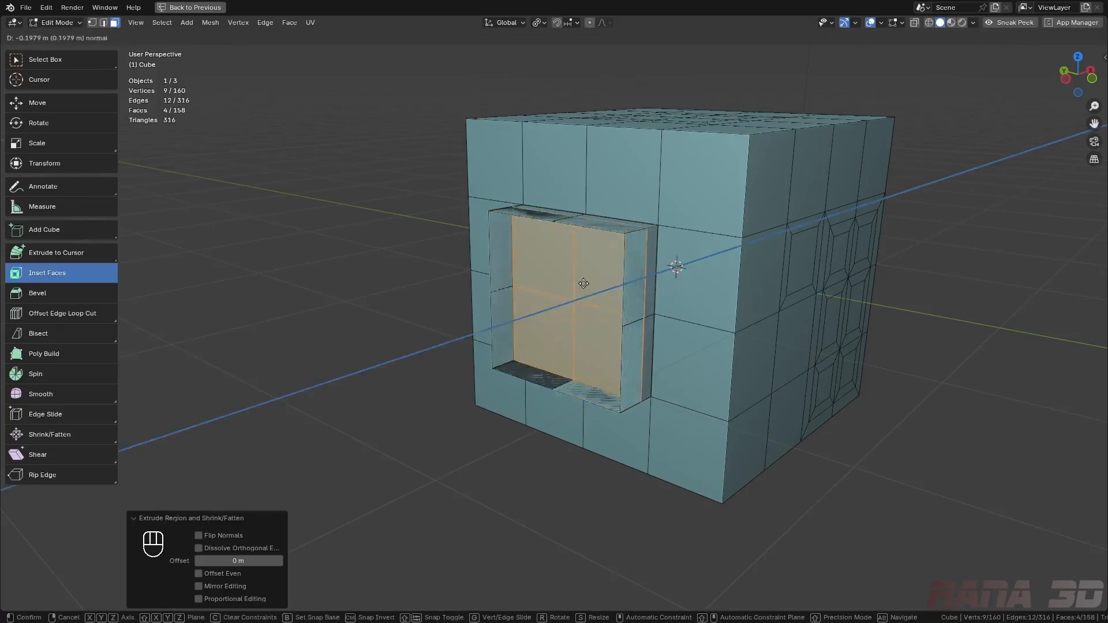
pyautogui.click(534, 301)
# - Undo the extrusions and insets on the cube's sides, going back to the single selected side face
pyautogui.hotkey('ctrl', 'z')
pyautogui.hotkey('ctrl', 'z')
pyautogui.hotkey('ctrl', 'z')
pyautogui.hotkey('ctrl', 'z')
pyautogui.hotkey('ctrl', 'z')
pyautogui.hotkey('ctrl', 'z')
pyautogui.hotkey('ctrl', 'z')
pyautogui.hotkey('ctrl', 'z')
# - Activate the Bevel tool, switch to edge selection and select all outer edges around the cube's top
pyautogui.click(67, 294)
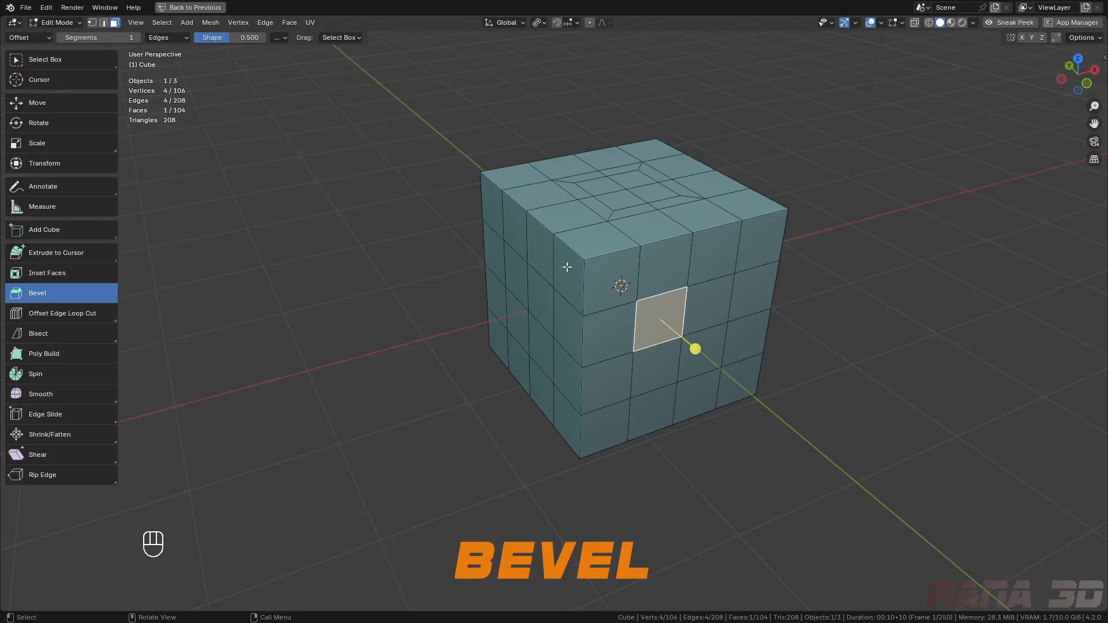
pyautogui.scroll(2, 608, 261)
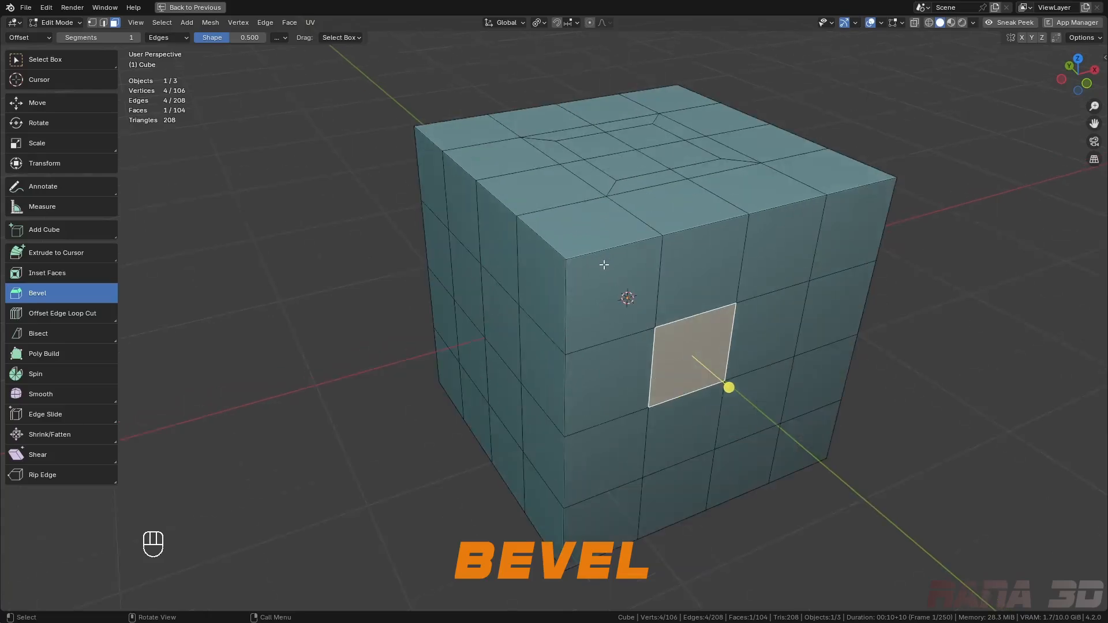
pyautogui.press('2')
pyautogui.keyDown('alt'); pyautogui.click(604, 246); pyautogui.keyUp('alt')
pyautogui.keyDown('alt'); pyautogui.keyDown('shift'); pyautogui.click(554, 244); pyautogui.keyUp('shift'); pyautogui.keyUp('alt')
pyautogui.keyDown('alt'); pyautogui.keyDown('shift'); pyautogui.click(641, 89); pyautogui.keyUp('shift'); pyautogui.keyUp('alt')
pyautogui.keyDown('alt'); pyautogui.keyDown('shift'); pyautogui.click(755, 105); pyautogui.keyUp('shift'); pyautogui.keyUp('alt')
pyautogui.keyDown('shift'); pyautogui.moveTo(690, 225); pyautogui.dragTo(629, 268, button='middle'); pyautogui.keyUp('shift')
pyautogui.moveTo(628, 269); pyautogui.dragTo(634, 271, button='middle')
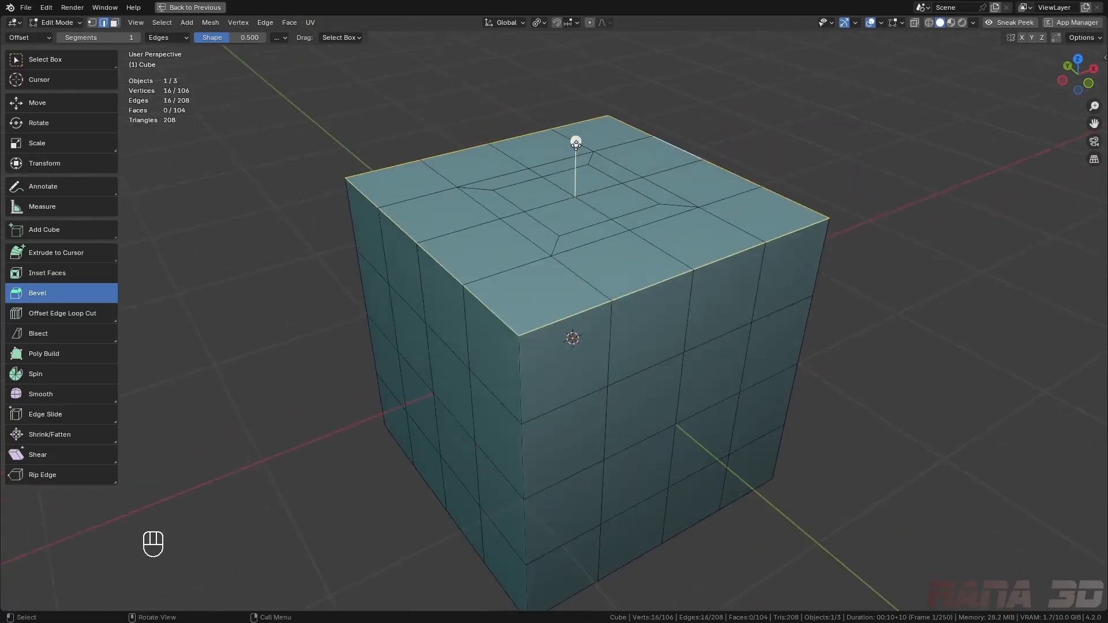
# - Bevel the selected top edges and widen the bevel to about 0.278 m
pyautogui.moveTo(576, 141); pyautogui.dragTo(592, 103)
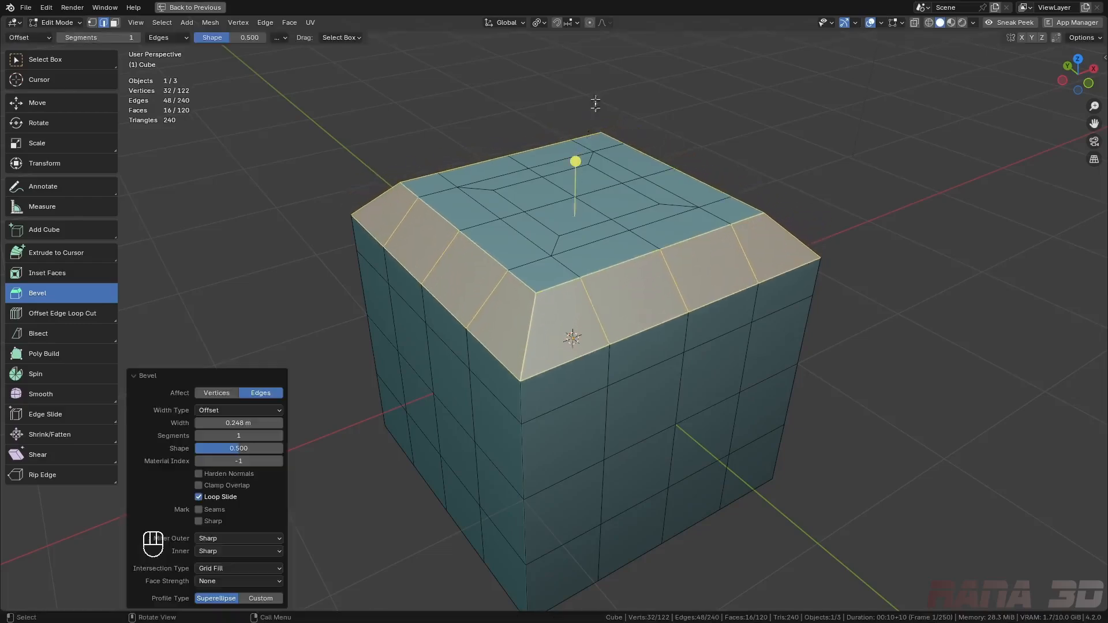
pyautogui.moveTo(592, 104); pyautogui.dragTo(704, 230, button='middle')
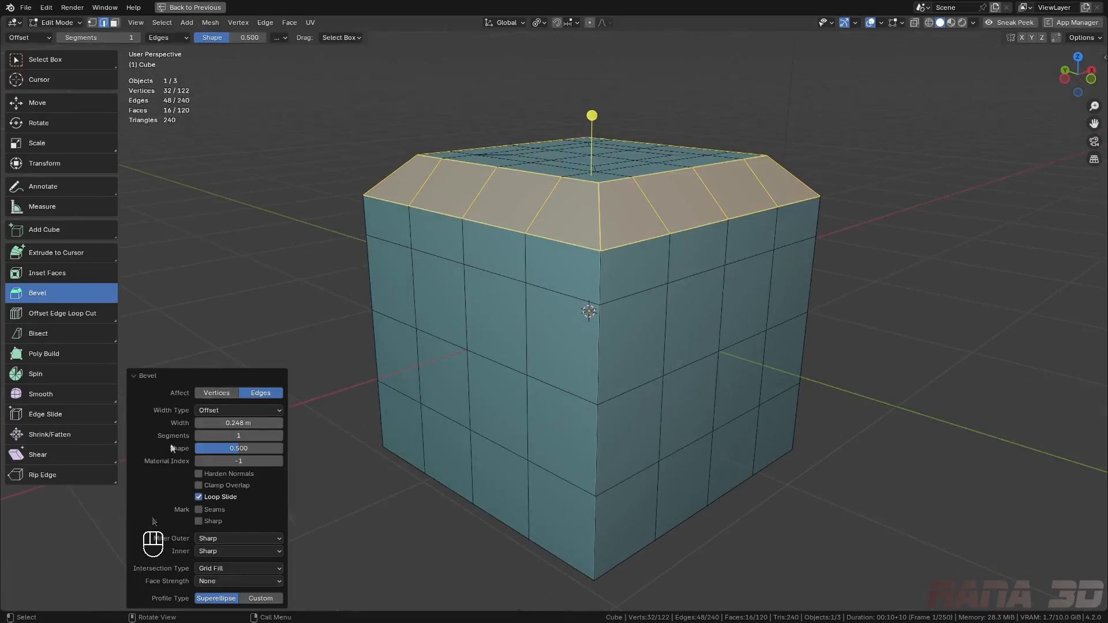
pyautogui.click(240, 424)
pyautogui.moveTo(238, 423)
pyautogui.mouseDown()
pyautogui.moveTo(260, 423)
pyautogui.moveTo(247, 423)
pyautogui.mouseUp()
pyautogui.moveTo(670, 249); pyautogui.dragTo(702, 271, button='middle')
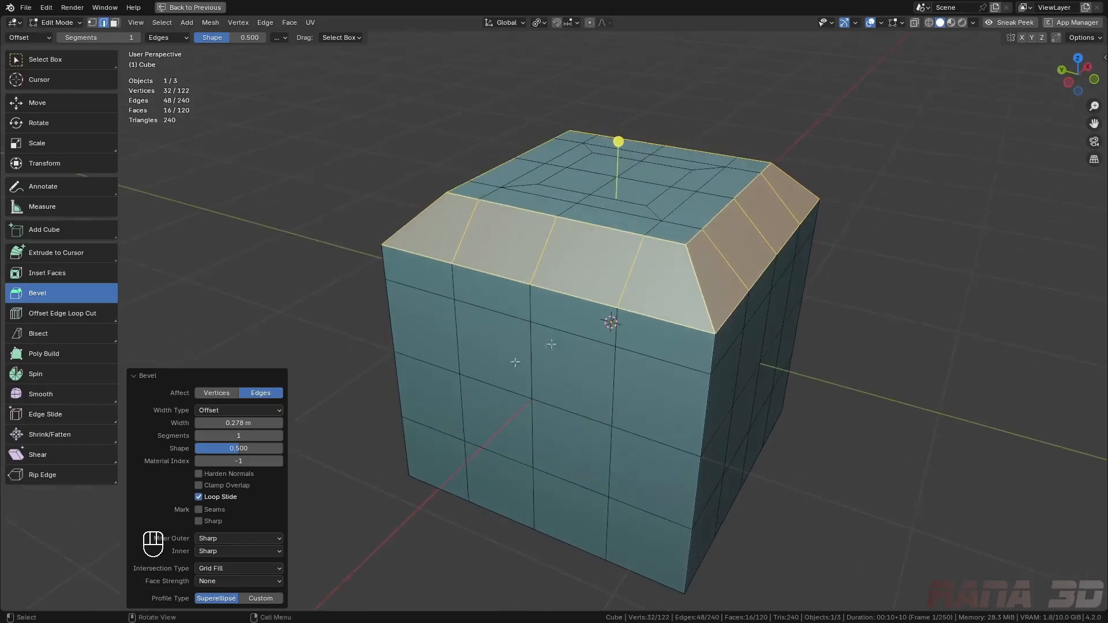
# - Test oversized bevel widths without and with Clamp Overlap, leaving it enabled and the width at 0.298 m
pyautogui.moveTo(280, 423); pyautogui.dragTo(346, 423)
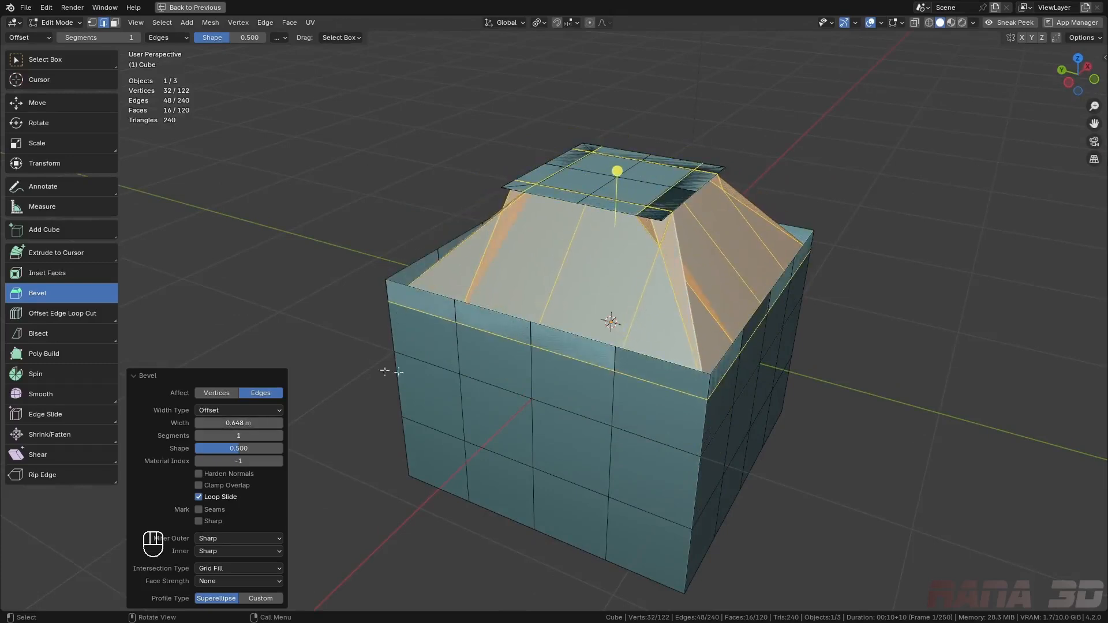
pyautogui.moveTo(230, 426); pyautogui.dragTo(207, 426)
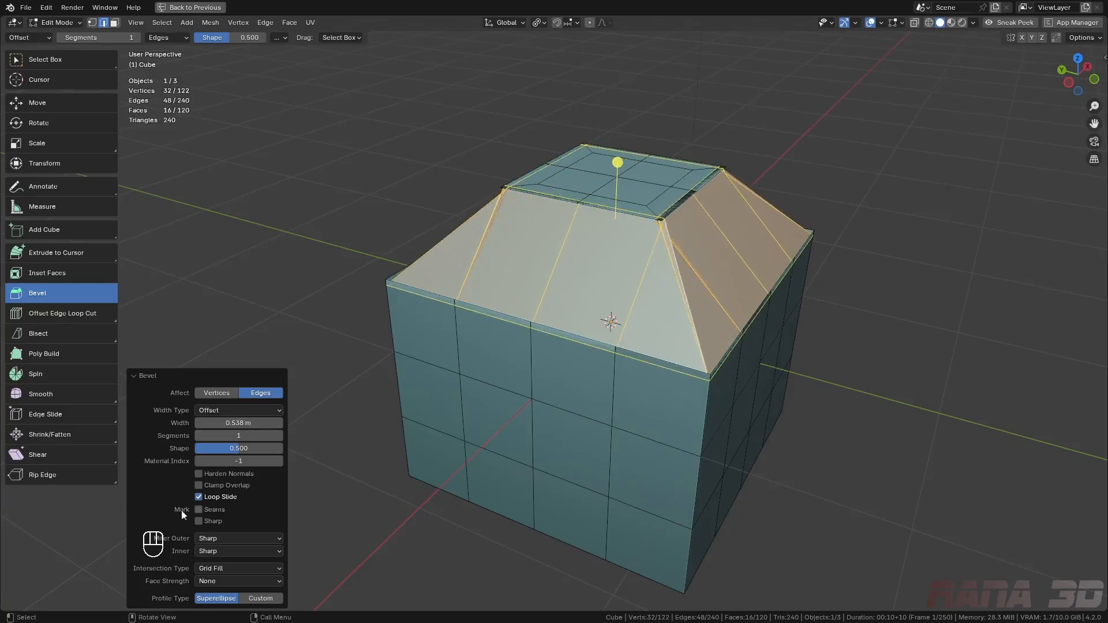
pyautogui.click(228, 488)
pyautogui.moveTo(239, 423)
pyautogui.mouseDown()
pyautogui.moveTo(266, 423)
pyautogui.moveTo(248, 424)
pyautogui.mouseUp()
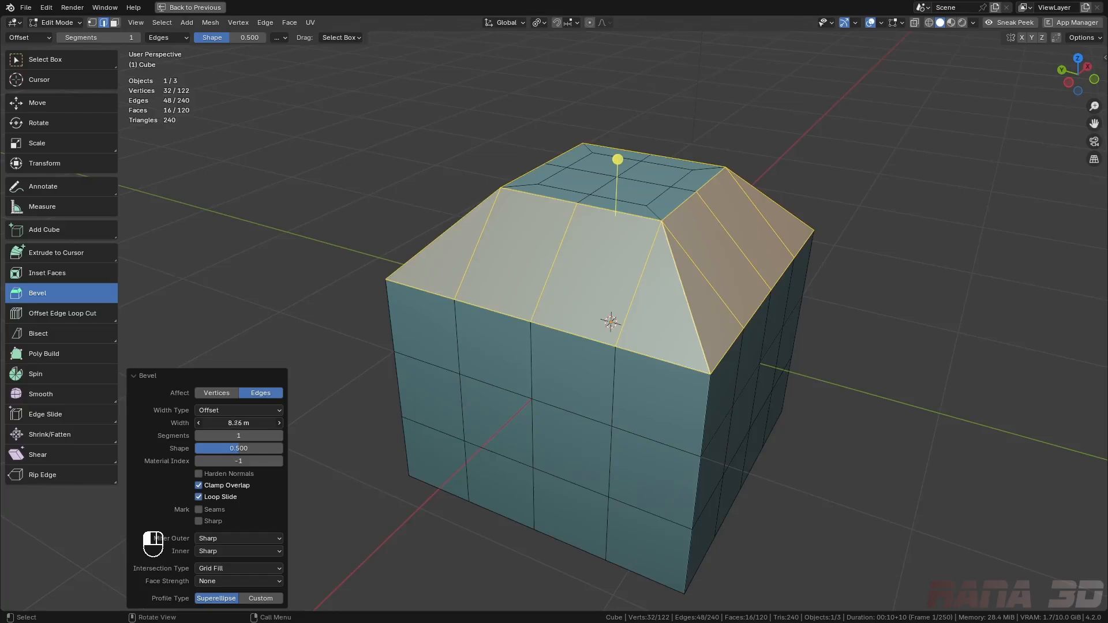
pyautogui.moveTo(238, 424); pyautogui.dragTo(231, 423)
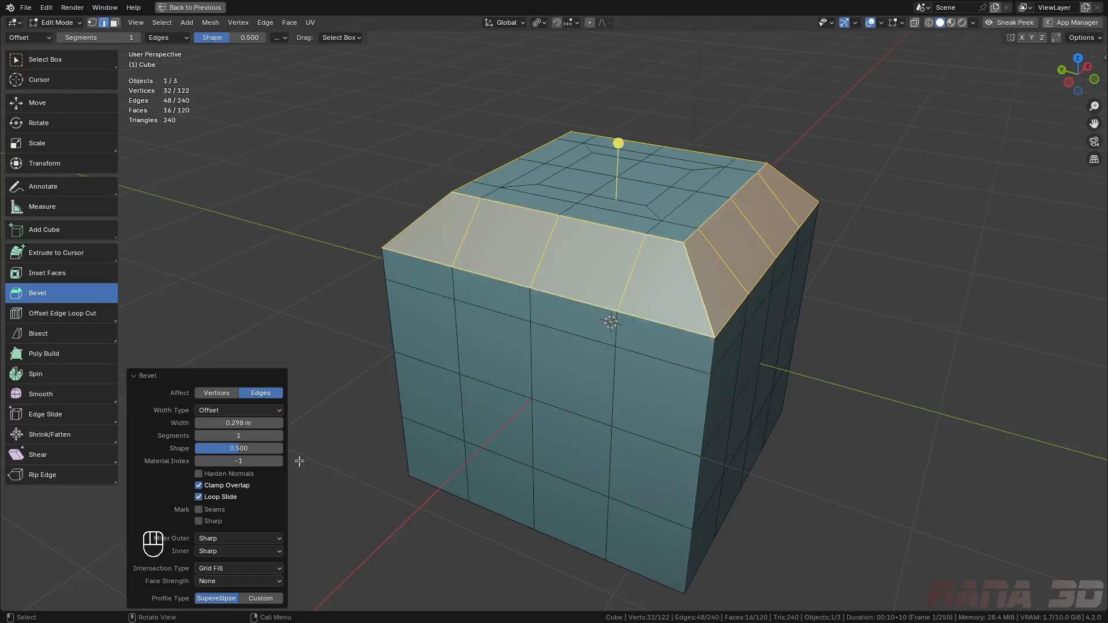
# - Round the top bevel by raising its segments to 12
pyautogui.moveTo(734, 265); pyautogui.dragTo(681, 274, button='middle')
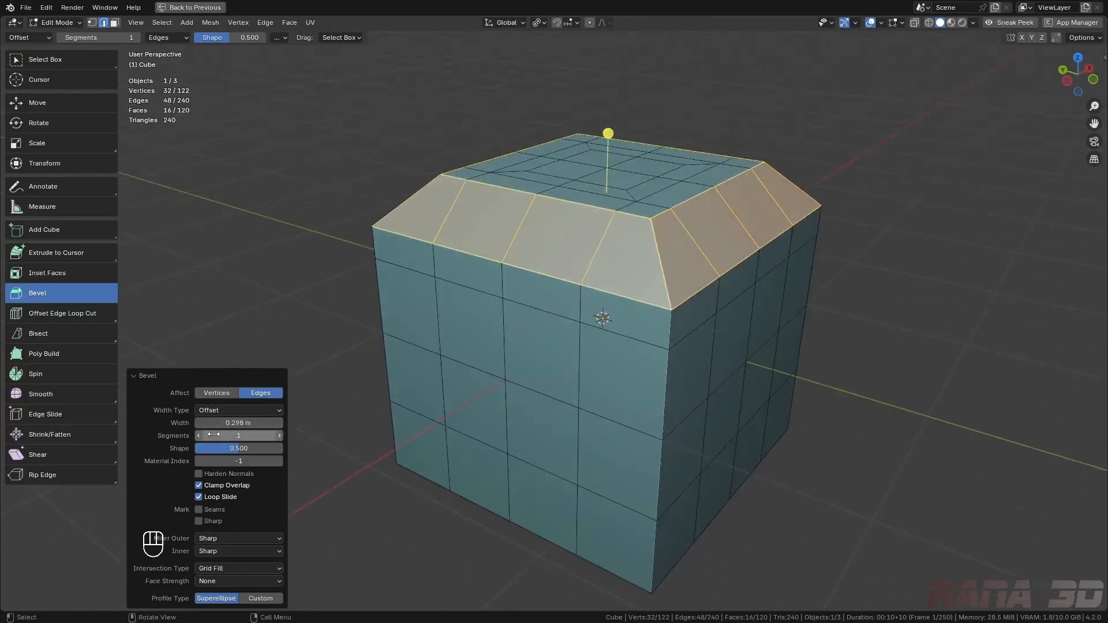
pyautogui.moveTo(224, 433); pyautogui.dragTo(260, 430)
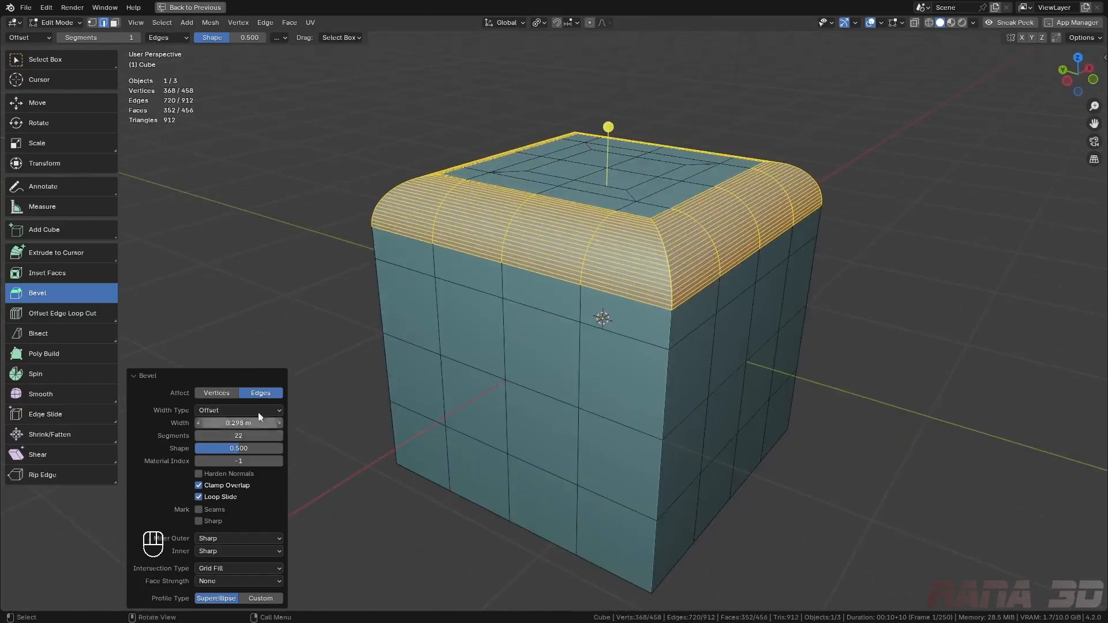
pyautogui.moveTo(629, 298); pyautogui.dragTo(676, 306, button='middle')
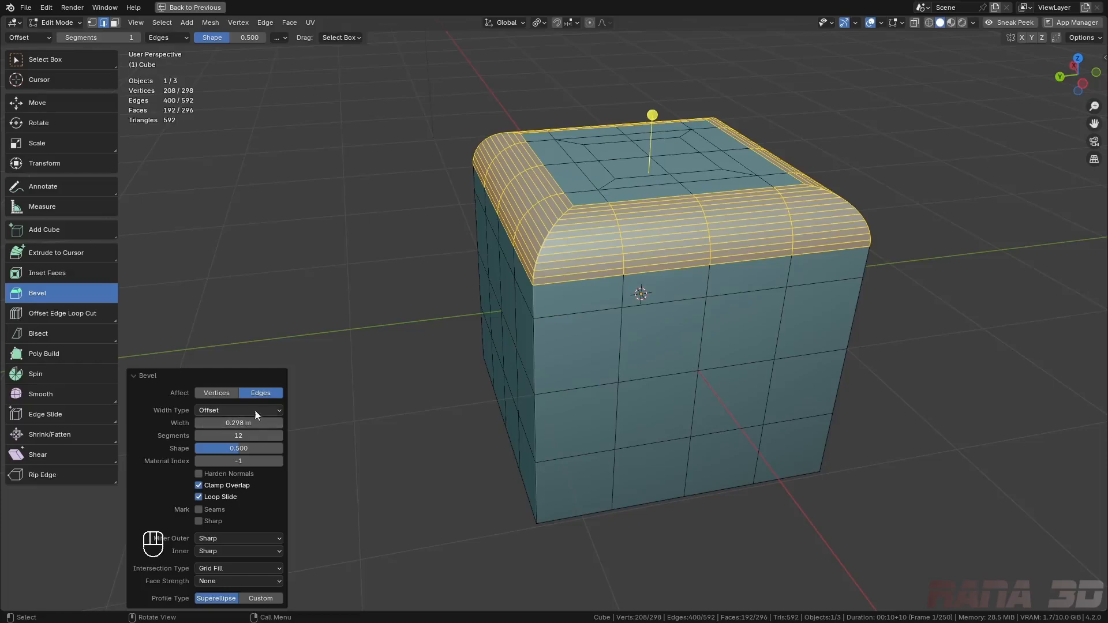
# - Try the Width and Depth width types on the top bevel
pyautogui.click(243, 411)
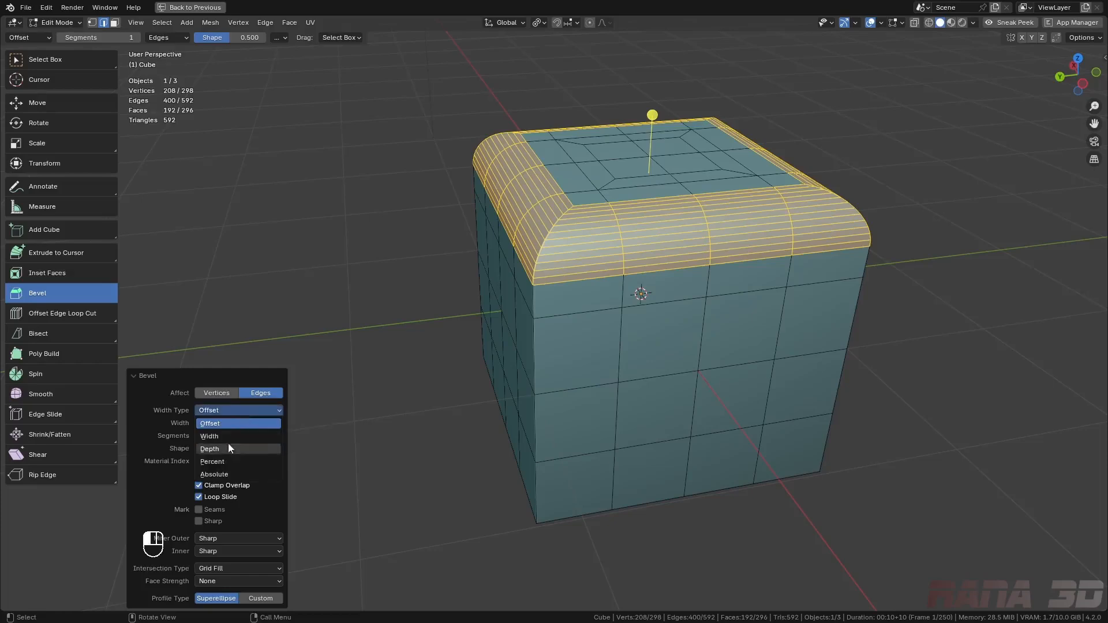
pyautogui.click(232, 437)
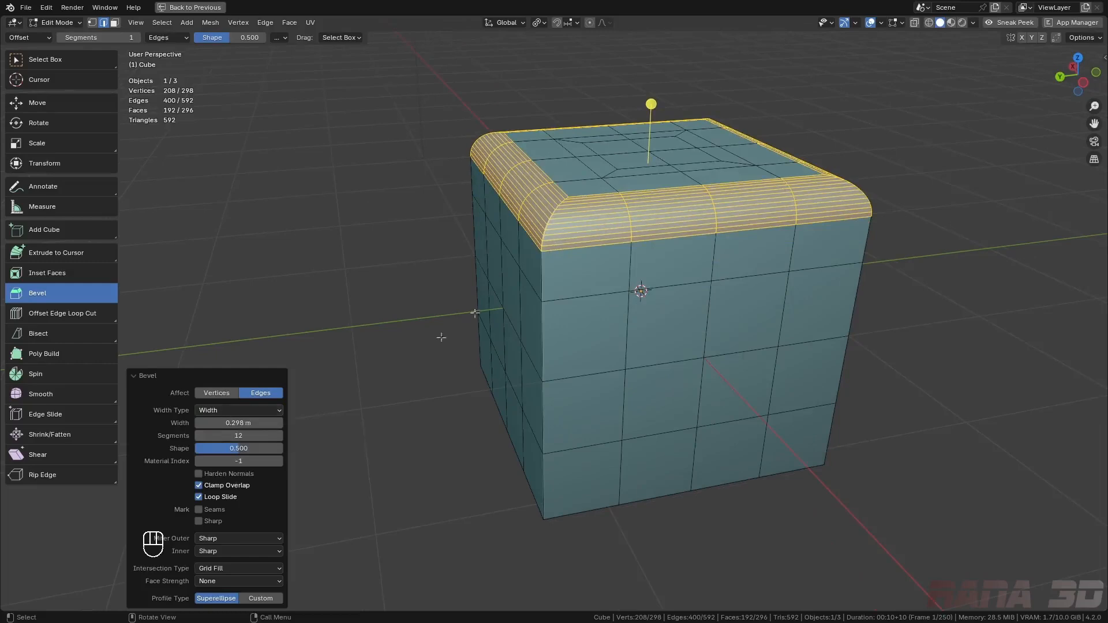
pyautogui.click(242, 411)
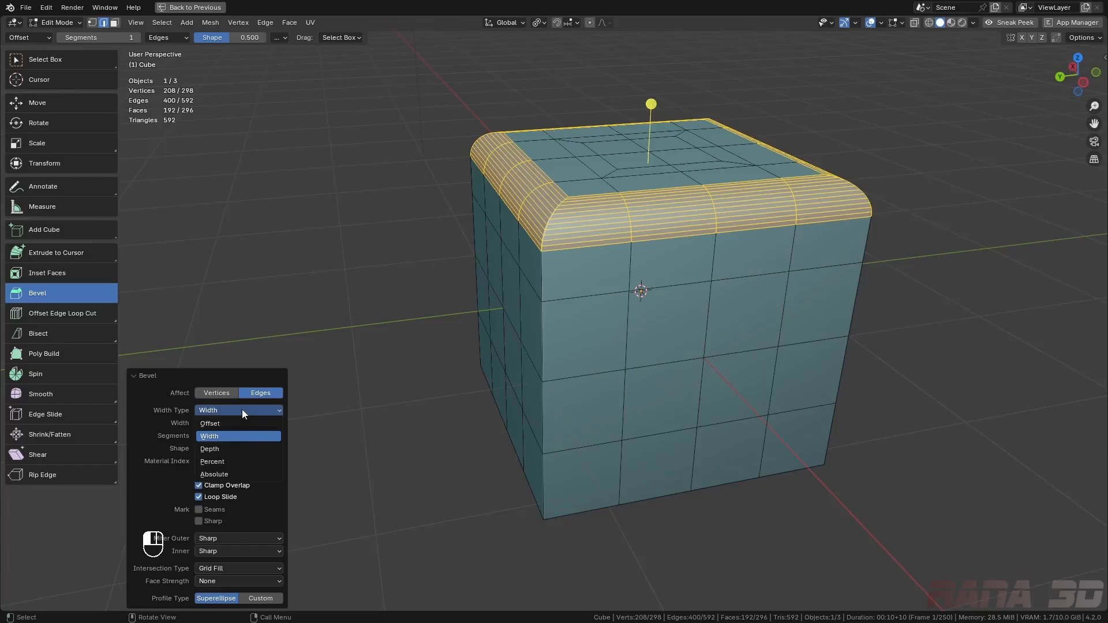
pyautogui.click(232, 448)
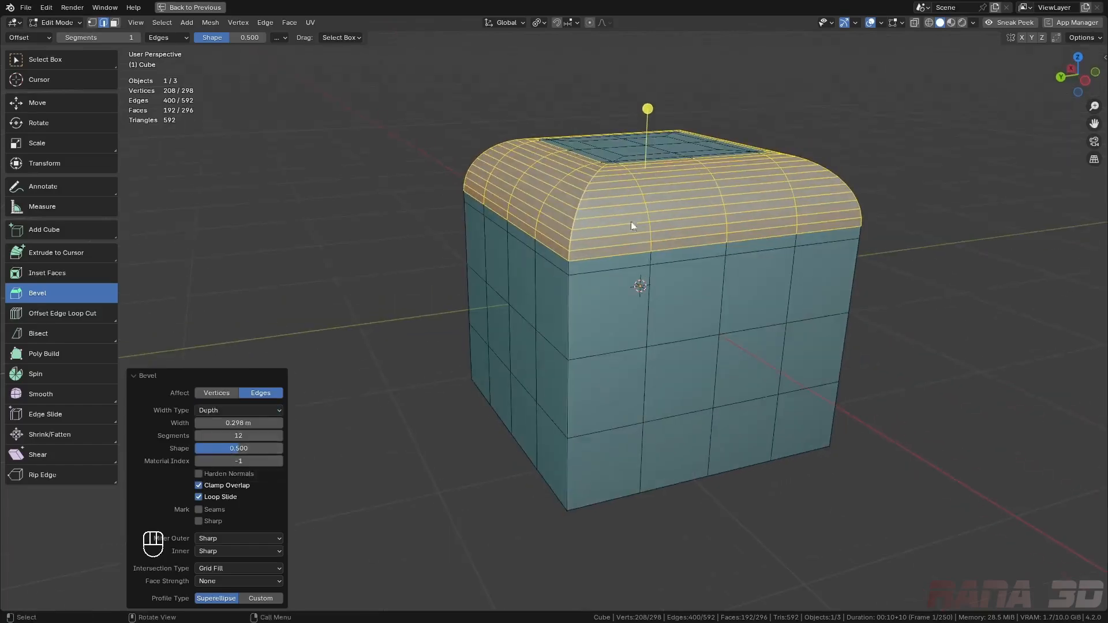
# - Try the Percent width type with a raised percentage and the Absolute type, and return the bevel to Offset
pyautogui.click(268, 411)
pyautogui.click(236, 459)
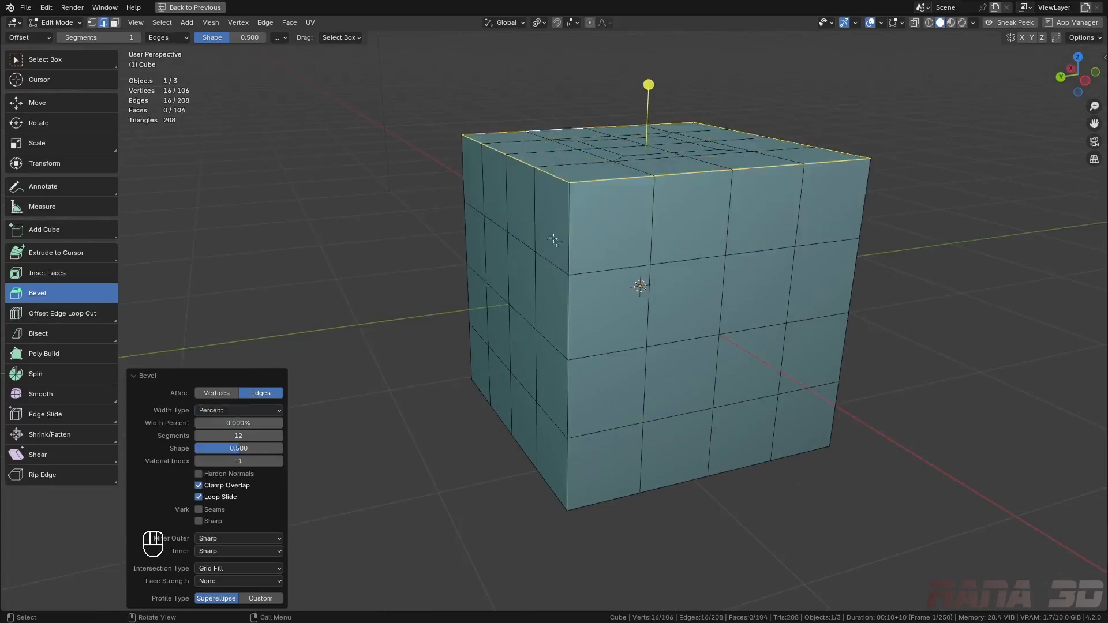
pyautogui.moveTo(243, 423); pyautogui.dragTo(334, 424)
pyautogui.click(238, 410)
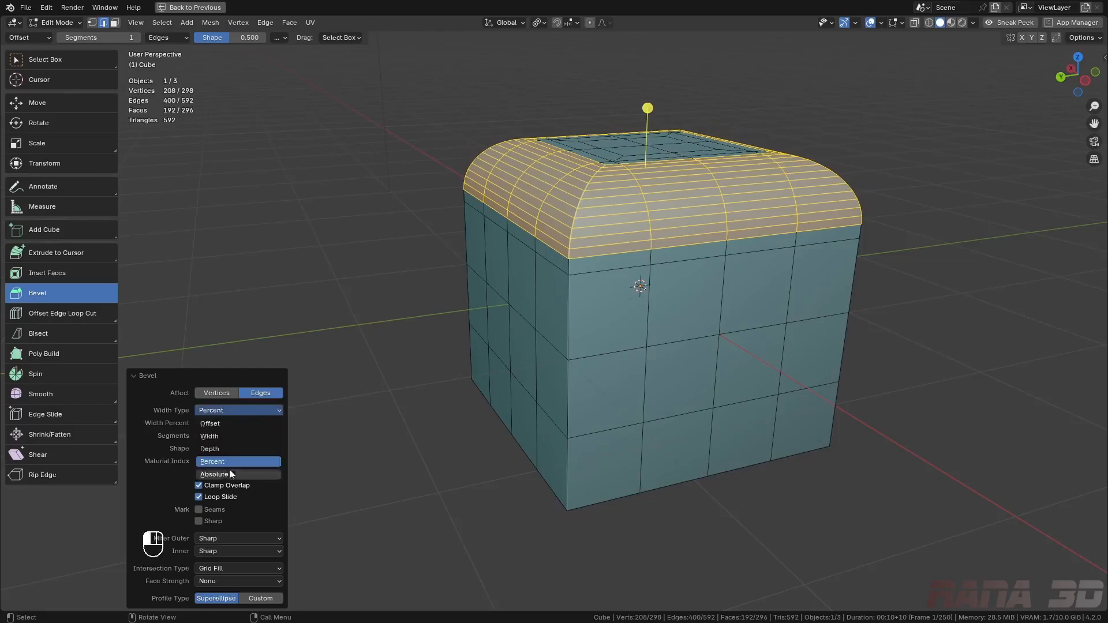
pyautogui.click(231, 474)
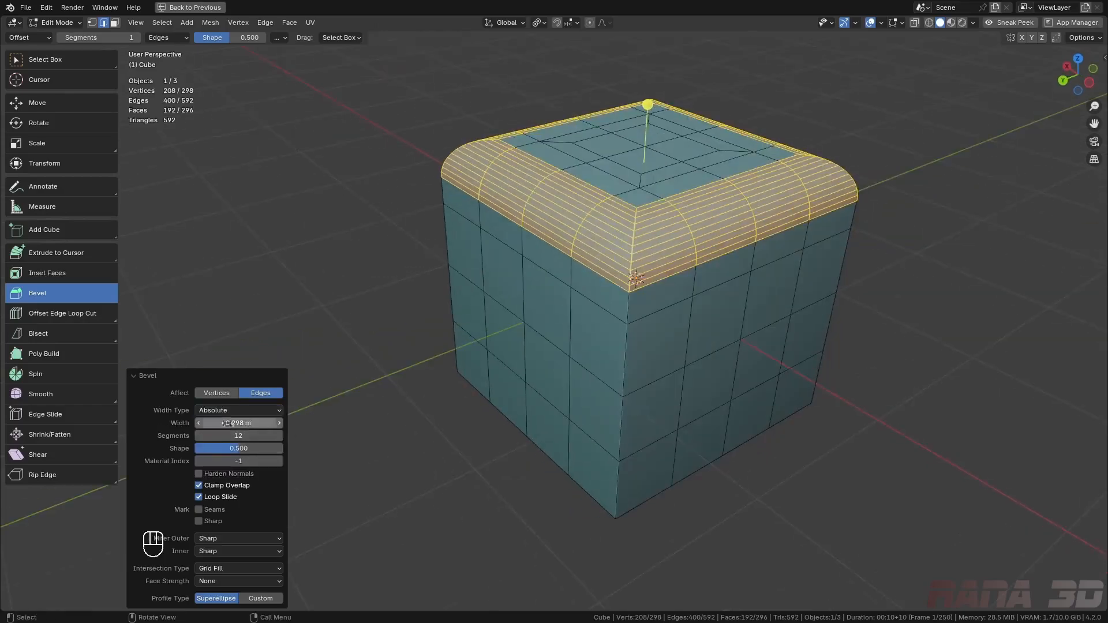
pyautogui.moveTo(237, 450); pyautogui.dragTo(271, 423)
pyautogui.rightClick(251, 449)
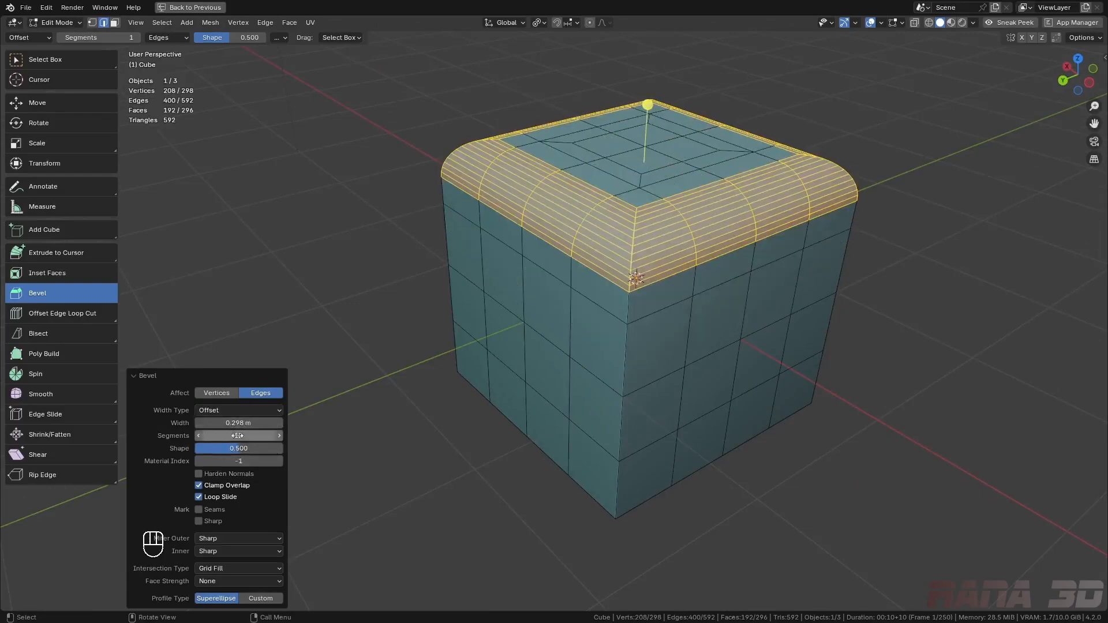
# - Set the bevel's shape to 1.000 and examine the cube's top corner
pyautogui.moveTo(228, 450); pyautogui.dragTo(277, 449)
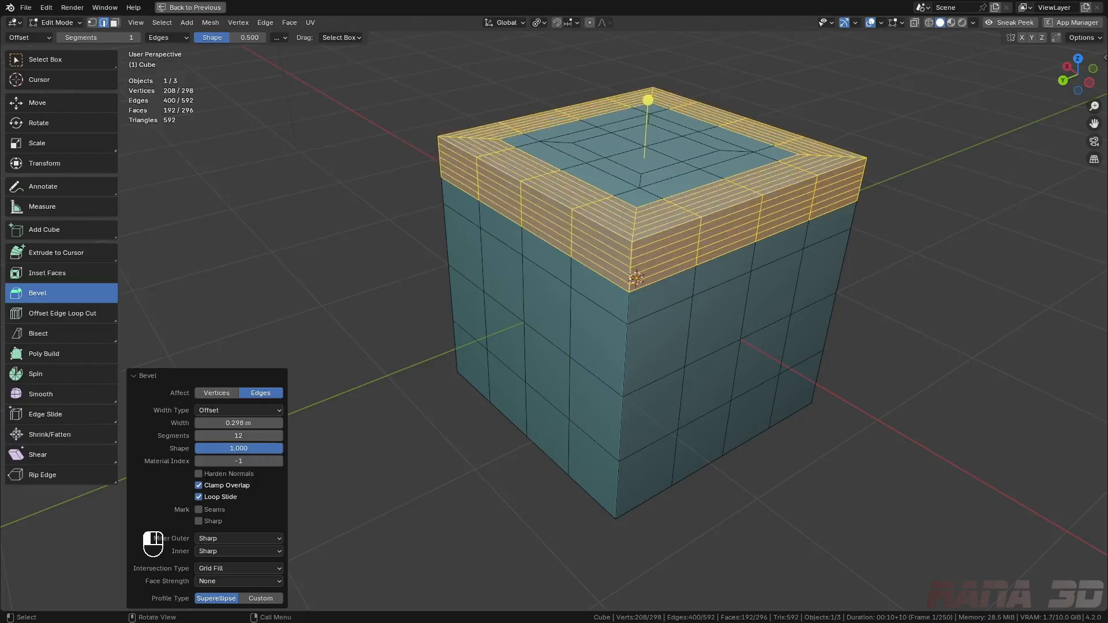
pyautogui.moveTo(623, 263); pyautogui.dragTo(606, 244, button='middle')
pyautogui.moveTo(536, 173); pyautogui.dragTo(519, 187, button='middle')
pyautogui.scroll(1, 524, 211)
pyautogui.moveTo(535, 279); pyautogui.dragTo(528, 251, button='middle')
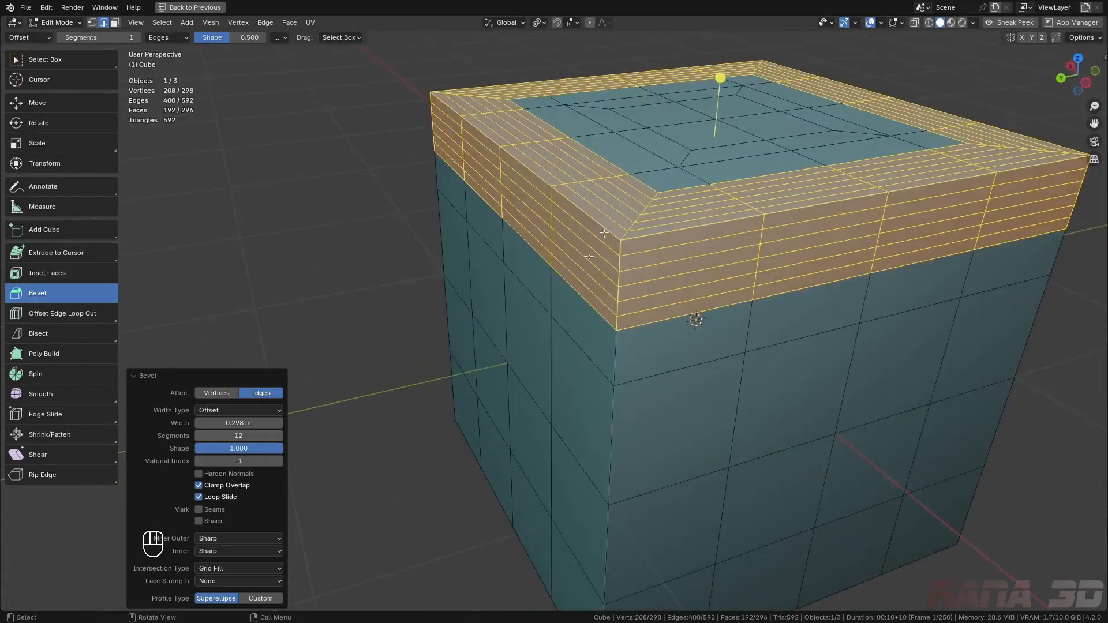
# - Lower the bevel's shape to 0.000 and inspect the profile around the top
pyautogui.moveTo(421, 370); pyautogui.dragTo(474, 376, button='middle')
pyautogui.moveTo(266, 451); pyautogui.dragTo(177, 450)
pyautogui.moveTo(719, 245)
pyautogui.mouseDown(button='middle')
pyautogui.moveTo(706, 269)
pyautogui.moveTo(700, 254)
pyautogui.mouseUp(button='middle')
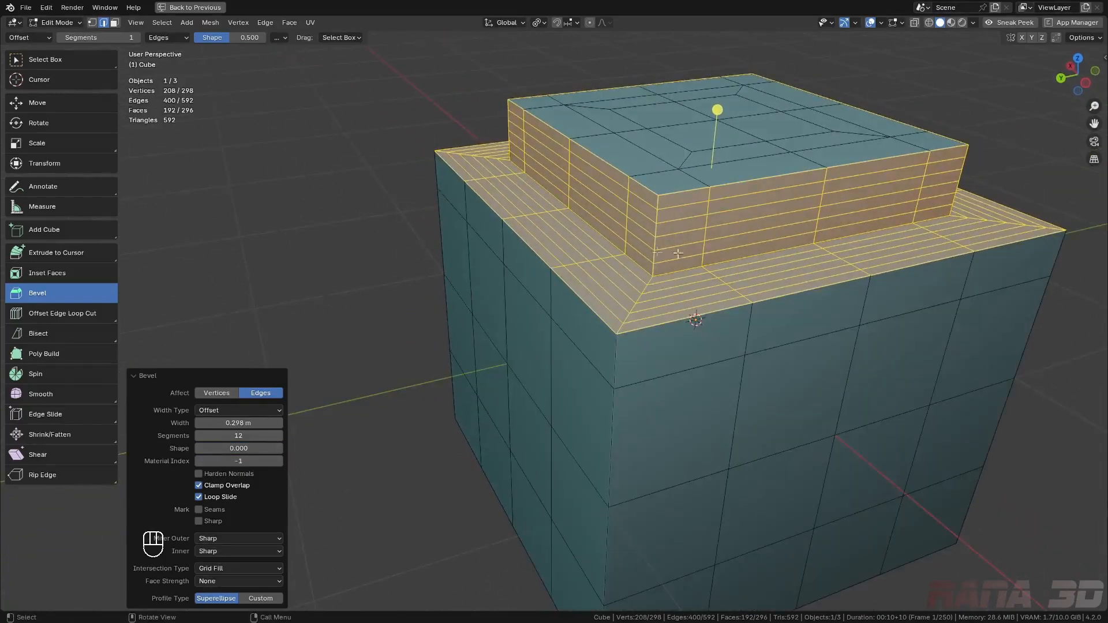
# - Set the bevel's shape to 0.25 and look at the profile from another side
pyautogui.click(250, 448)
pyautogui.write('.25')
pyautogui.press('Return')
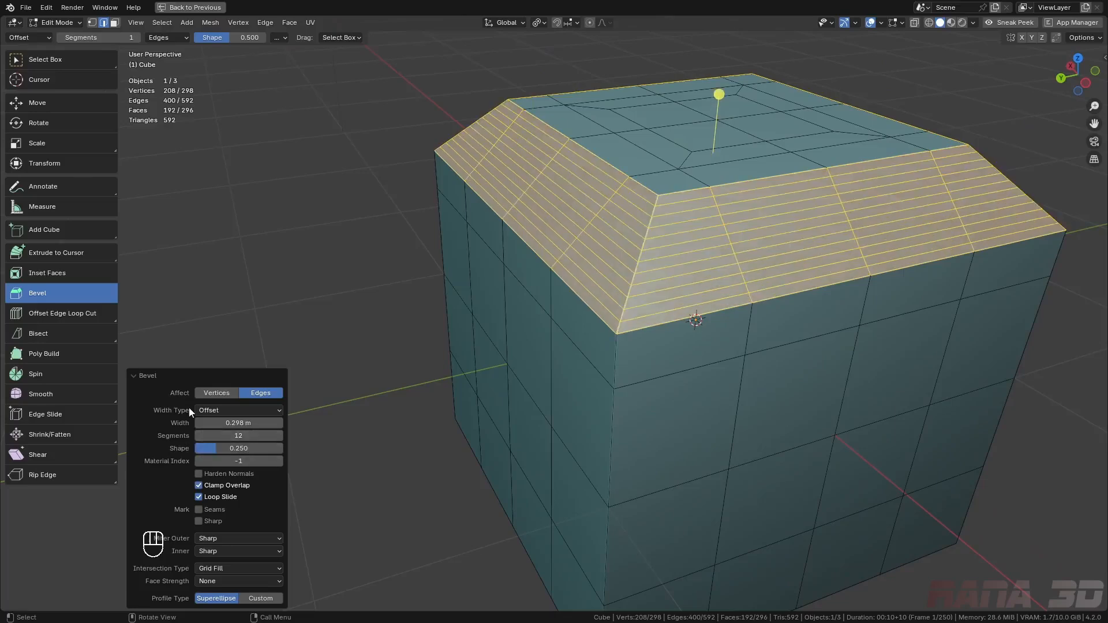
pyautogui.moveTo(711, 393); pyautogui.dragTo(631, 175, button='middle')
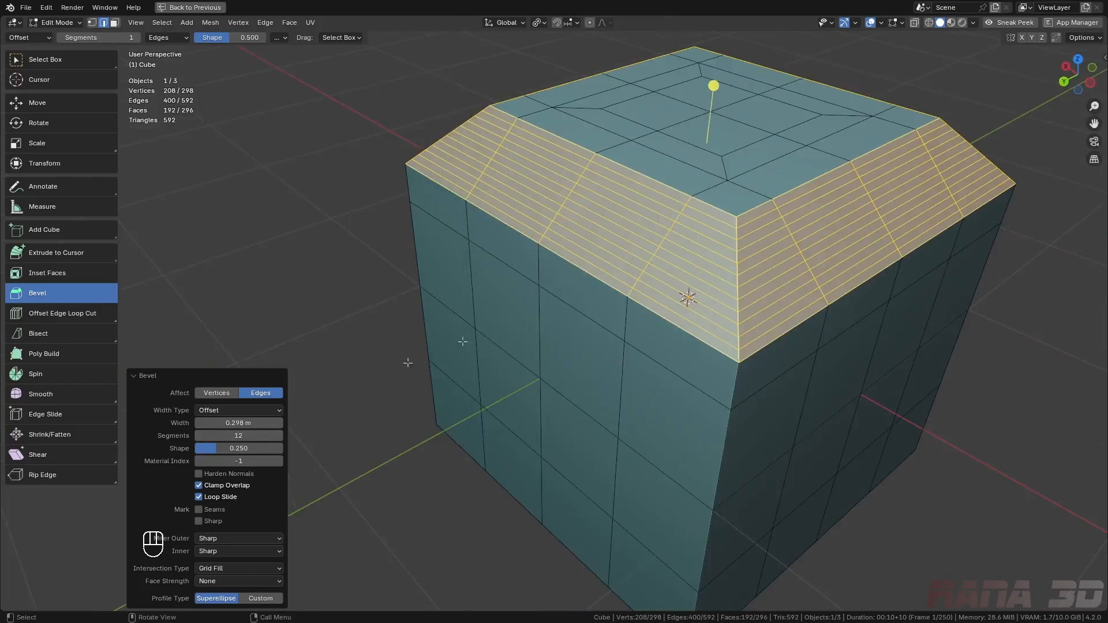
# - Set the bevel's shape to 0.125 for a concave profile around the cube's top
pyautogui.click(244, 449)
pyautogui.write('.125')
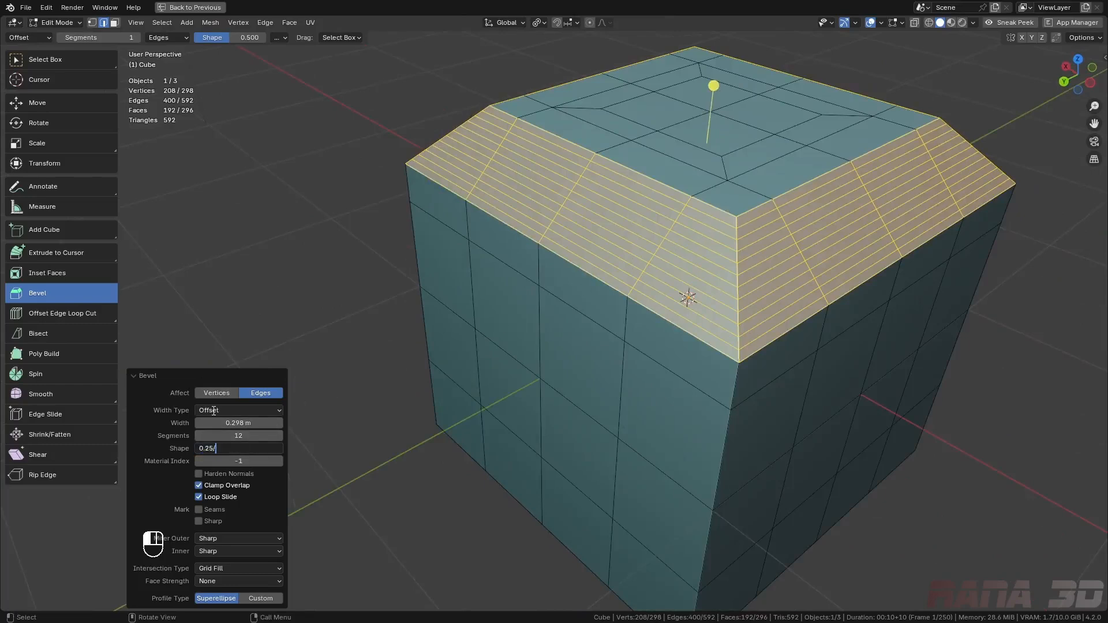
pyautogui.press('Return')
pyautogui.moveTo(659, 354); pyautogui.dragTo(586, 264, button='middle')
# - Add a 2 m cube to the mesh and move it about -6.361 m along X, clear of the bevelled cube
pyautogui.scroll(-5, 651, 249)
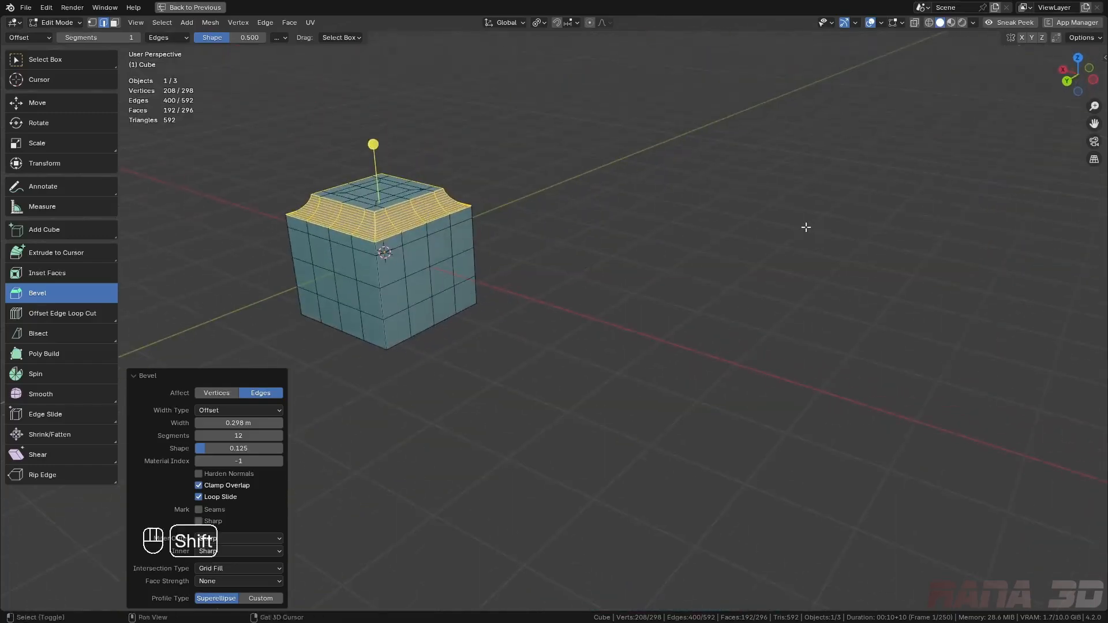
pyautogui.hotkey('shift', 'a')
pyautogui.click(772, 228)
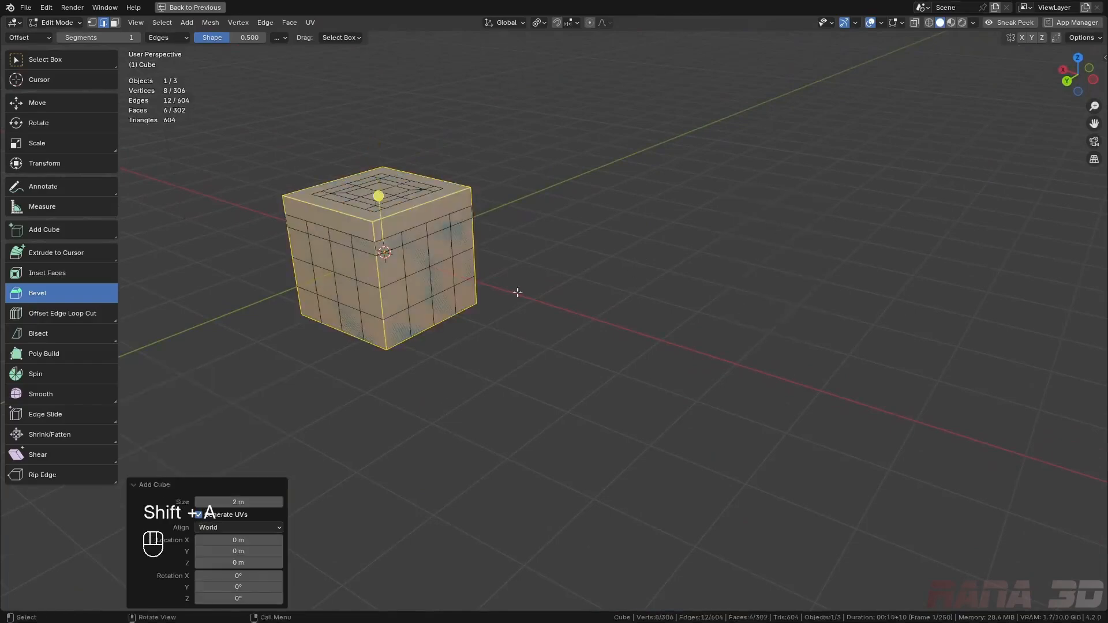
pyautogui.press('g')
pyautogui.click(937, 291)
# - Bevel all edges of the new cube by about 0.223 m
pyautogui.hotkey('ctrl', 'b')
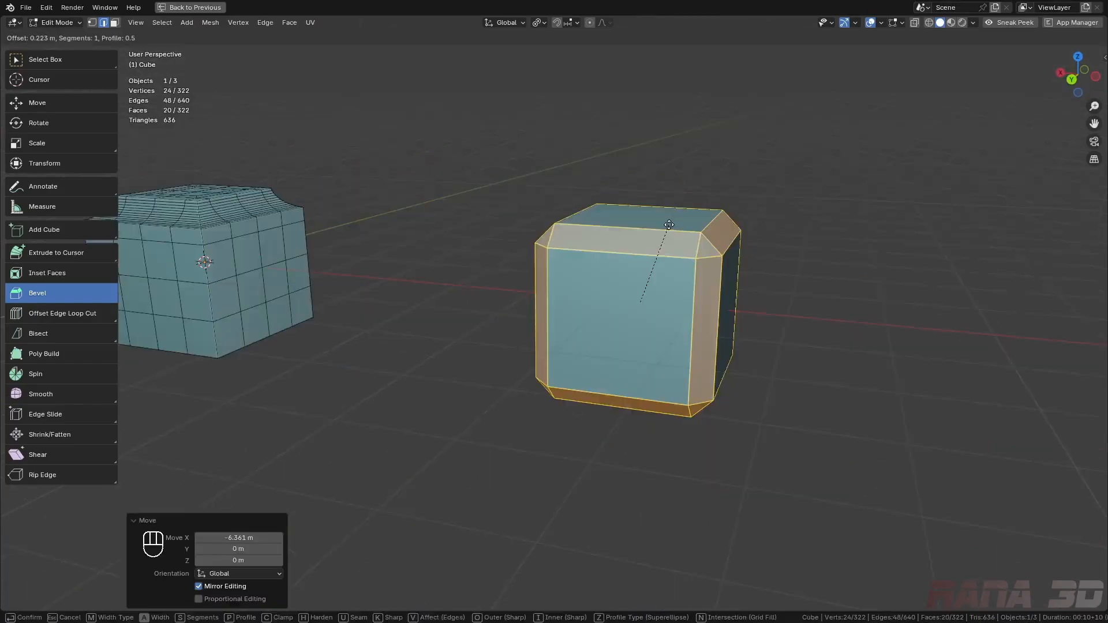
pyautogui.click(669, 224)
pyautogui.press('KP_Decimal')
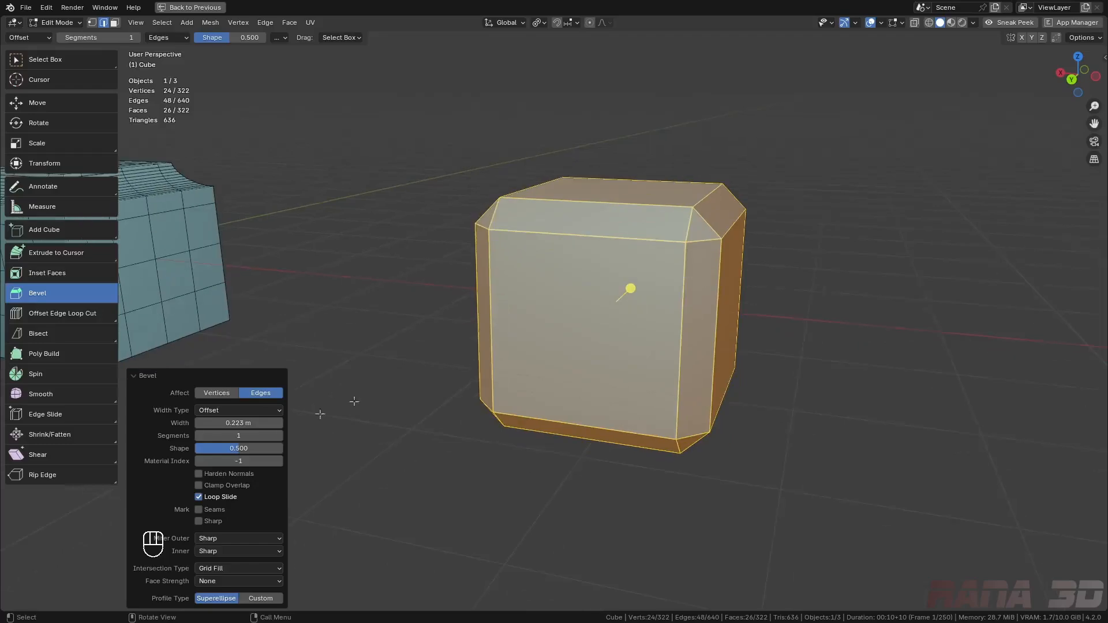
# - Raise the new cube's bevel to 7 segments, frame the cube and show the sidebar
pyautogui.click(280, 436)
pyautogui.click(279, 436)
pyautogui.click(280, 436)
pyautogui.click(280, 436)
pyautogui.click(280, 436)
pyautogui.click(279, 435)
pyautogui.press('KP_Decimal')
pyautogui.press('n')
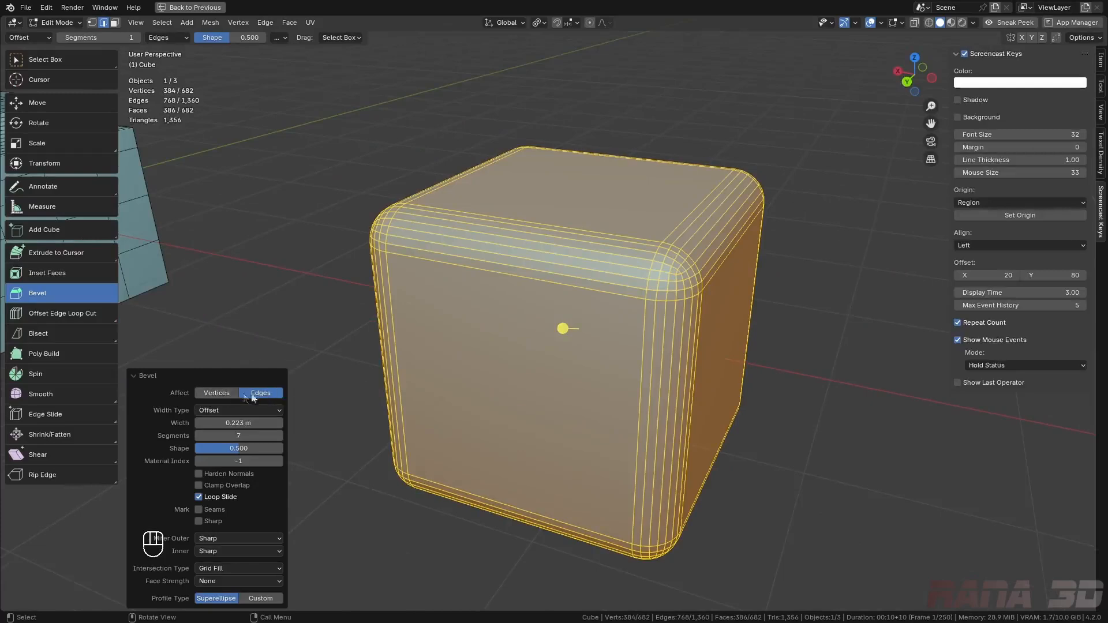
# - Switch the new cube's bevel to affect vertices and adjust its width
pyautogui.click(226, 395)
pyautogui.moveTo(690, 269); pyautogui.dragTo(688, 263, button='middle')
pyautogui.moveTo(238, 424)
pyautogui.mouseDown()
pyautogui.moveTo(270, 424)
pyautogui.moveTo(245, 424)
pyautogui.mouseUp()
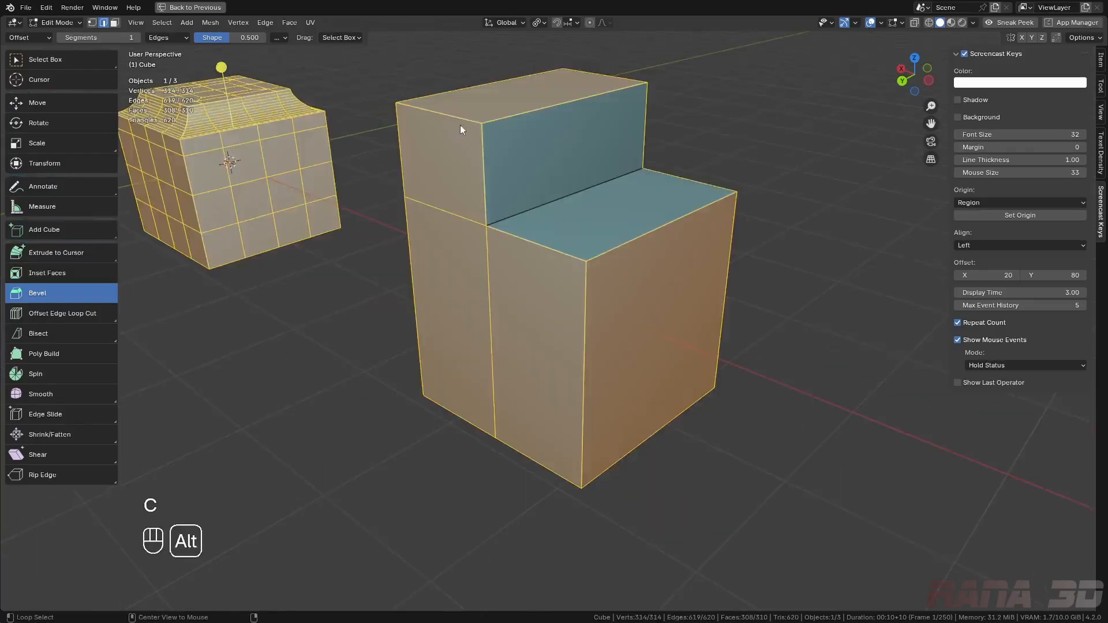
# - Select the edge loops around the stepped block's side outline and bevel them by about 0.168 m with 12 segments
pyautogui.keyDown('alt'); pyautogui.click(468, 133); pyautogui.keyUp('alt')
pyautogui.keyDown('alt'); pyautogui.keyDown('shift'); pyautogui.click(621, 64); pyautogui.keyUp('shift'); pyautogui.keyUp('alt')
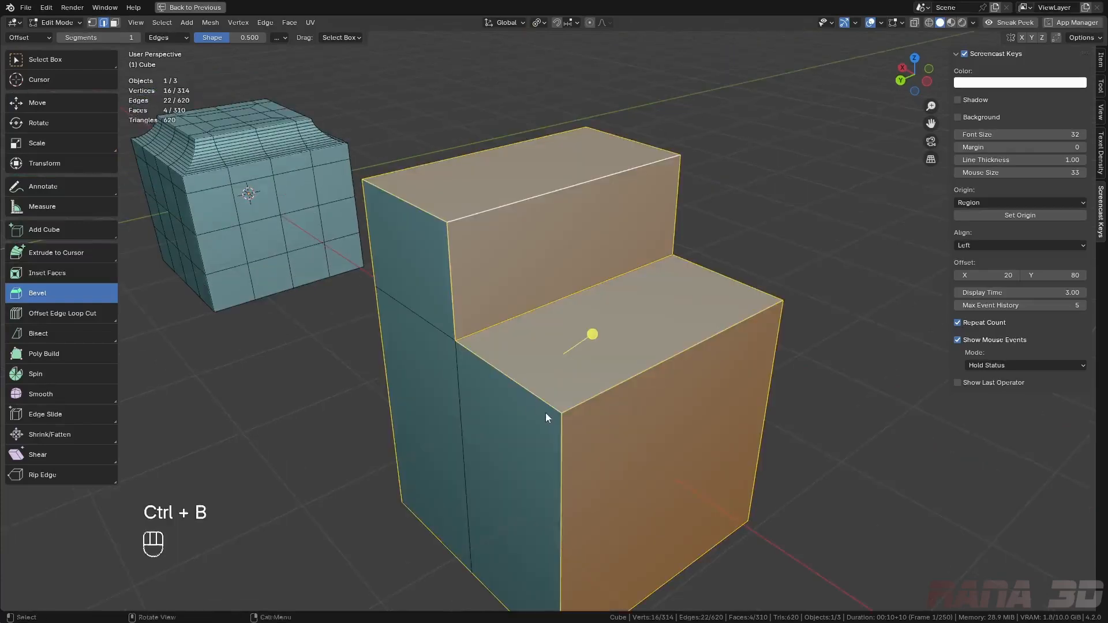
pyautogui.press('ctrl')
pyautogui.moveTo(594, 337)
pyautogui.mouseDown()
pyautogui.moveTo(626, 317)
pyautogui.moveTo(599, 319)
pyautogui.mouseUp()
pyautogui.rightClick(600, 319)
pyautogui.hotkey('ctrl', 'b')
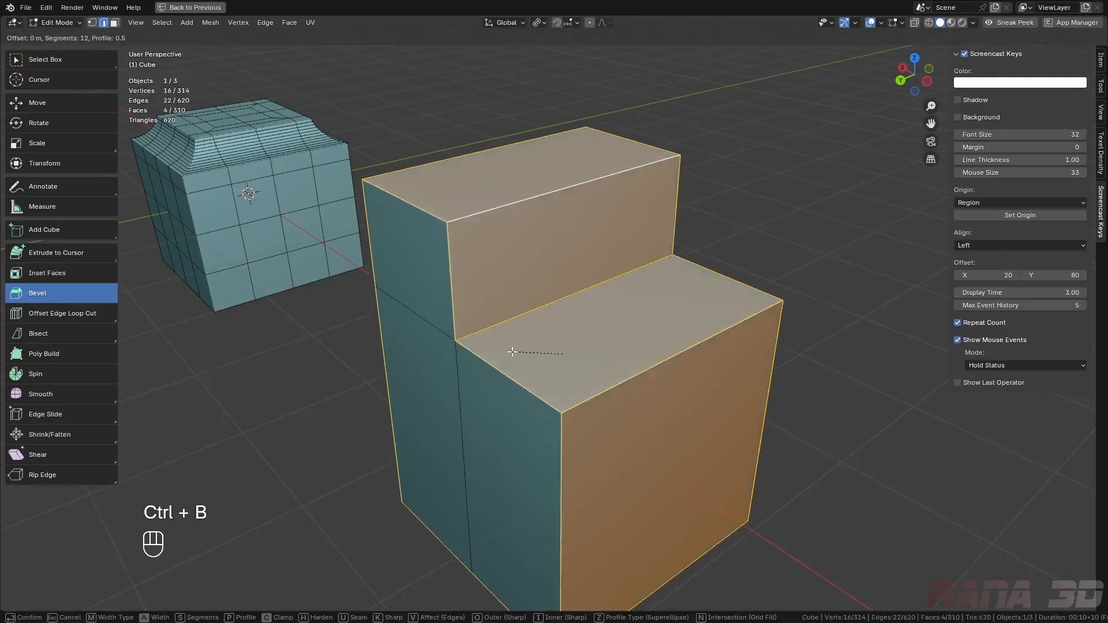
pyautogui.click(487, 343)
pyautogui.moveTo(488, 342); pyautogui.dragTo(522, 331, button='middle')
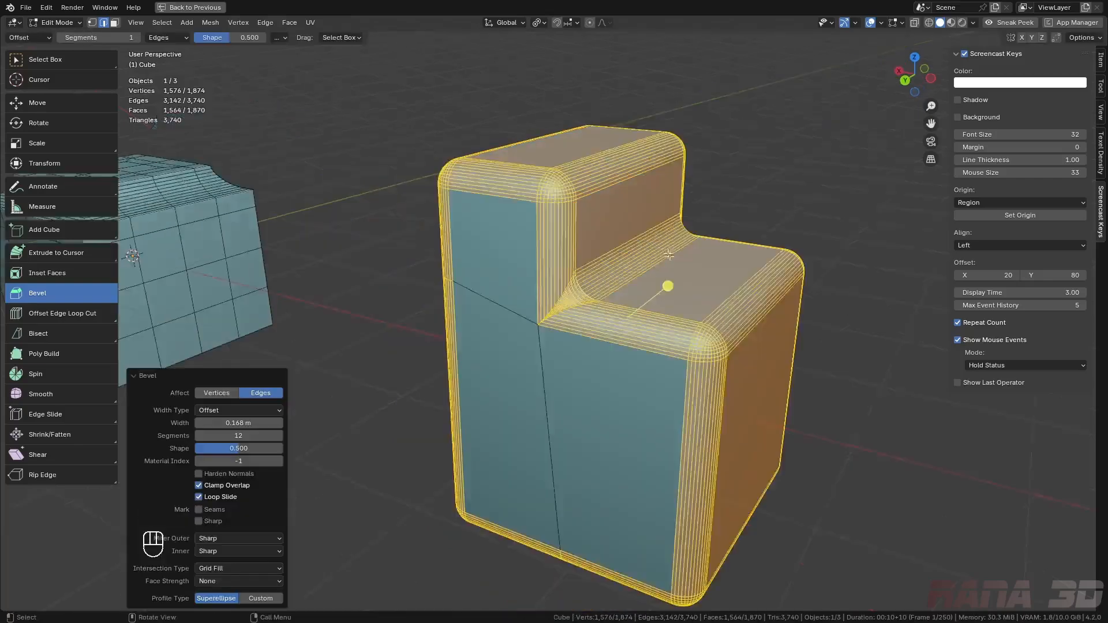
# - Hide the sidebar and set the stepped block bevel's outer miter to Arc
pyautogui.scroll(4, 677, 275)
pyautogui.moveTo(670, 290); pyautogui.dragTo(670, 296, button='middle')
pyautogui.keyDown('shift'); pyautogui.moveTo(366, 366); pyautogui.dragTo(471, 333, button='middle'); pyautogui.keyUp('shift')
pyautogui.press('n')
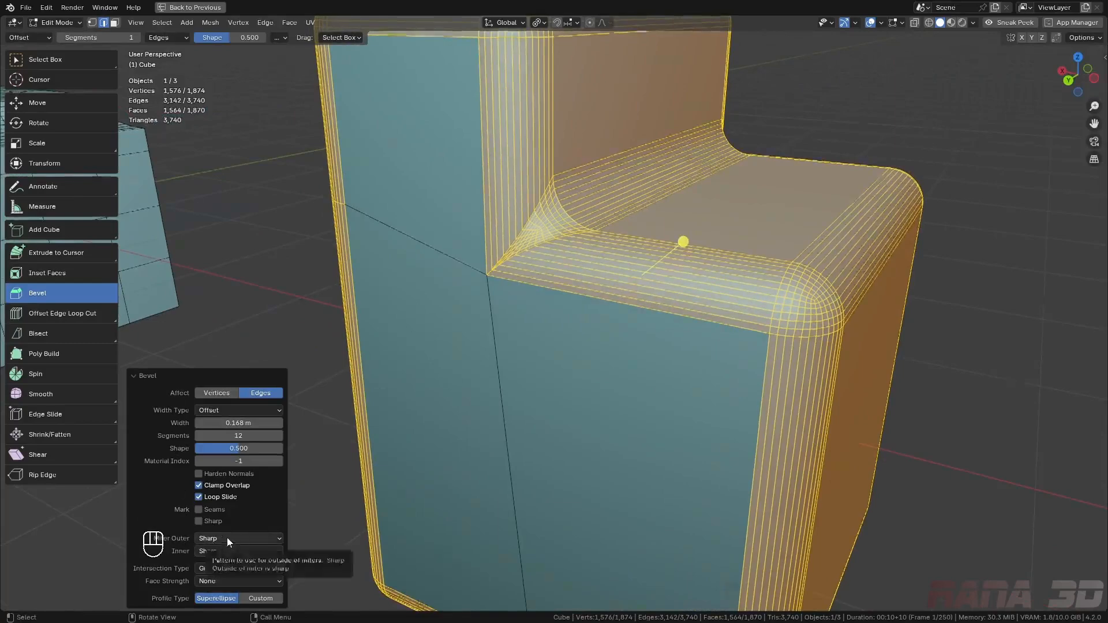
pyautogui.scroll(-4, 573, 481)
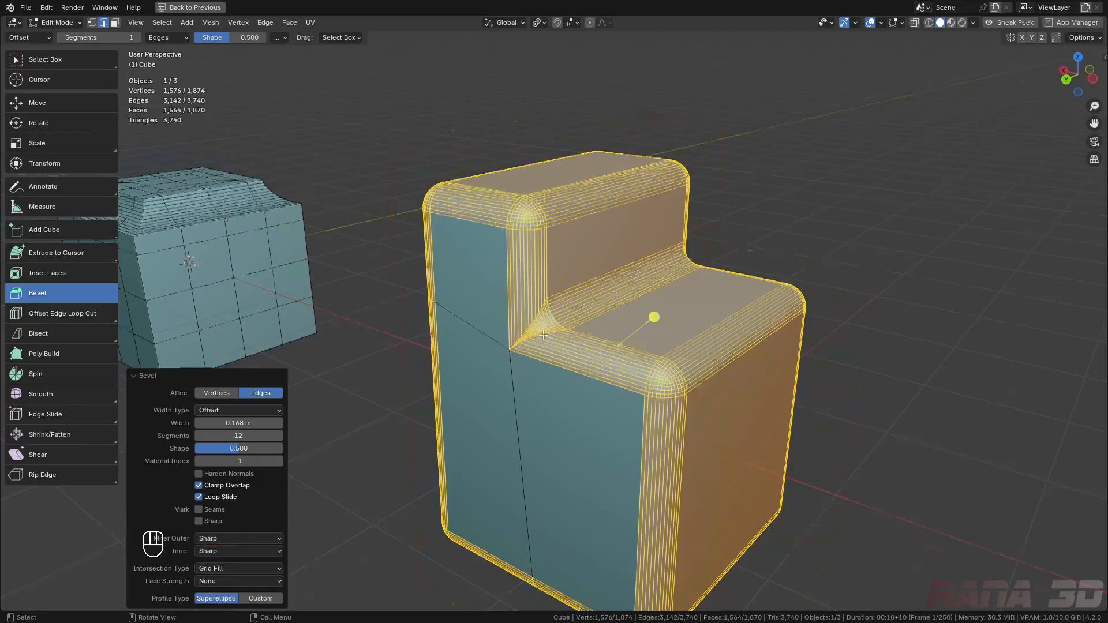
pyautogui.scroll(2, 544, 335)
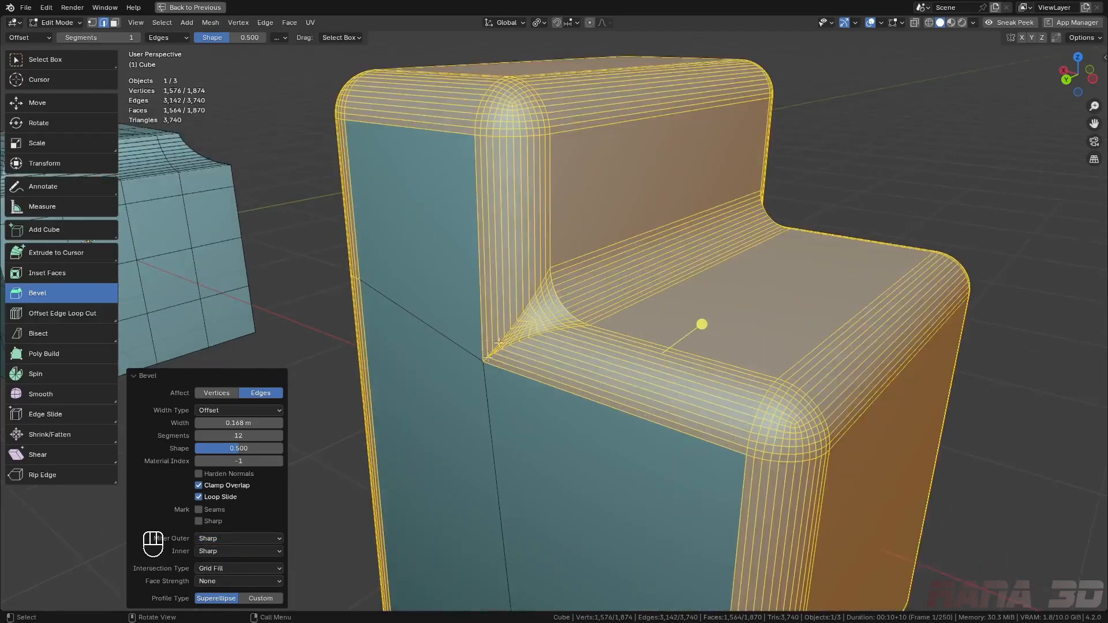
pyautogui.click(238, 538)
pyautogui.click(216, 574)
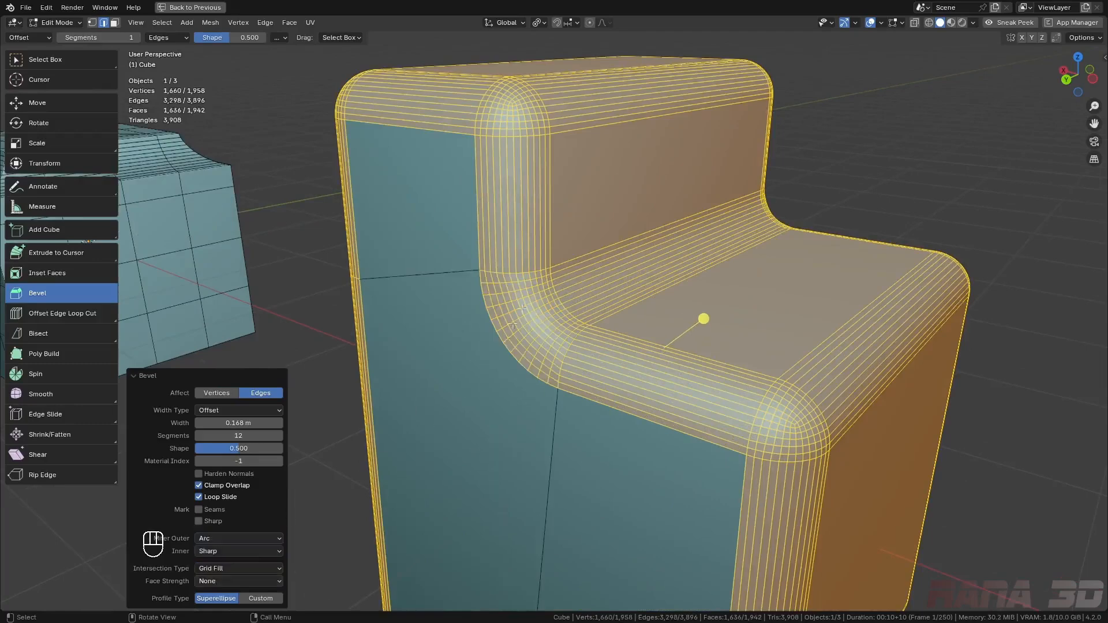
pyautogui.scroll(-3, 795, 408)
pyautogui.moveTo(795, 408); pyautogui.dragTo(713, 301, button='middle')
pyautogui.moveTo(381, 508); pyautogui.dragTo(453, 564, button='middle')
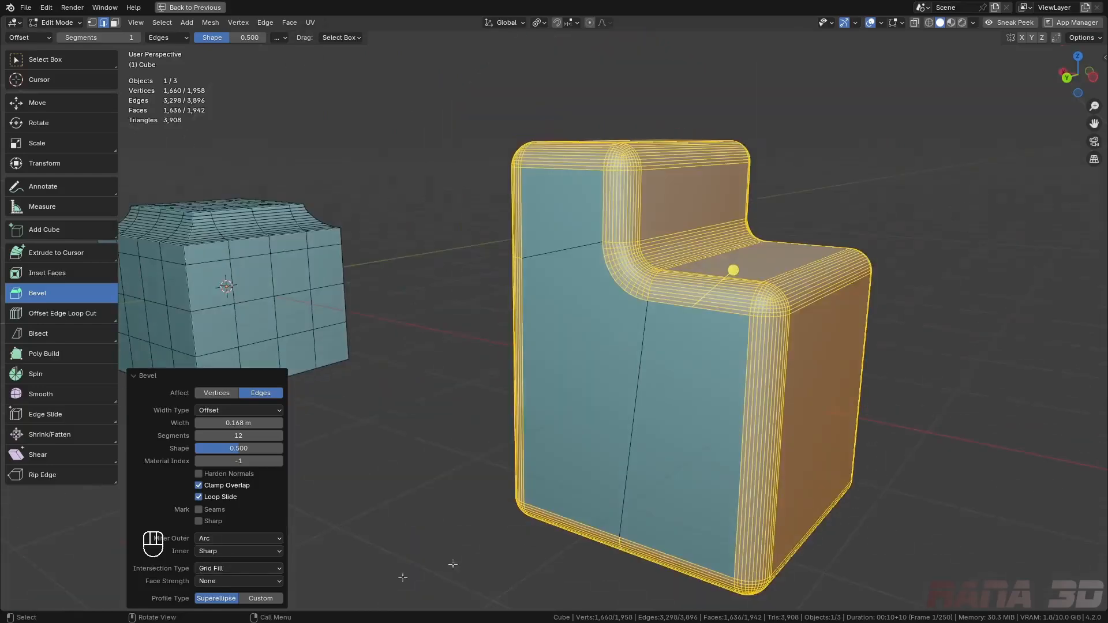
# - Set the bevel's inner miter to Arc and inspect the block's rounded corners
pyautogui.click(216, 552)
pyautogui.click(218, 577)
pyautogui.scroll(2, 700, 345)
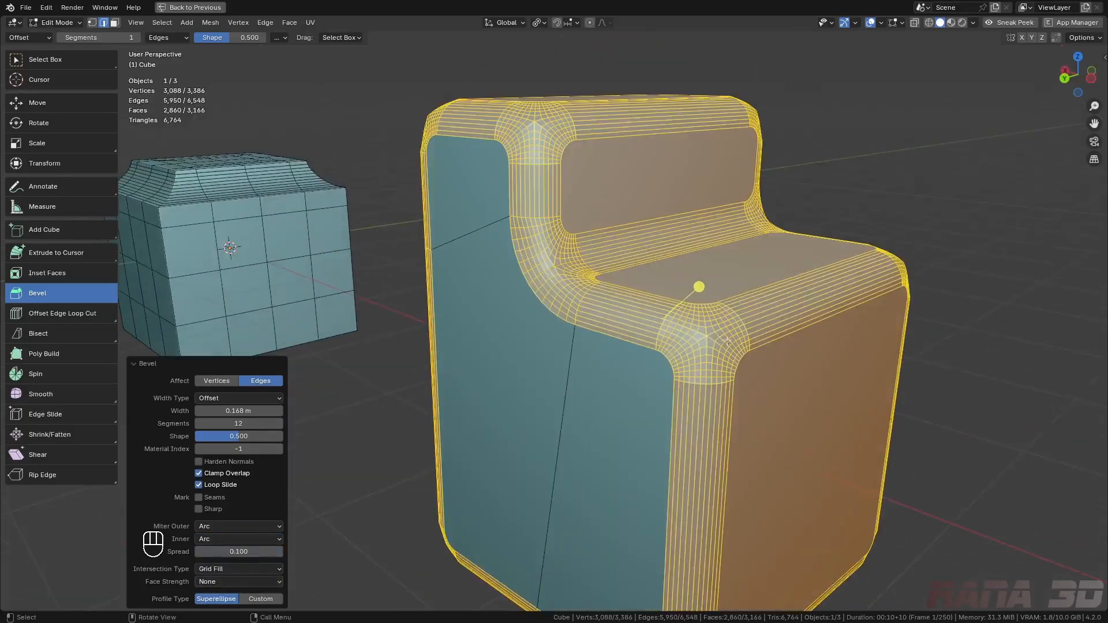
pyautogui.moveTo(772, 304); pyautogui.dragTo(711, 310, button='middle')
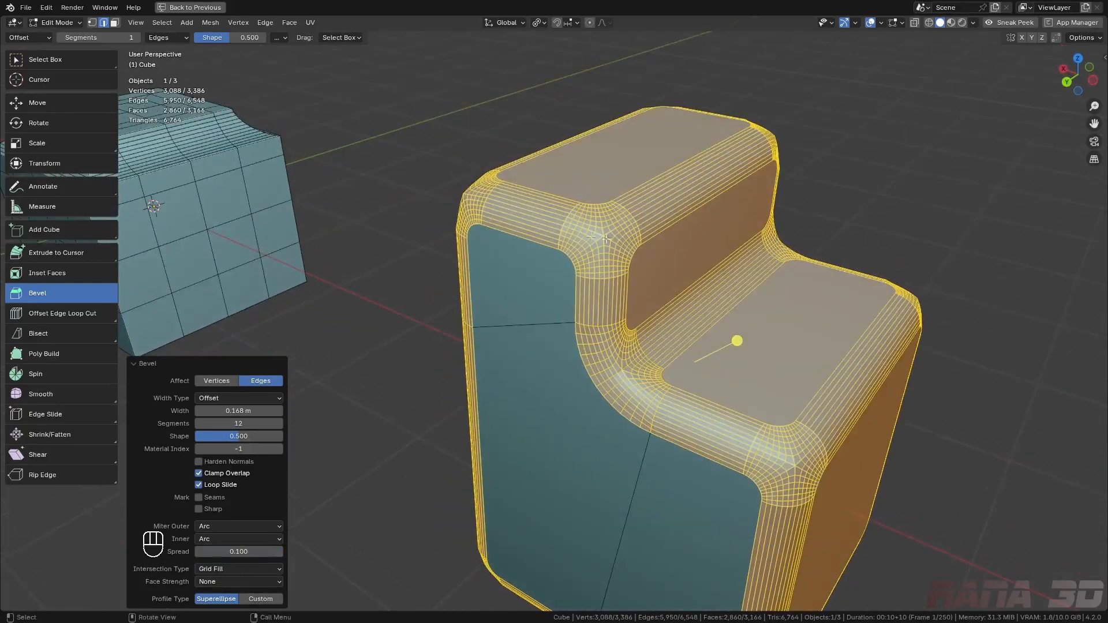
pyautogui.moveTo(629, 225); pyautogui.dragTo(682, 250, button='middle')
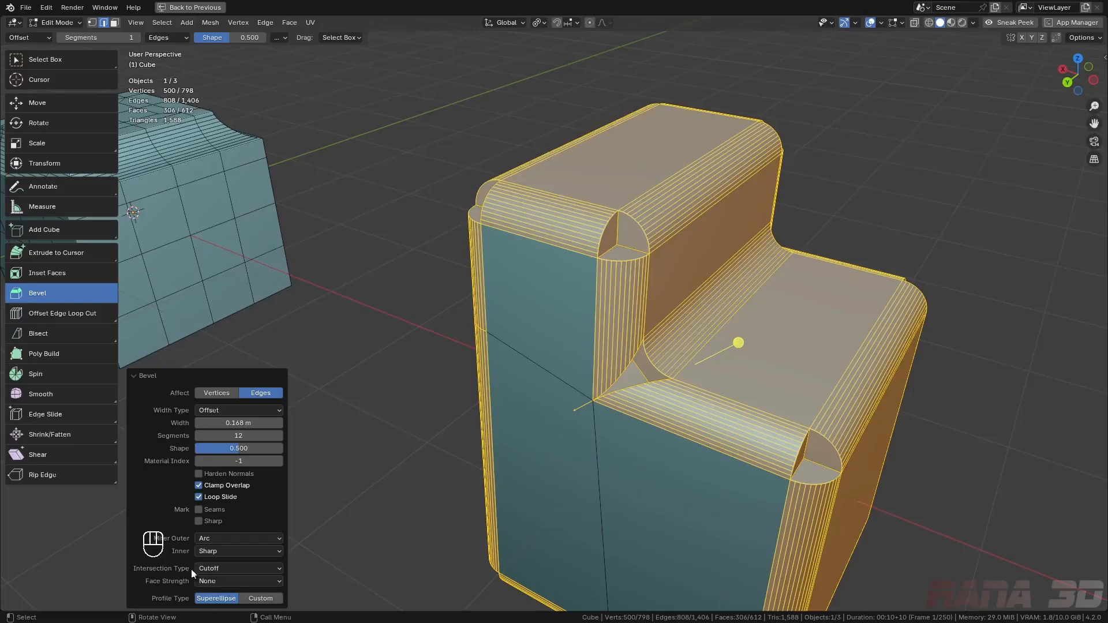
# - Compare the bevel's intersection types at the block's corners by switching to Grid Fill and back to Cutoff
pyautogui.click(224, 566)
pyautogui.click(218, 584)
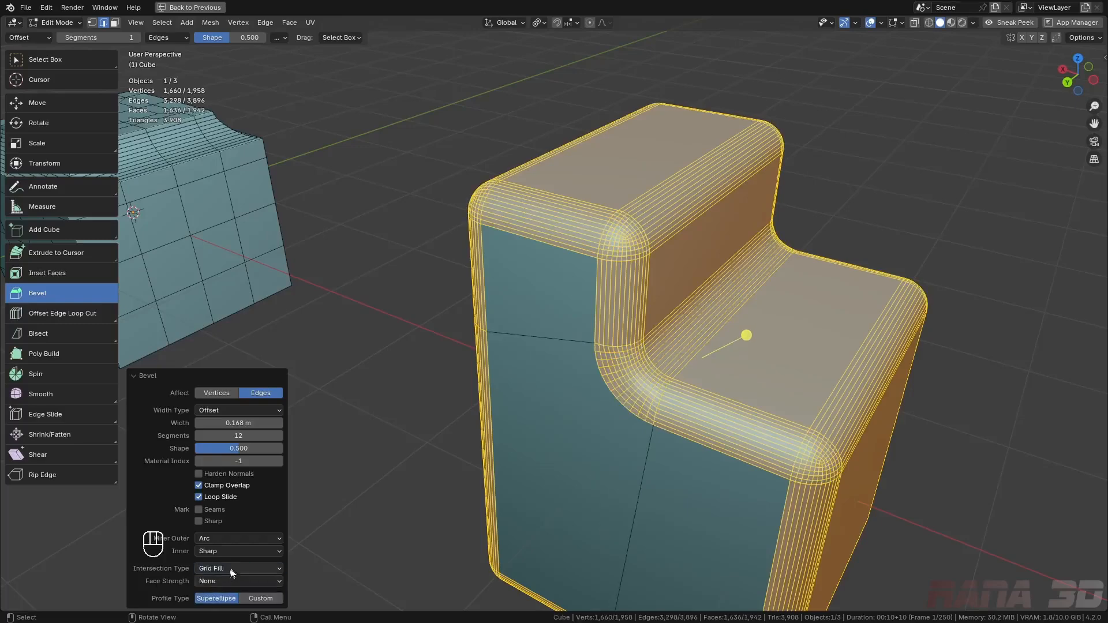
pyautogui.moveTo(625, 248); pyautogui.dragTo(610, 211, button='middle')
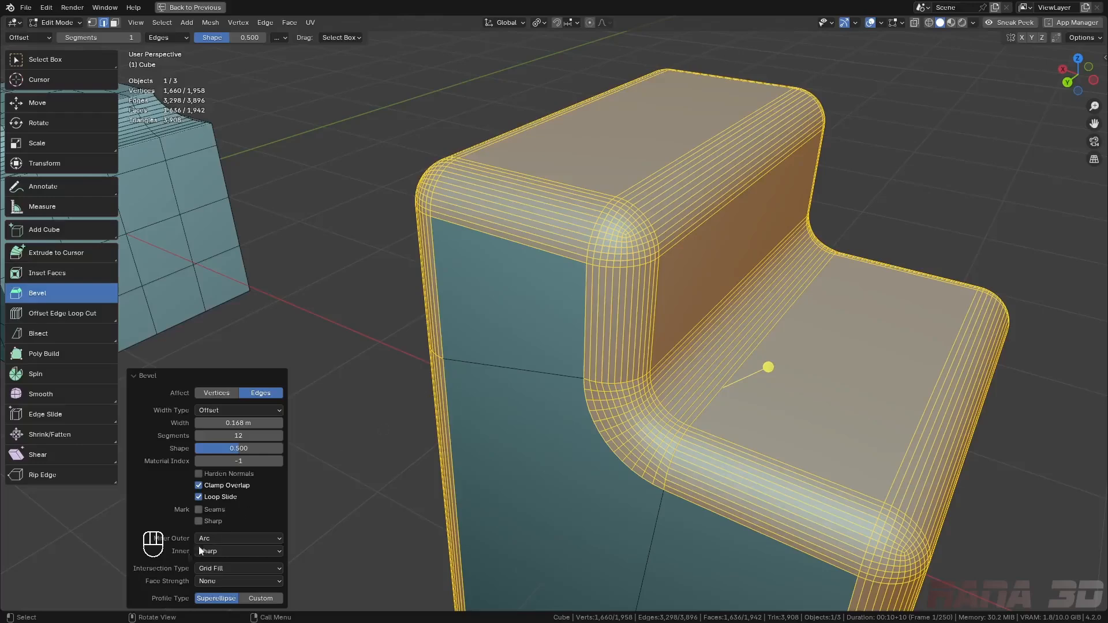
pyautogui.click(228, 566)
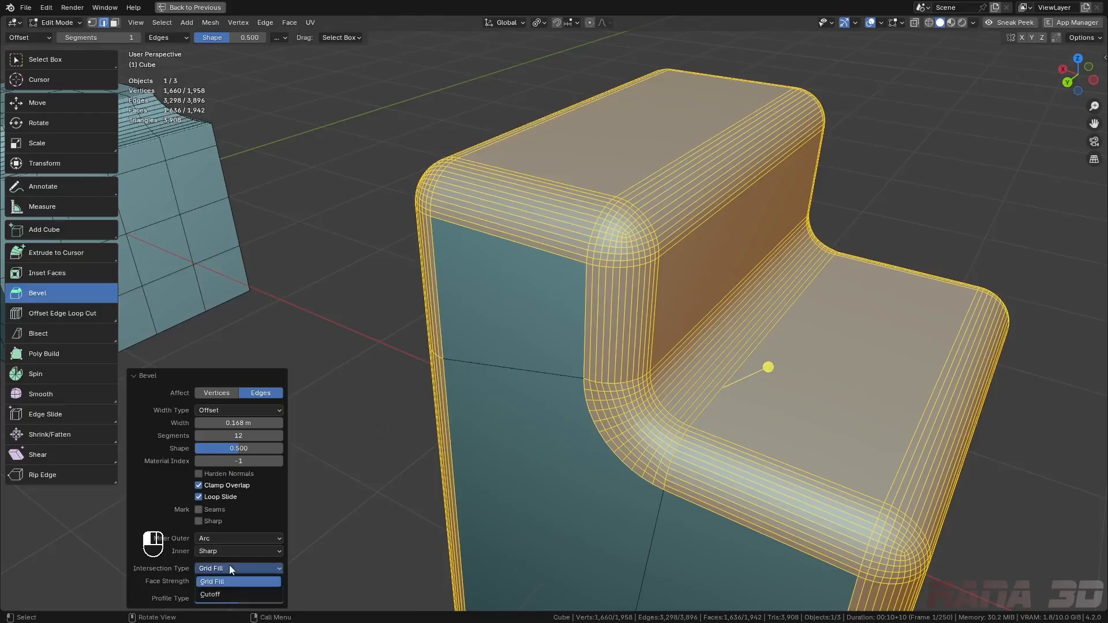
pyautogui.click(218, 595)
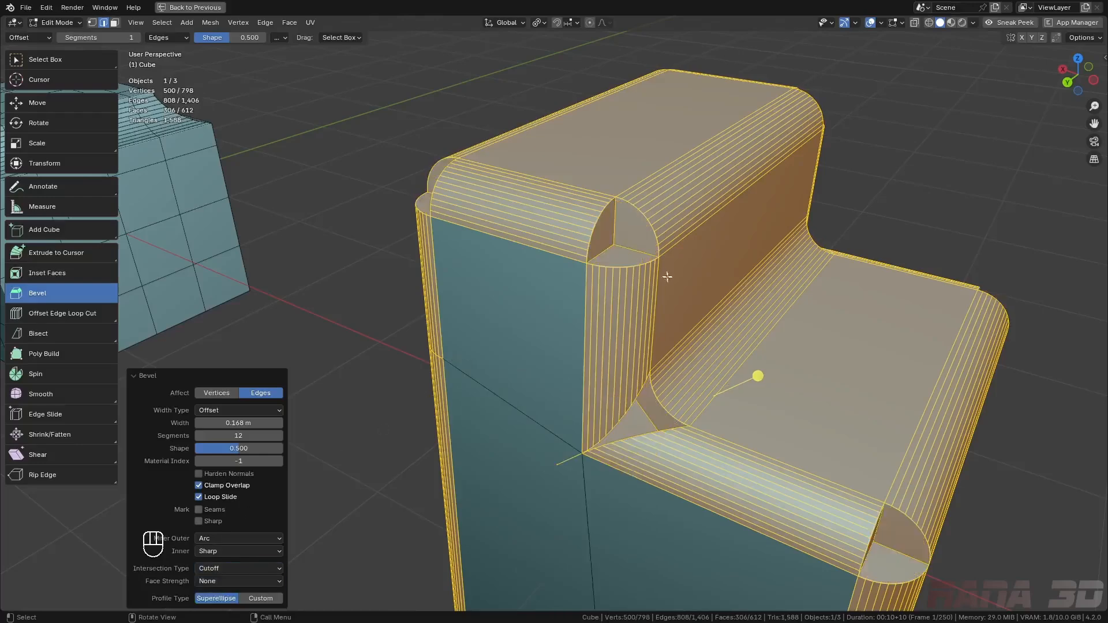
pyautogui.moveTo(668, 277); pyautogui.dragTo(658, 265, button='middle')
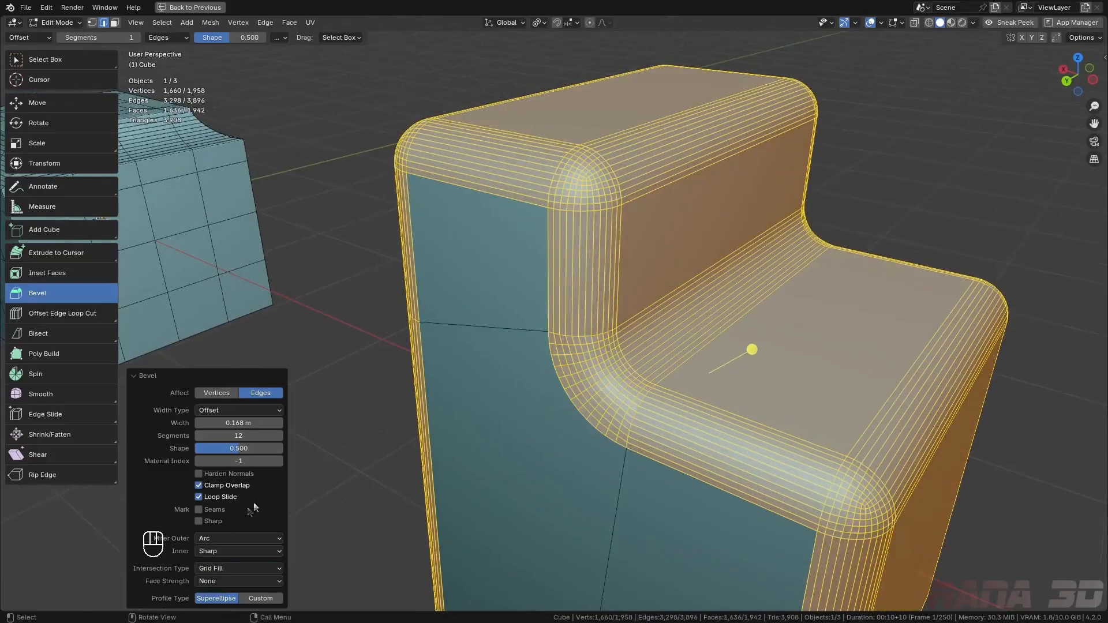
# - Raise the stepped block's bevel to 24 segments
pyautogui.click(280, 435)
pyautogui.click(279, 436)
pyautogui.click(279, 436)
pyautogui.click(280, 436)
pyautogui.click(279, 436)
pyautogui.click(279, 436)
pyautogui.click(279, 436)
pyautogui.click(279, 436)
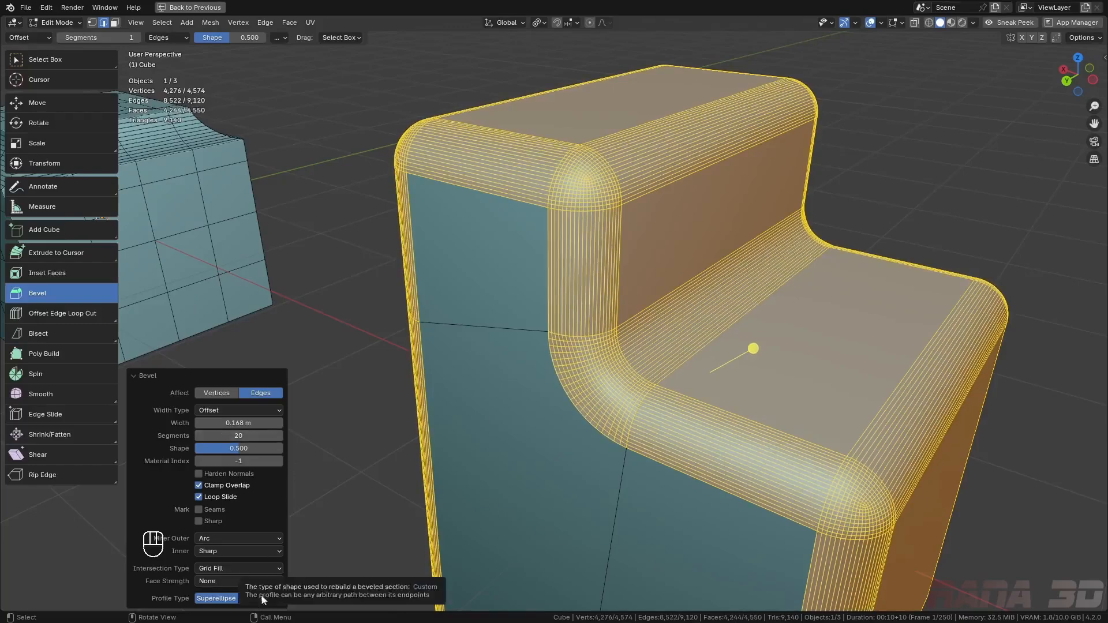
pyautogui.click(280, 436)
pyautogui.click(279, 436)
pyautogui.click(280, 436)
pyautogui.click(279, 436)
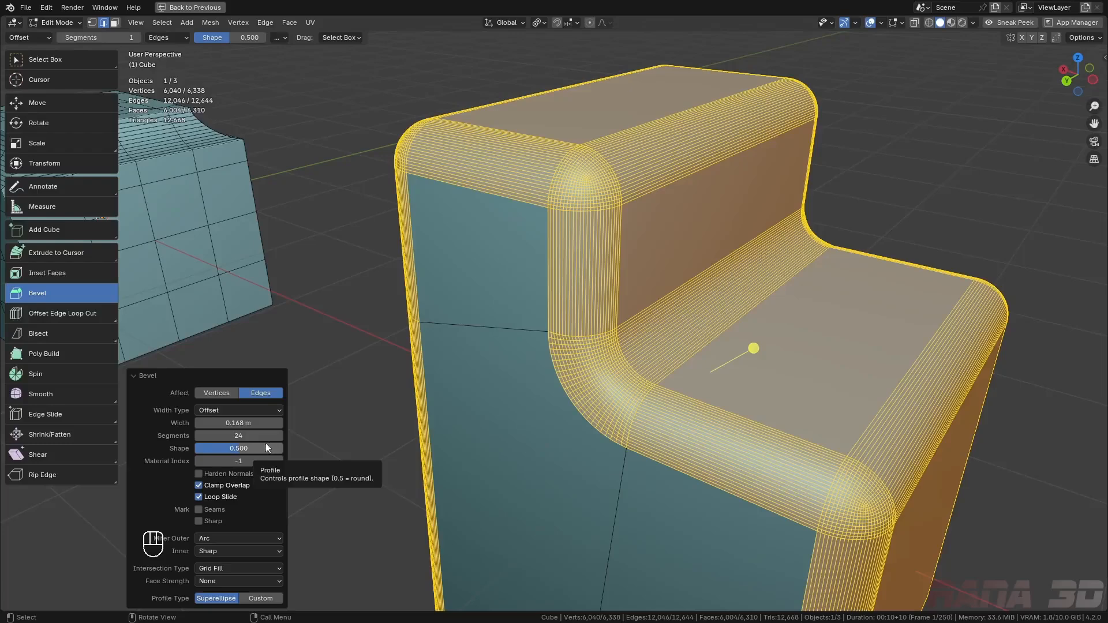
# - Switch the bevel's profile type to Custom and apply the Support Loops preset
pyautogui.click(260, 599)
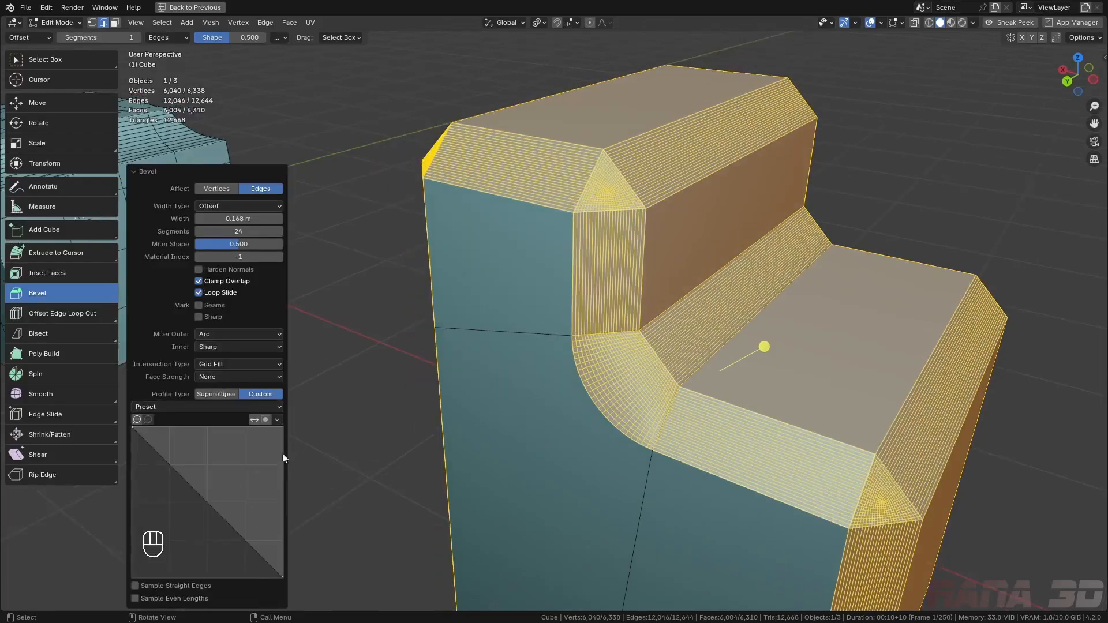
pyautogui.click(164, 407)
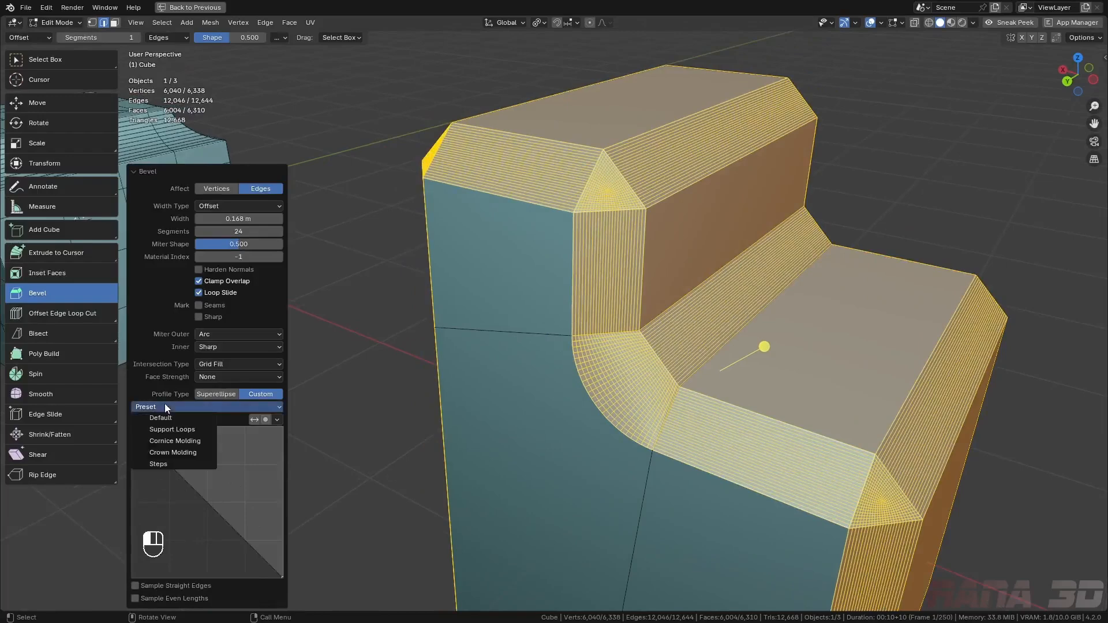
pyautogui.click(177, 424)
pyautogui.click(170, 407)
pyautogui.click(185, 430)
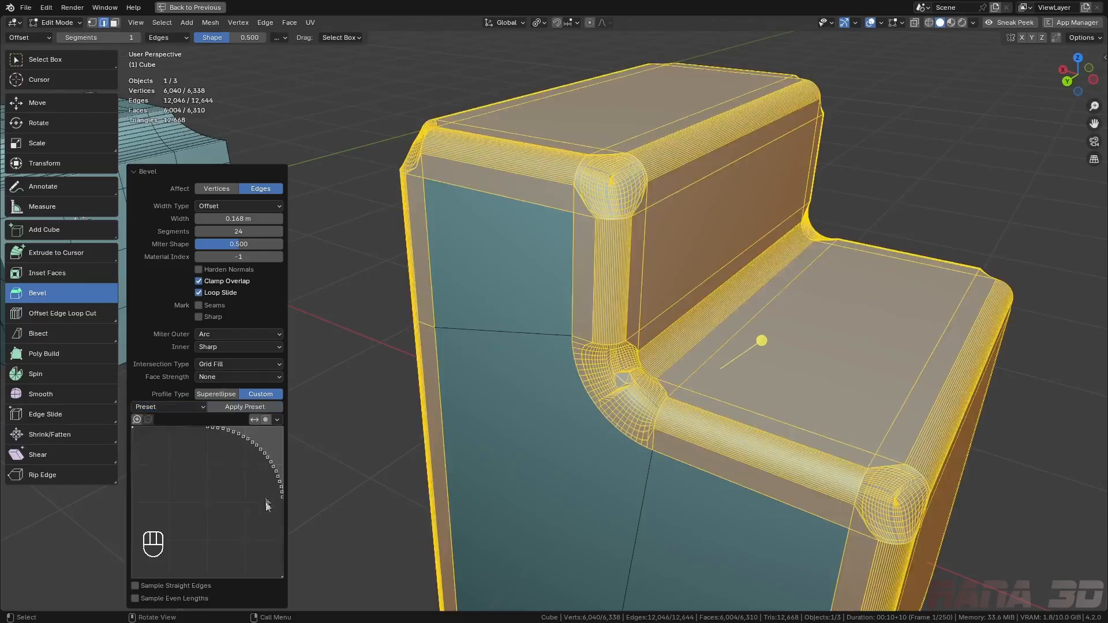
pyautogui.moveTo(618, 383); pyautogui.dragTo(705, 395, button='middle')
pyautogui.scroll(3, 810, 219)
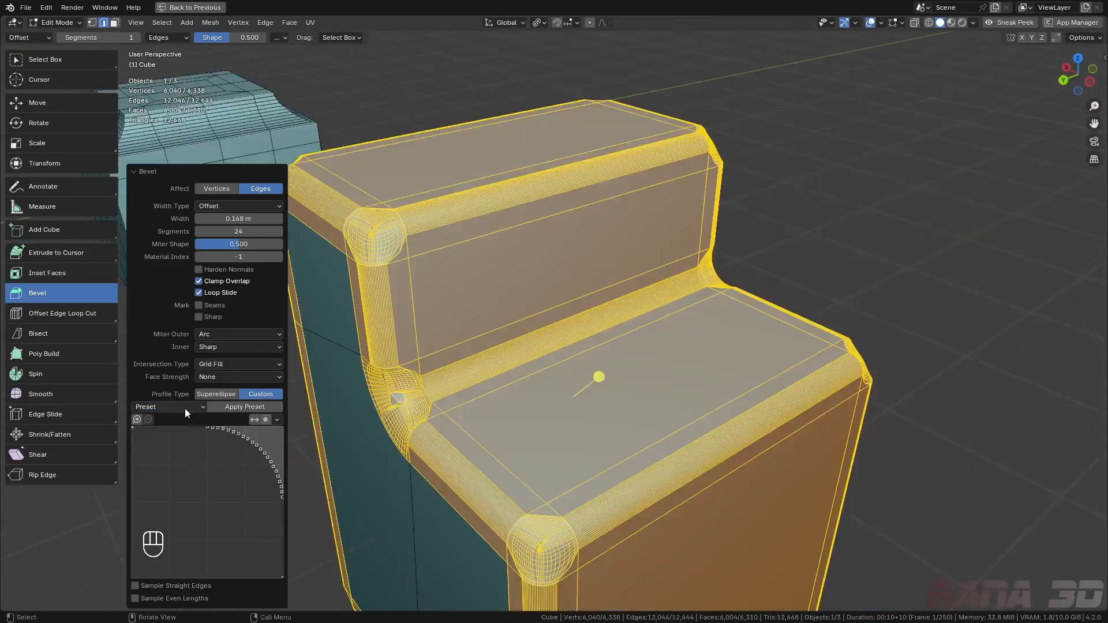
# - Apply the Crown Molding preset to the custom bevel profile and inspect the block's corner up close
pyautogui.click(186, 408)
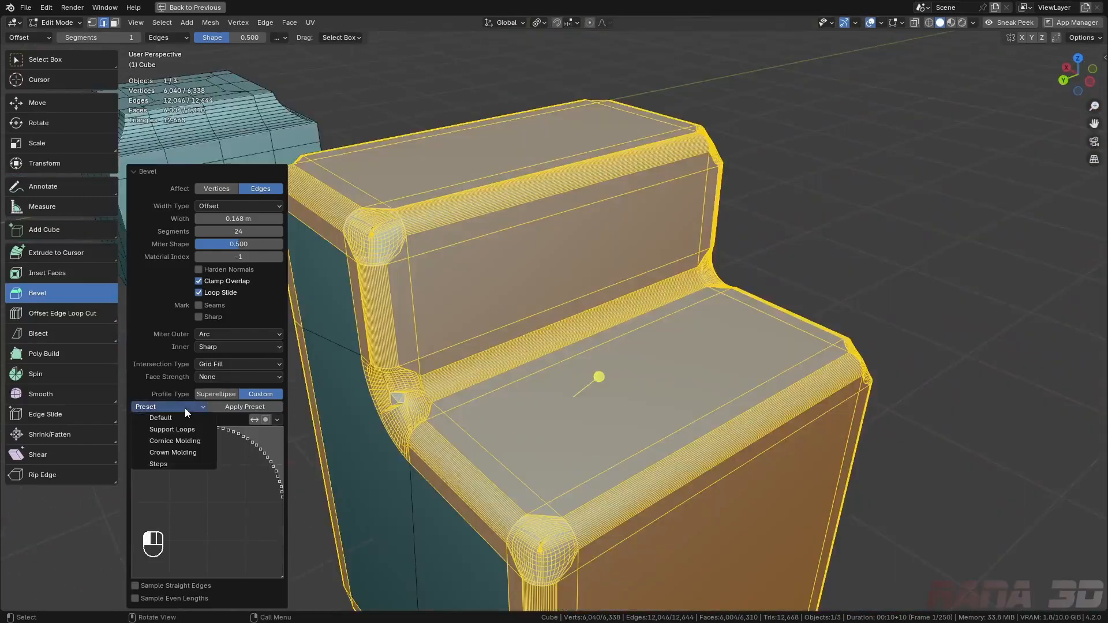
pyautogui.click(176, 452)
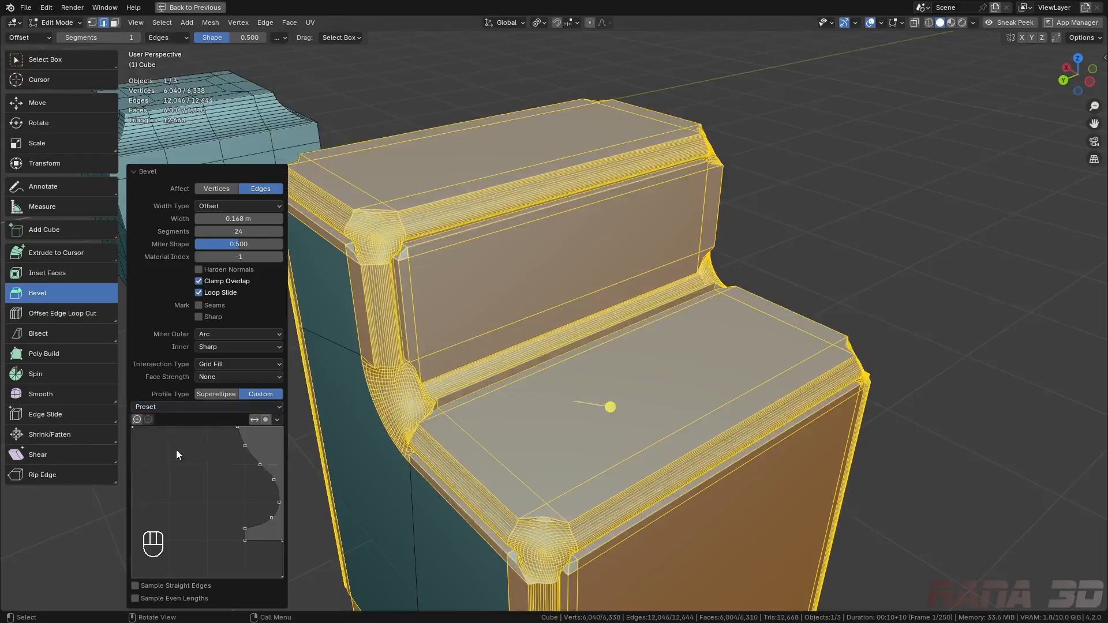
pyautogui.moveTo(577, 347); pyautogui.dragTo(601, 352, button='middle')
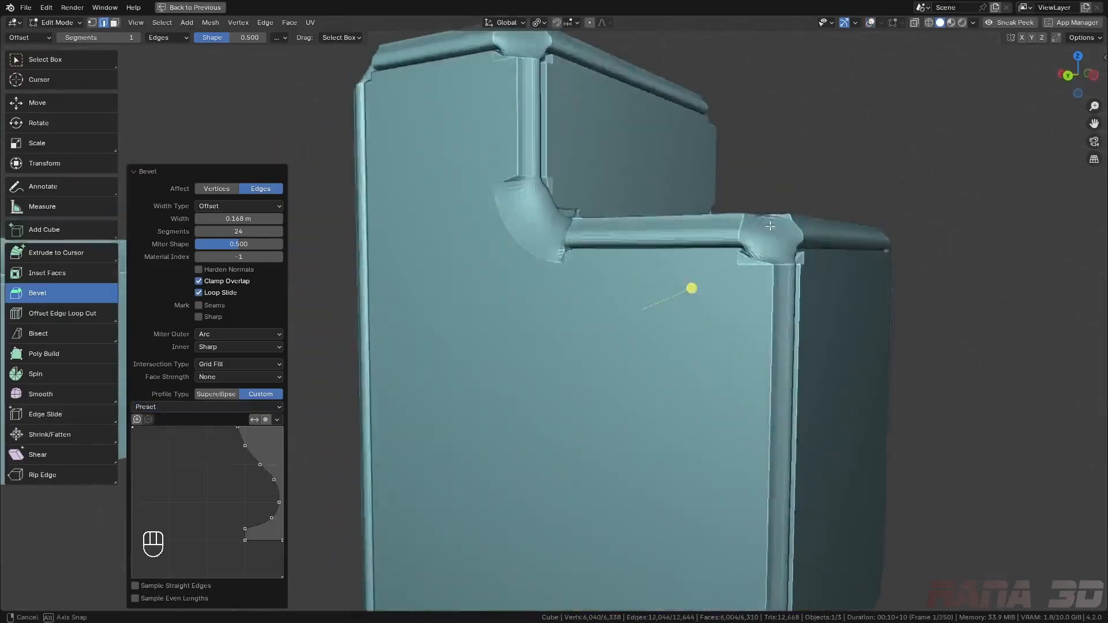
pyautogui.moveTo(796, 242)
pyautogui.keyDown('shift'); pyautogui.mouseDown(button='middle')
pyautogui.moveTo(856, 238)
pyautogui.moveTo(808, 236)
pyautogui.mouseUp(button='middle'); pyautogui.keyUp('shift')
pyautogui.keyDown('ctrl'); pyautogui.moveTo(808, 236); pyautogui.dragTo(708, 236, button='middle'); pyautogui.keyUp('ctrl')
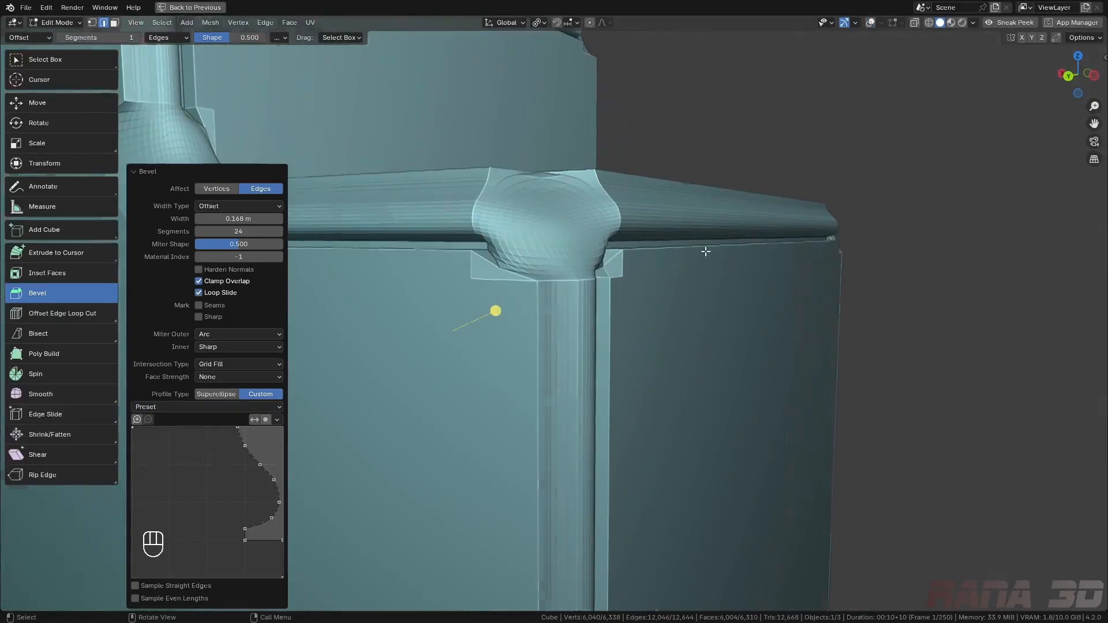
# - Undo the stepped block's bevel and the last edge loop selection
pyautogui.scroll(-6, 705, 252)
pyautogui.hotkey('ctrl', 'z')
pyautogui.moveTo(705, 252); pyautogui.dragTo(718, 275, button='middle')
pyautogui.hotkey('ctrl', 'z')
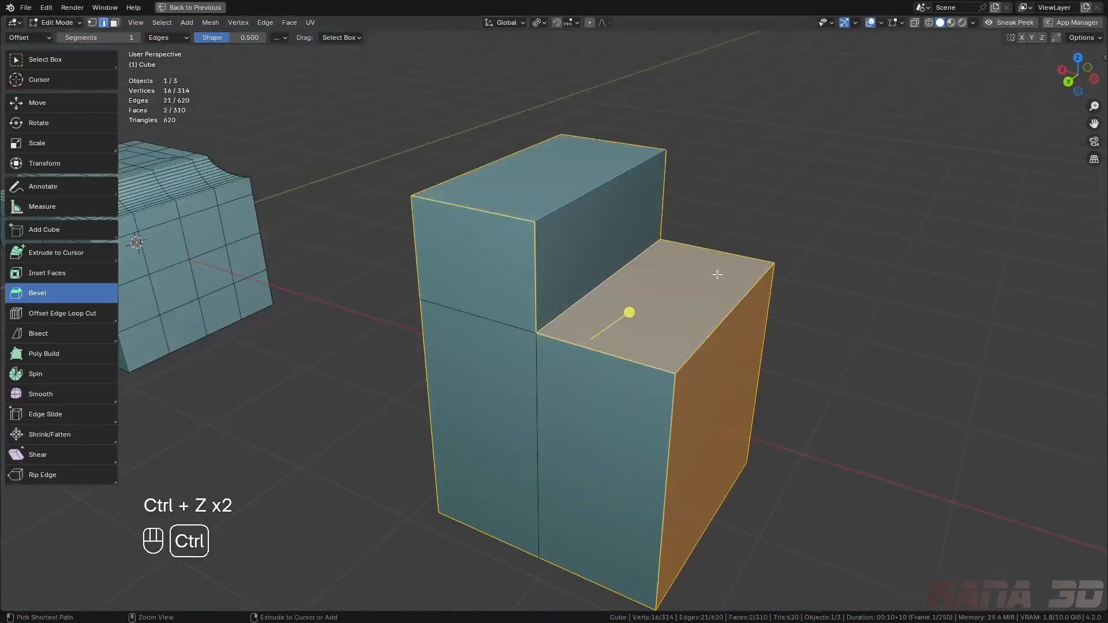
# - Bevel the outer top edge of the block's lower step by about 0.582 m with 38 segments
pyautogui.press('2')
pyautogui.click(720, 326)
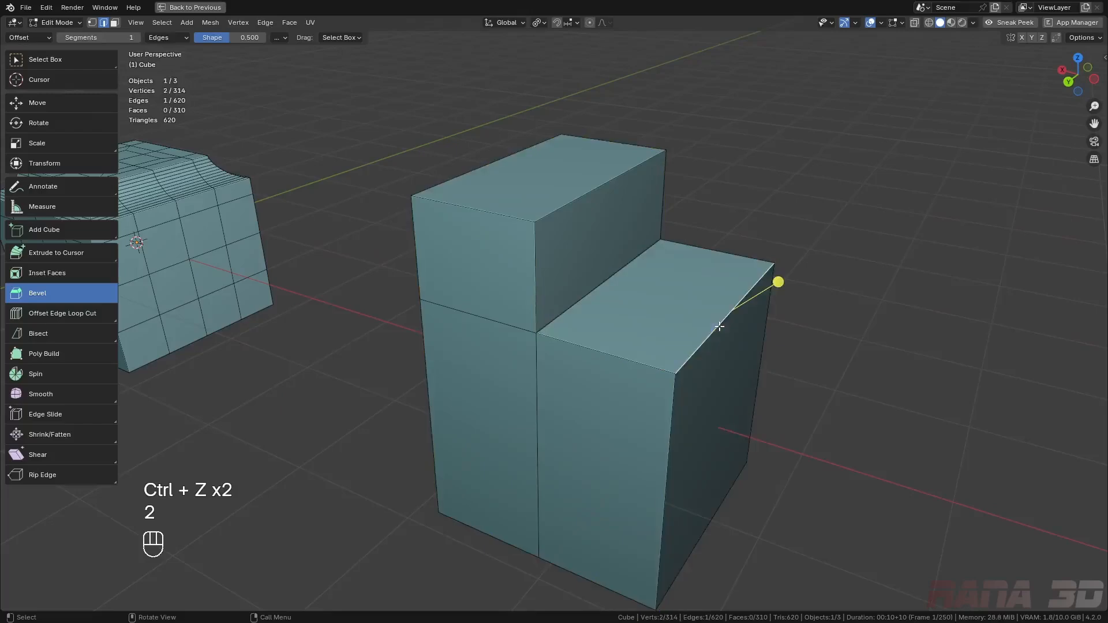
pyautogui.hotkey('ctrl', 'b')
pyautogui.click(796, 366)
pyautogui.scroll(8, 645, 330)
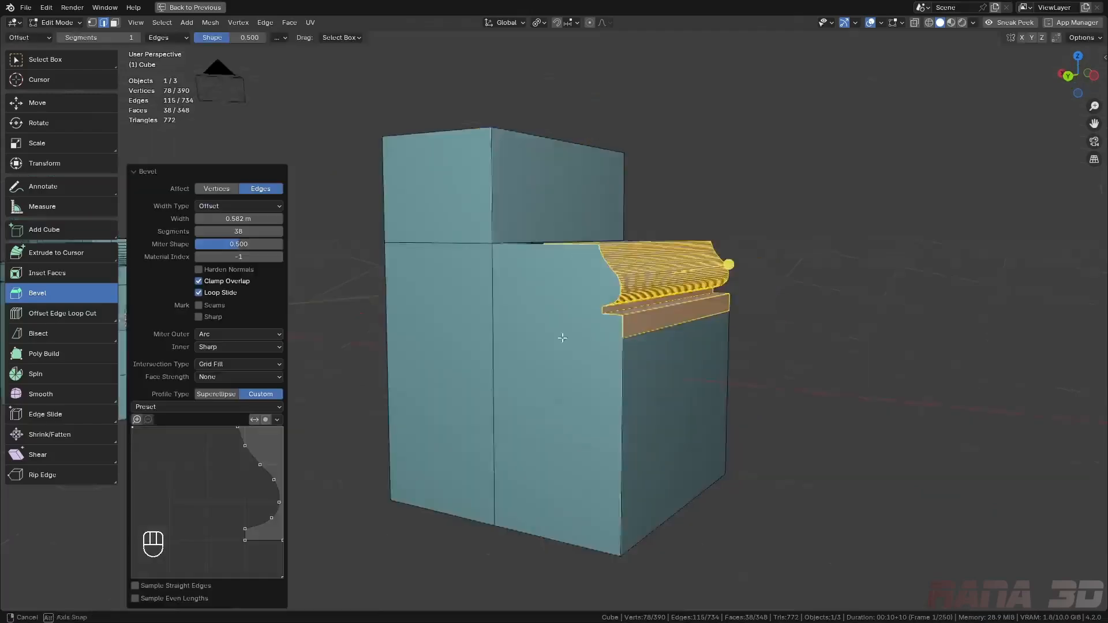
pyautogui.moveTo(645, 330); pyautogui.dragTo(695, 372, button='middle')
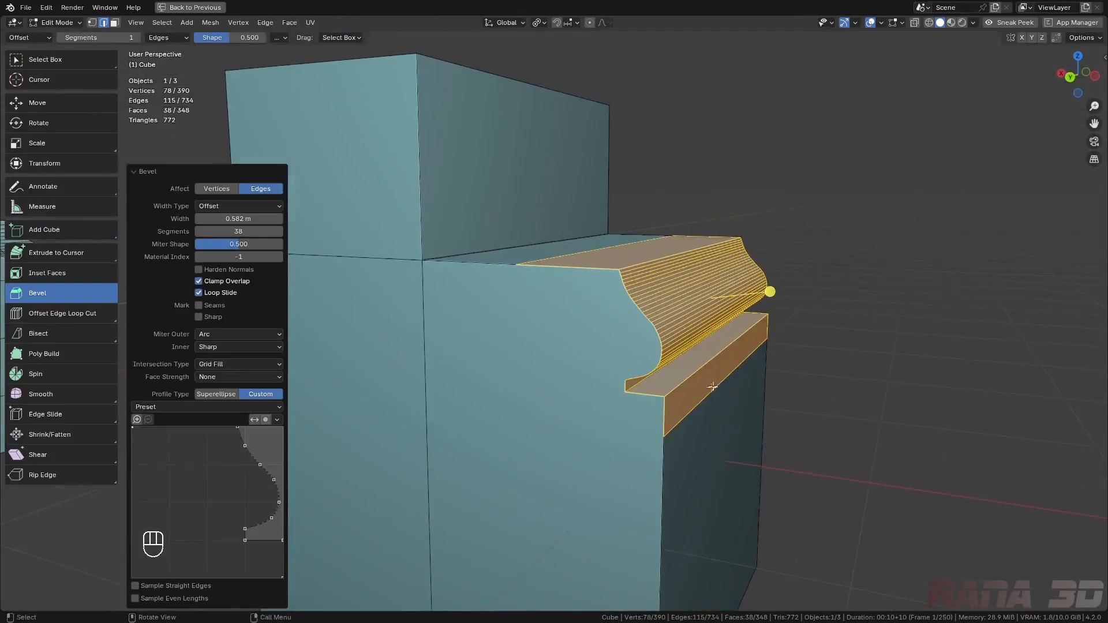
# - Apply the Steps preset to the edge bevel's custom profile
pyautogui.moveTo(196, 407); pyautogui.dragTo(175, 464)
pyautogui.moveTo(572, 389); pyautogui.dragTo(724, 419, button='middle')
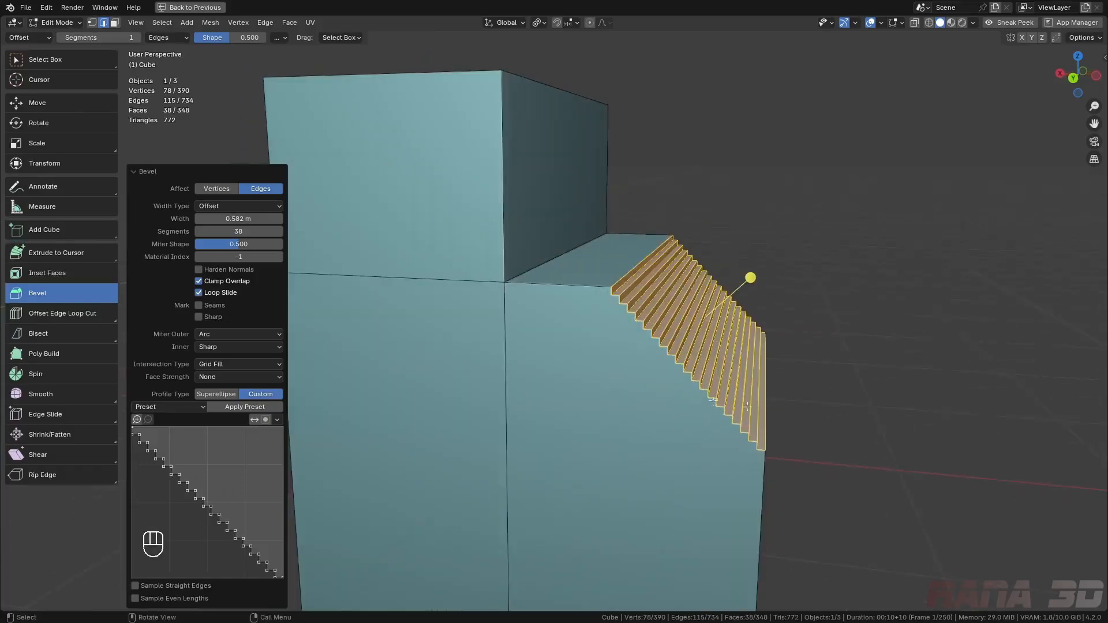
# - Set the edge bevel's custom profile to the Default preset and collapse the Bevel settings
pyautogui.click(176, 407)
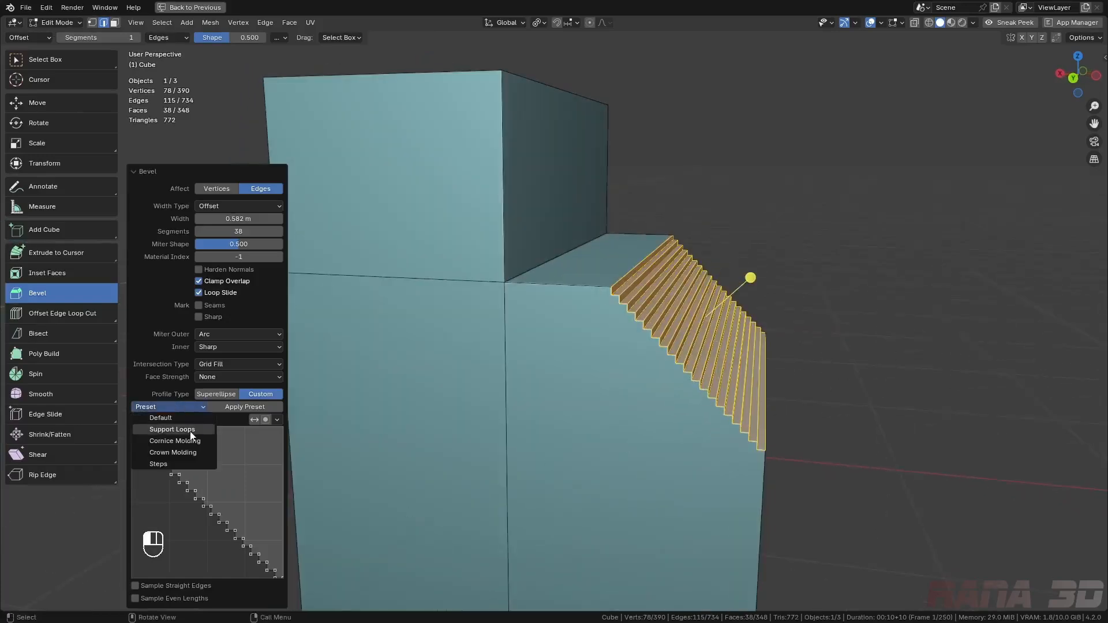
pyautogui.click(174, 418)
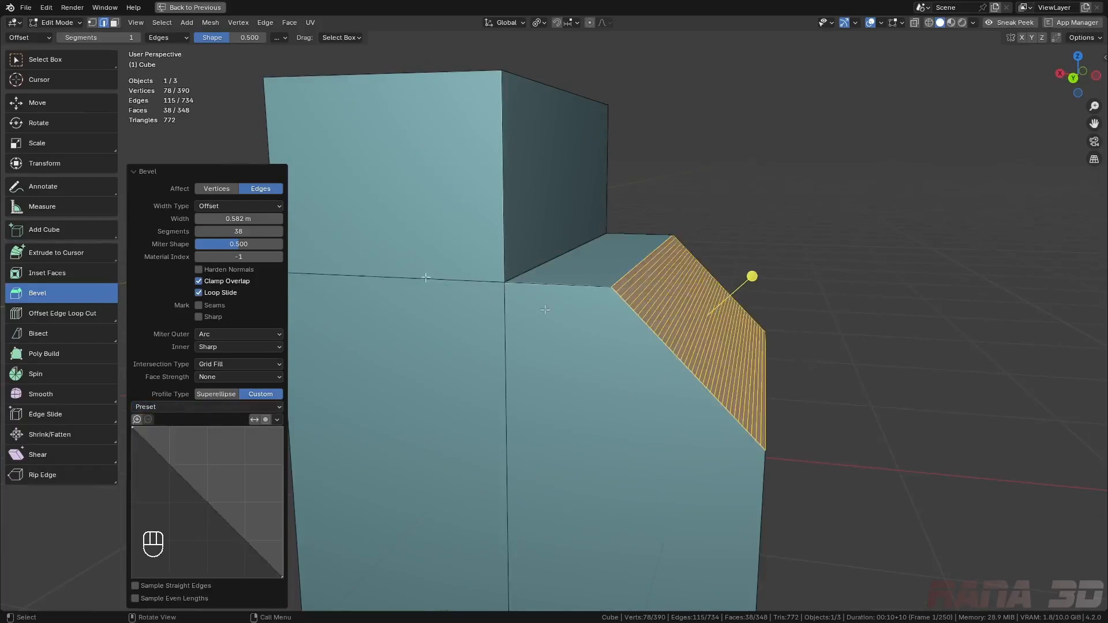
pyautogui.click(146, 172)
pyautogui.scroll(-6, 722, 315)
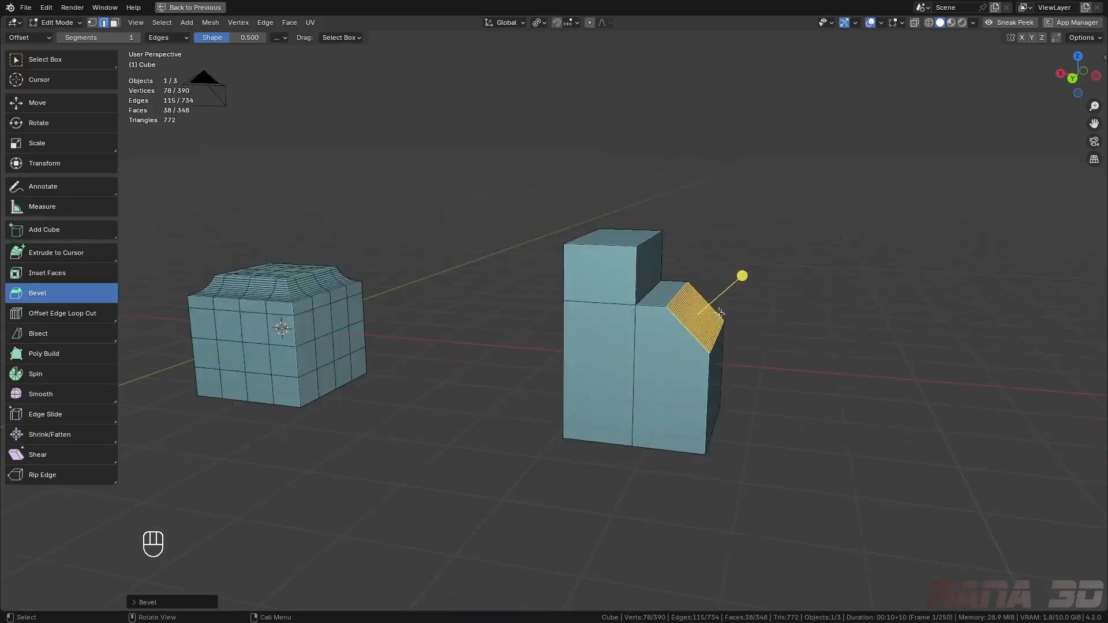
pyautogui.moveTo(438, 324); pyautogui.dragTo(727, 304, button='middle')
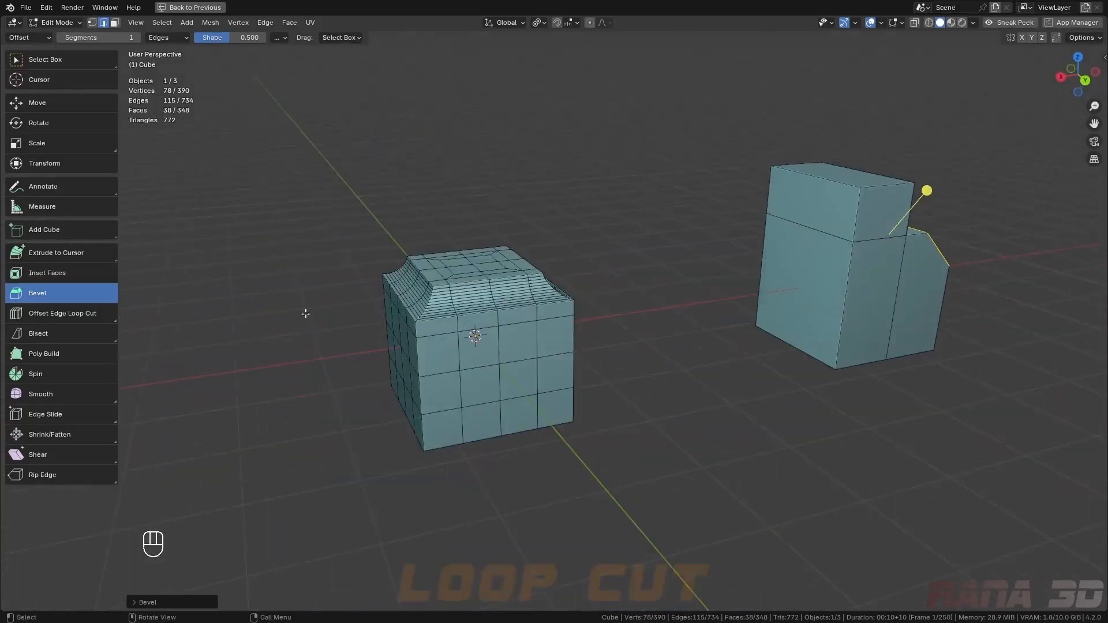
# - Add two vertical loop cuts and one horizontal loop cut to the stepped block with the Loop Cut tool
pyautogui.keyDown('shift'); pyautogui.moveTo(822, 363); pyautogui.dragTo(817, 363, button='middle'); pyautogui.keyUp('shift')
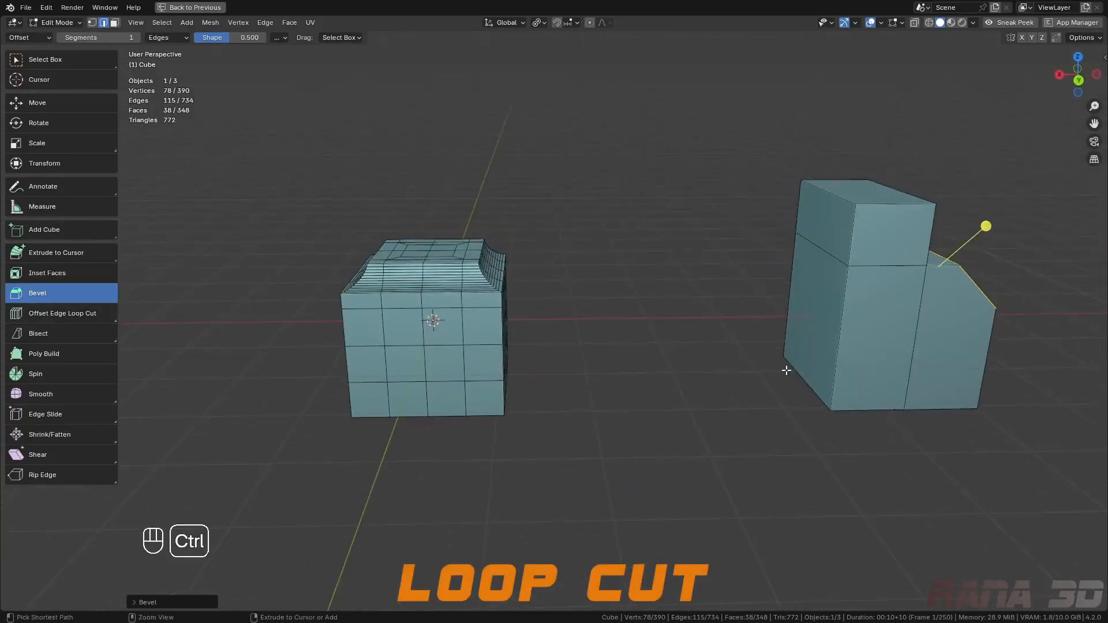
pyautogui.hotkey('ctrl', 'r')
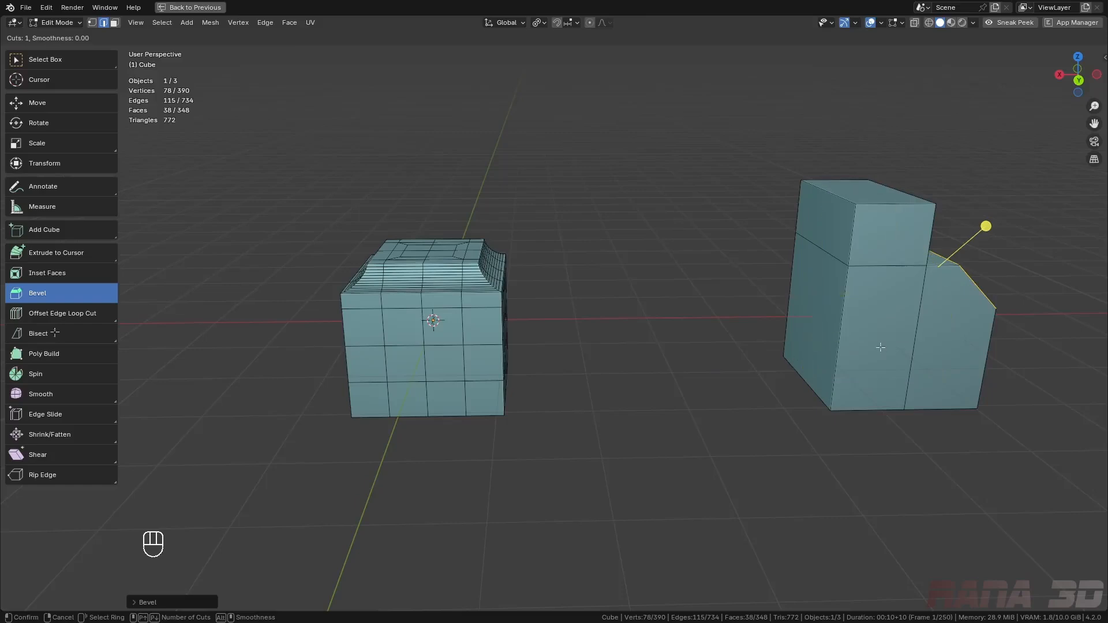
pyautogui.moveTo(42, 313); pyautogui.dragTo(68, 341)
pyautogui.click(863, 350)
pyautogui.moveTo(863, 350); pyautogui.dragTo(906, 366, button='middle')
pyautogui.click(838, 230)
pyautogui.moveTo(838, 231); pyautogui.dragTo(786, 232, button='middle')
# - Add a loop cut around the stepped block's upper part, set to 8 cuts with smoothness -0.600
pyautogui.click(850, 233)
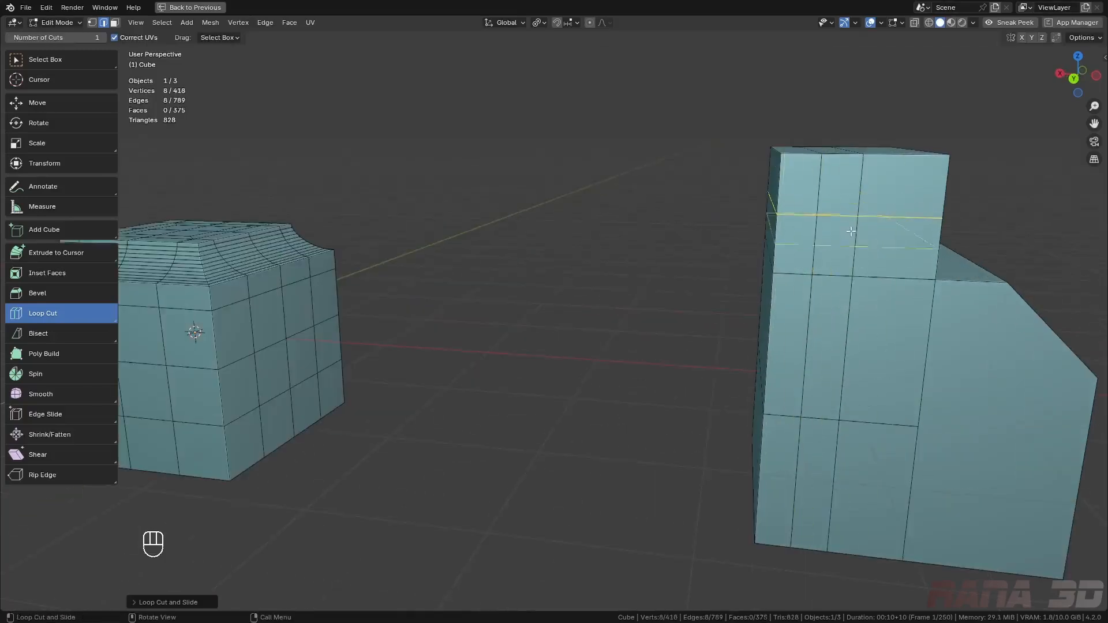
pyautogui.click(161, 602)
pyautogui.moveTo(264, 496)
pyautogui.mouseDown()
pyautogui.moveTo(301, 497)
pyautogui.moveTo(249, 510)
pyautogui.mouseUp()
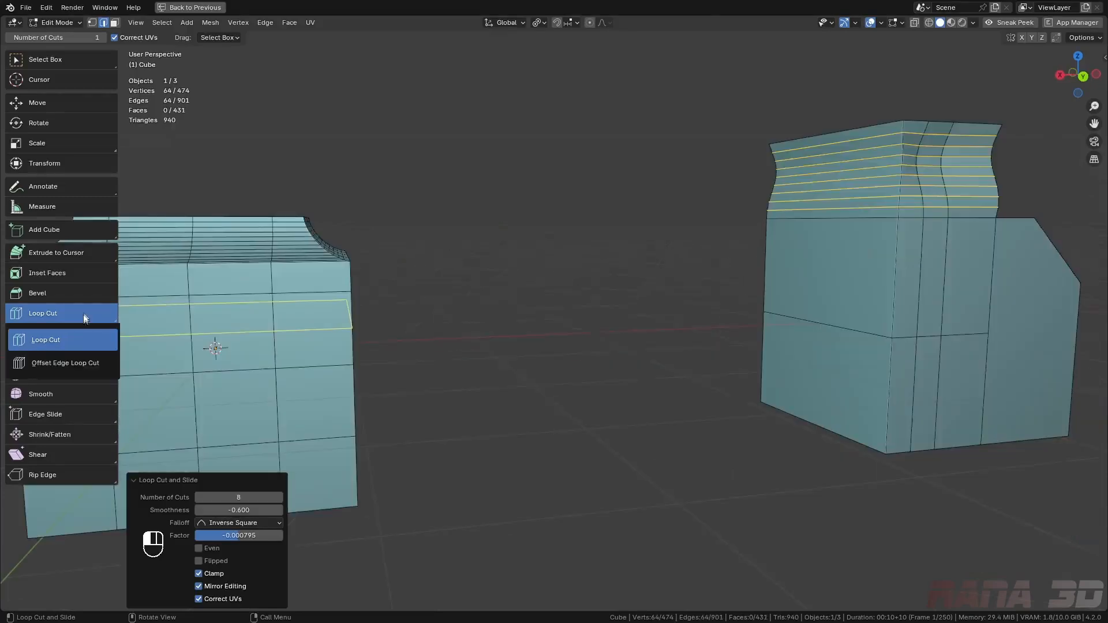
# - Use Offset Edge Loop Cut to flank the lower horizontal loop with factor 0.364 and a vertical loop with factor 0.431
pyautogui.click(90, 366)
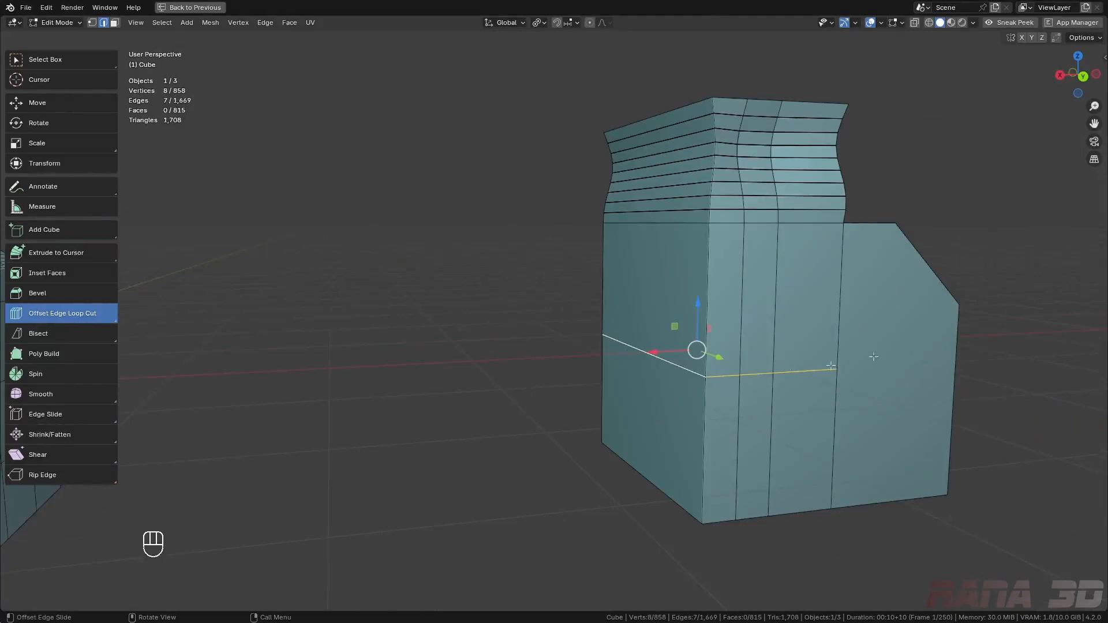
pyautogui.moveTo(783, 356); pyautogui.dragTo(791, 385)
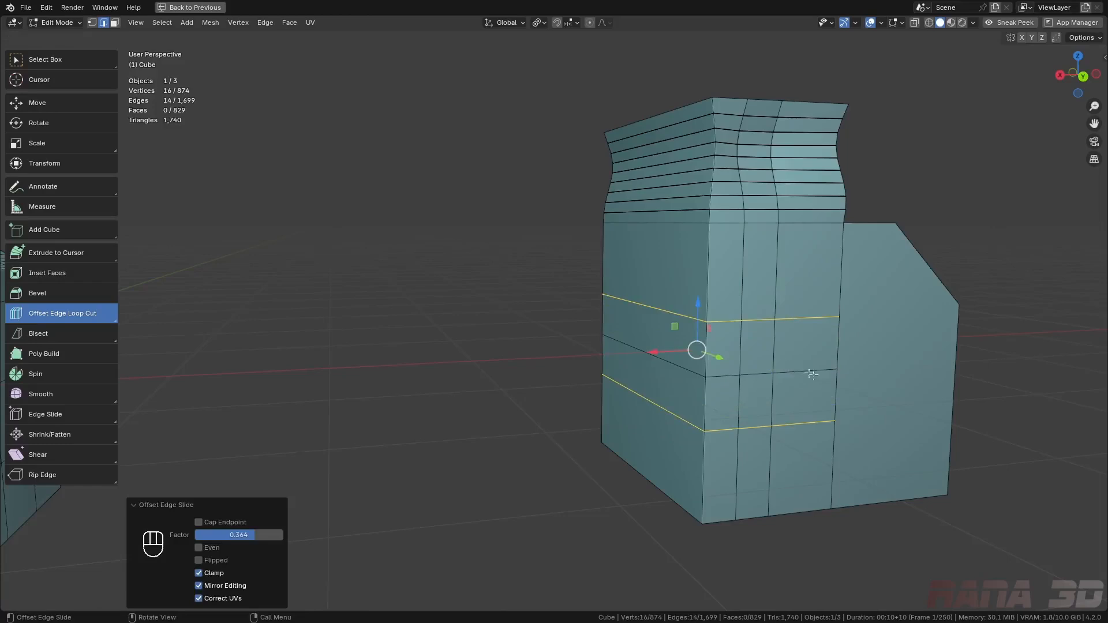
pyautogui.keyDown('alt'); pyautogui.click(725, 315); pyautogui.keyUp('alt')
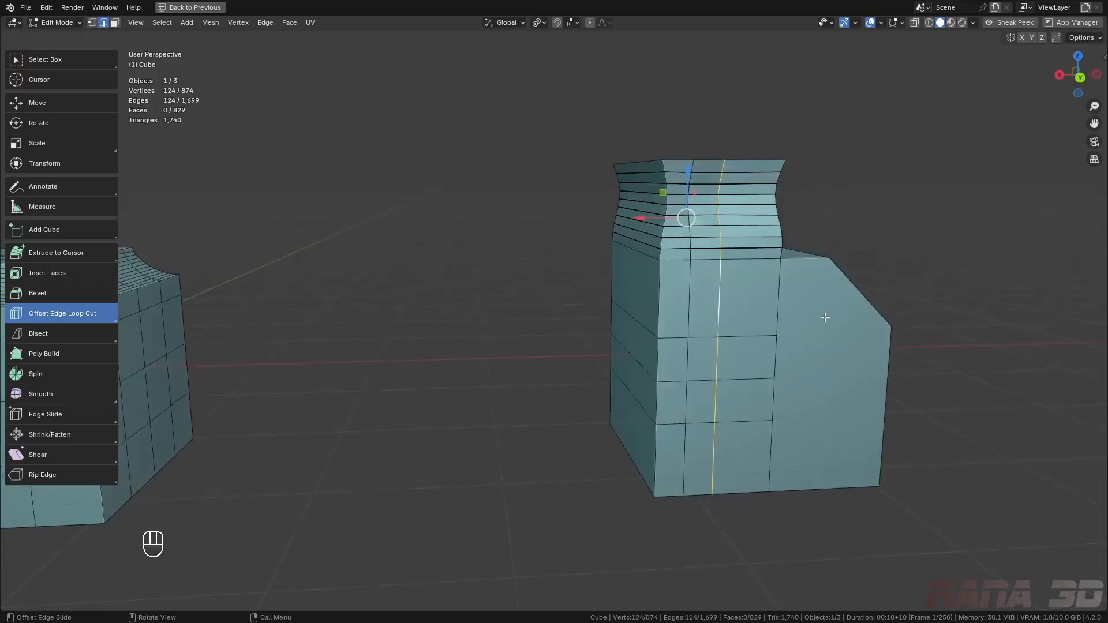
pyautogui.moveTo(826, 317)
pyautogui.mouseDown()
pyautogui.moveTo(816, 321)
pyautogui.moveTo(829, 321)
pyautogui.mouseUp()
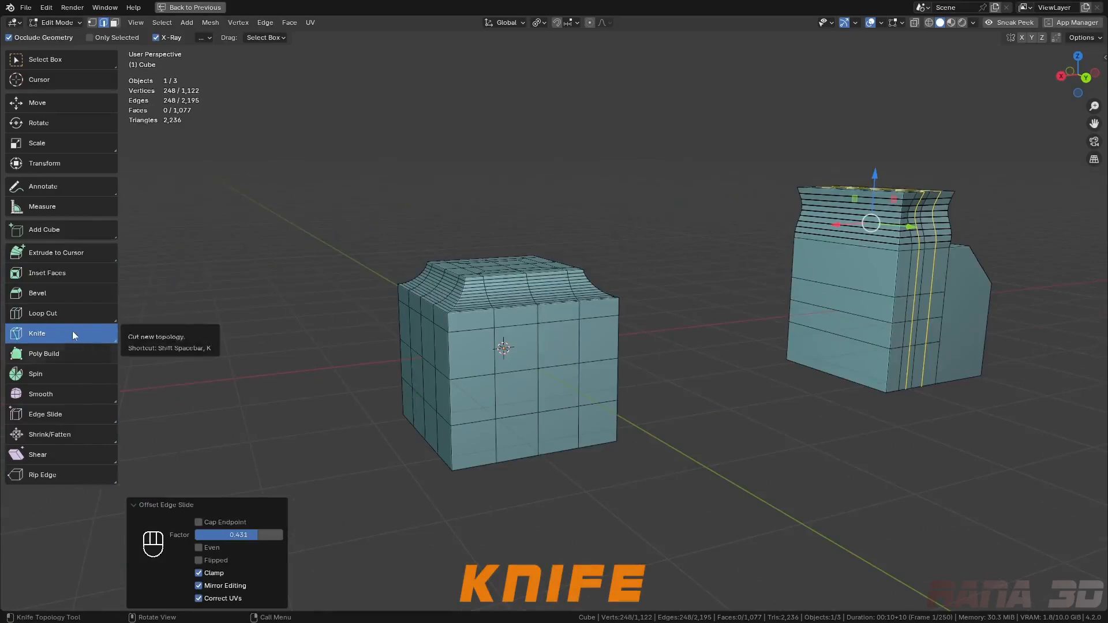
# - Switch to vertex selection and trace a closed diamond Knife cut through four vertices on the bevelled cube's side
pyautogui.moveTo(518, 370); pyautogui.dragTo(495, 346, button='middle')
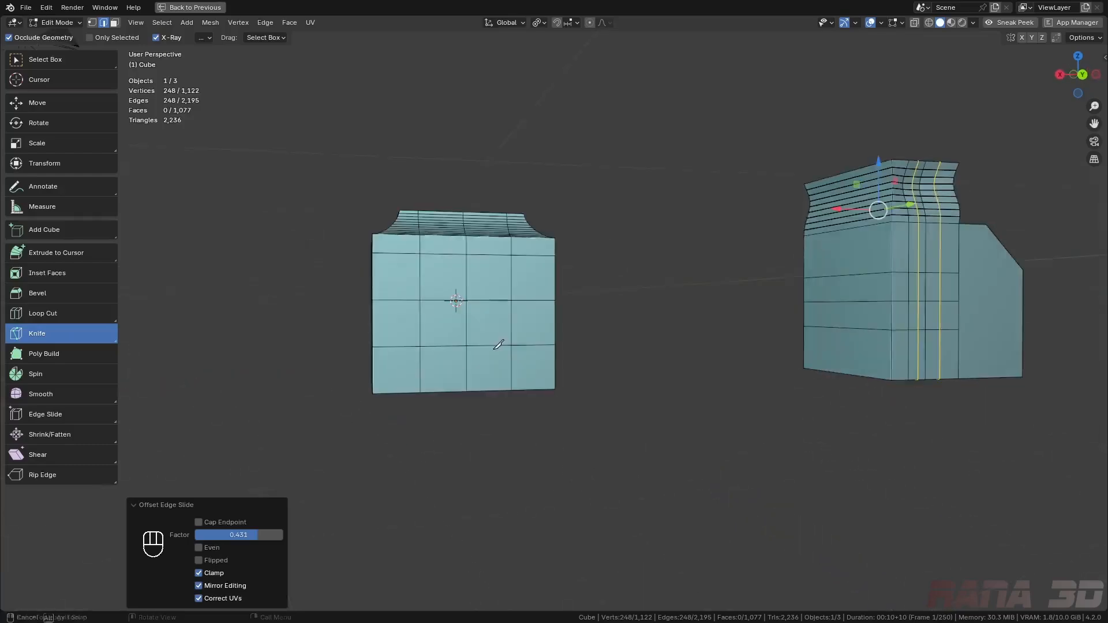
pyautogui.moveTo(441, 272)
pyautogui.mouseDown(button='middle')
pyautogui.moveTo(459, 294)
pyautogui.moveTo(436, 270)
pyautogui.mouseUp(button='middle')
pyautogui.scroll(2, 353, 243)
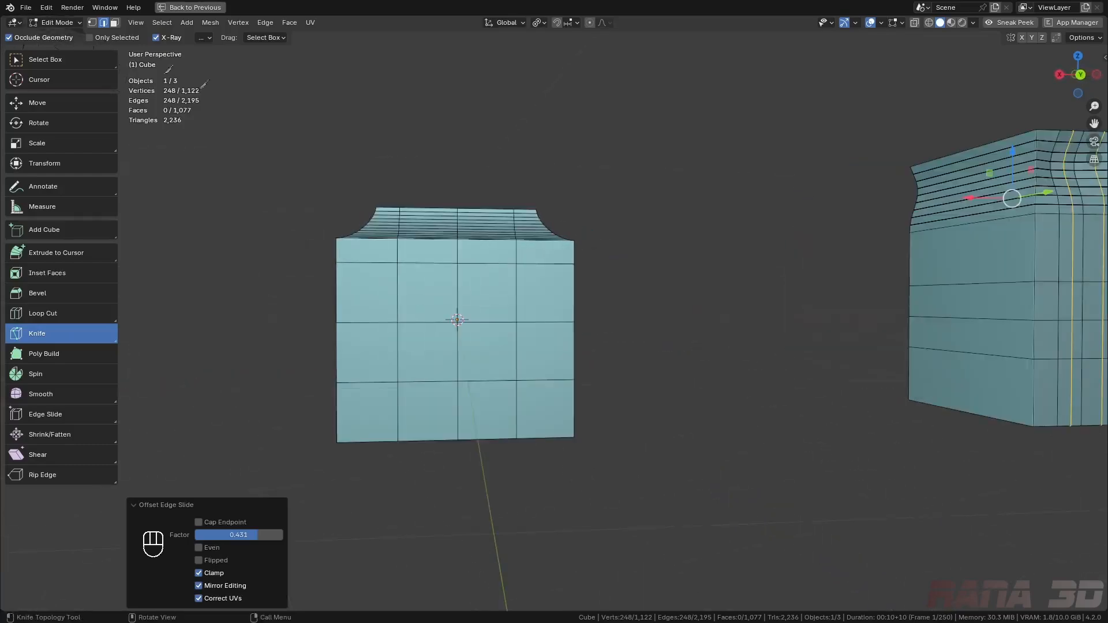
pyautogui.click(93, 22)
pyautogui.moveTo(404, 300); pyautogui.dragTo(460, 324, button='middle')
pyautogui.moveTo(539, 355); pyautogui.dragTo(506, 351, button='middle')
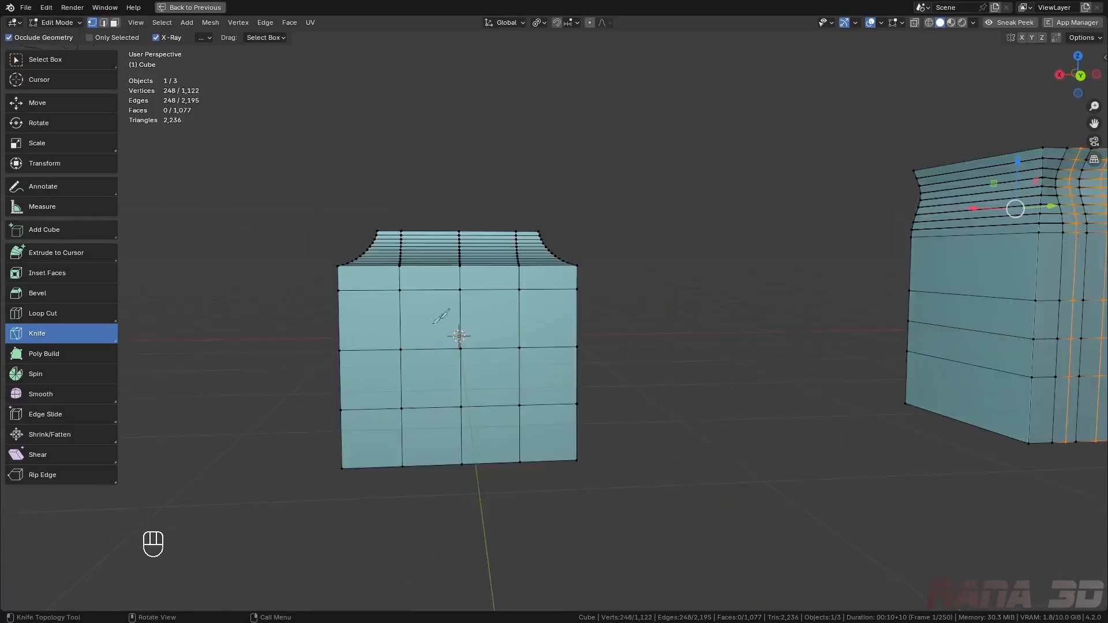
pyautogui.scroll(2, 430, 325)
pyautogui.click(543, 282)
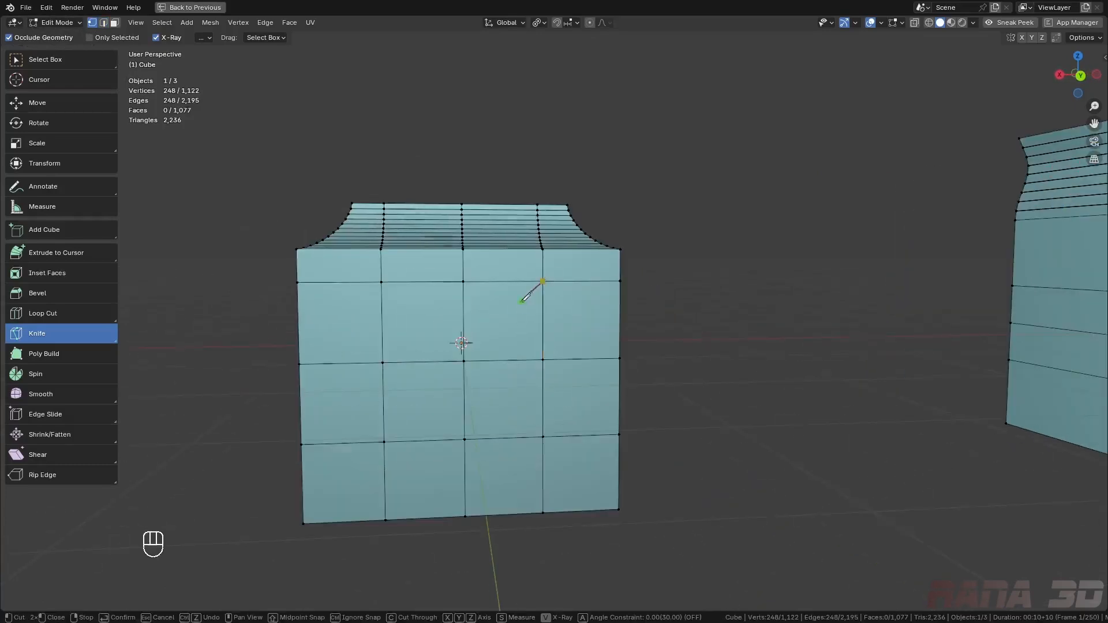
pyautogui.click(465, 359)
pyautogui.moveTo(571, 267); pyautogui.dragTo(593, 360, button='middle')
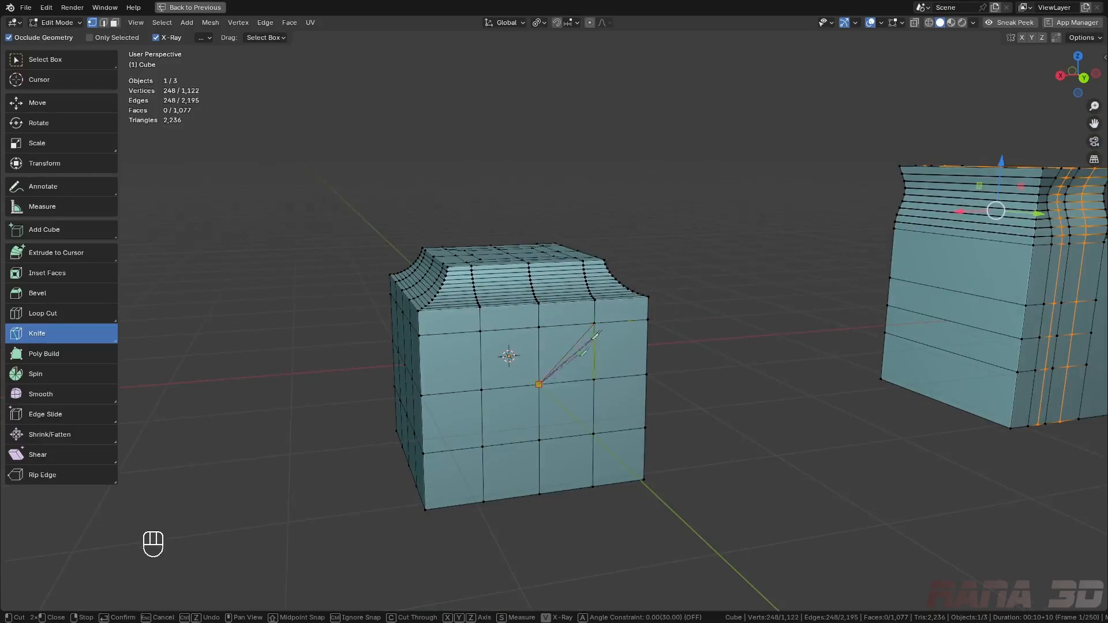
pyautogui.click(593, 434)
pyautogui.click(645, 375)
pyautogui.click(595, 324)
pyautogui.moveTo(579, 340); pyautogui.dragTo(562, 323, button='middle')
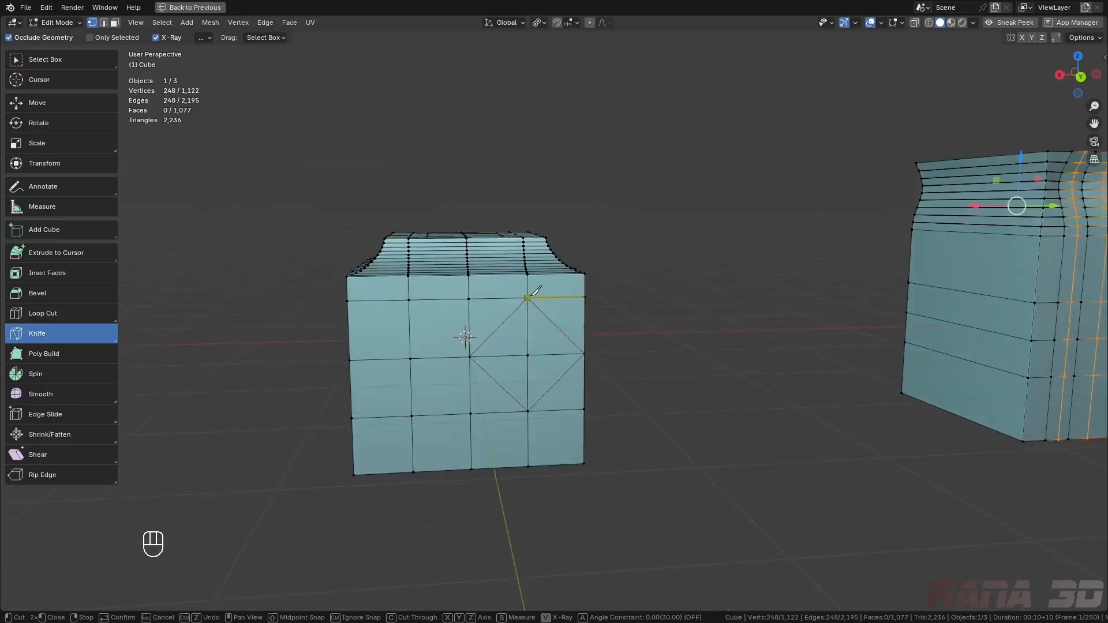
# - Trace an open zigzag Knife path from the upper loop to the bottom edge of the same side, apply the cuts and deselect everything
pyautogui.moveTo(443, 318); pyautogui.dragTo(481, 316, button='middle')
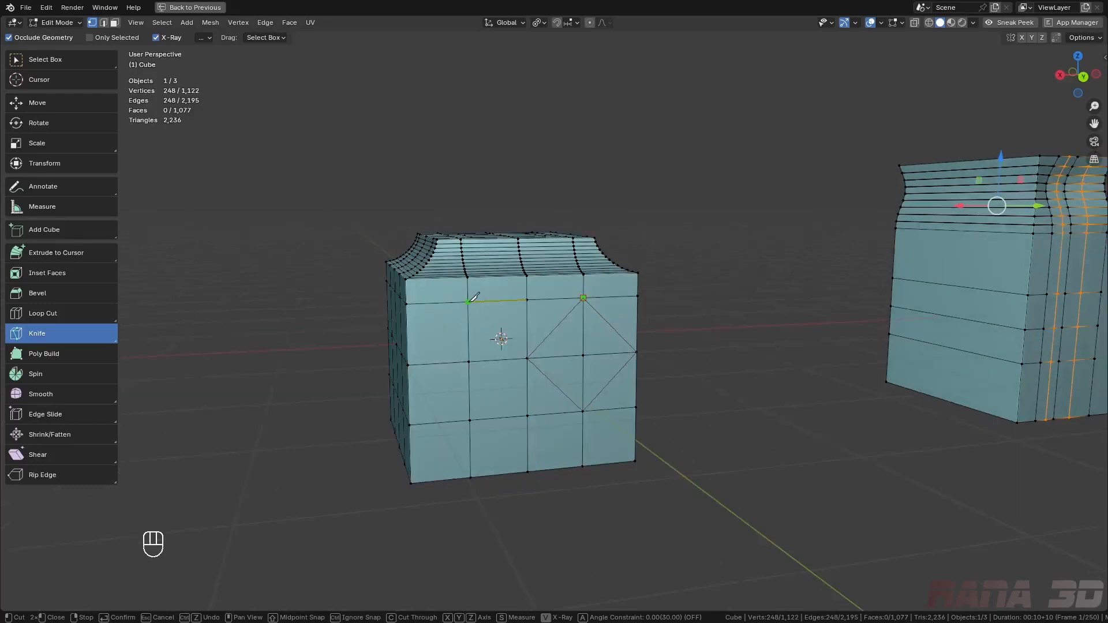
pyautogui.click(467, 301)
pyautogui.click(431, 364)
pyautogui.click(469, 389)
pyautogui.click(527, 386)
pyautogui.click(501, 418)
pyautogui.click(498, 475)
pyautogui.press('Return')
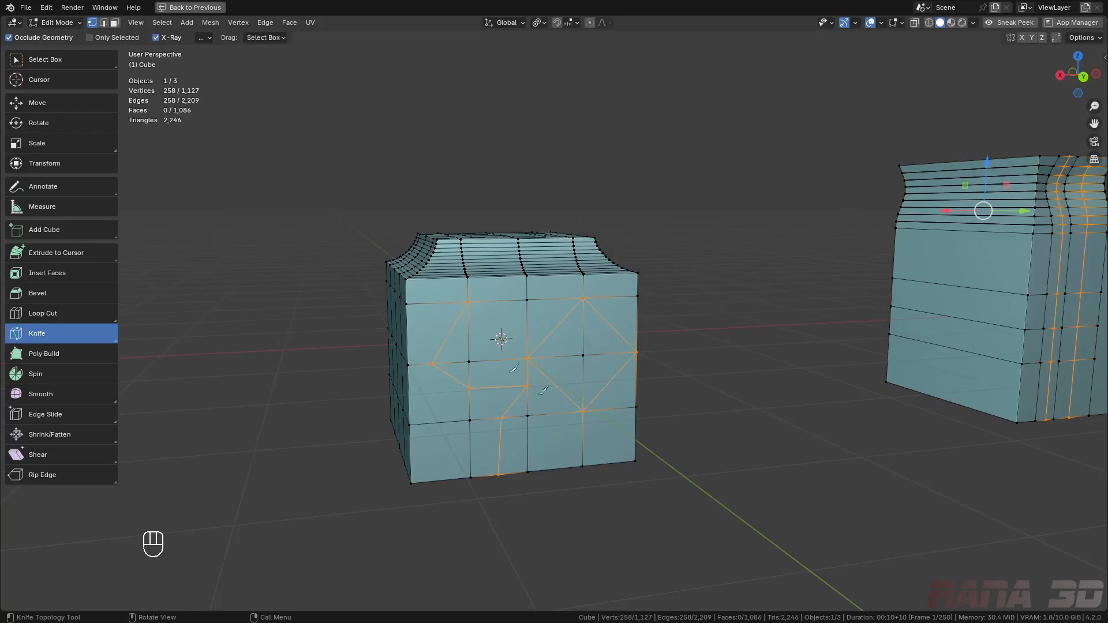
pyautogui.press('a')
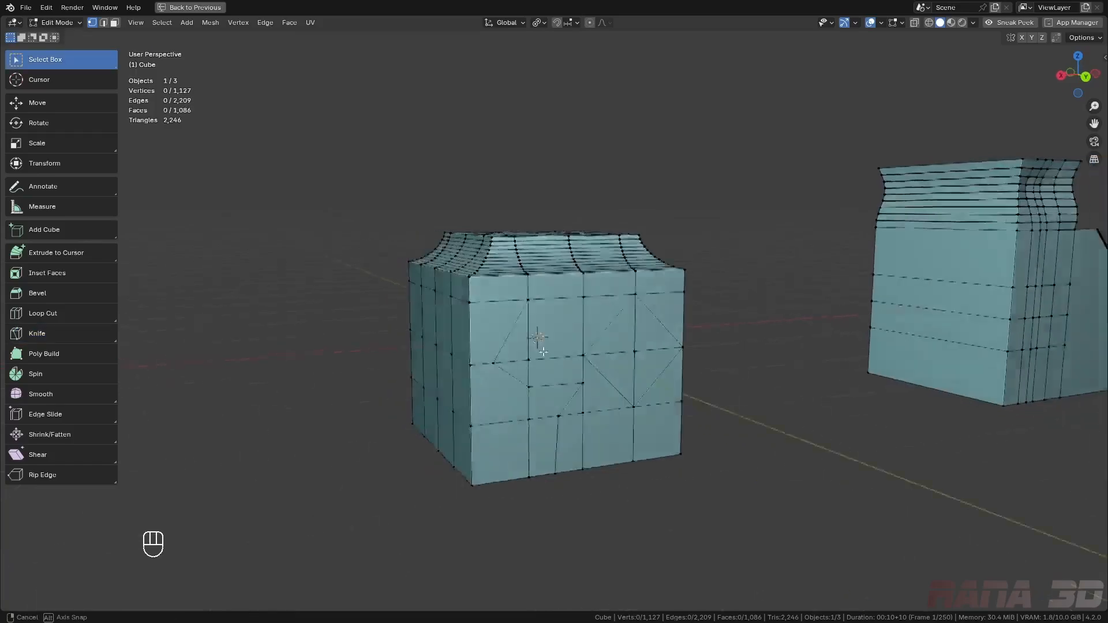
# - Try an angle-constrained Knife cut from an upper grid vertex on another side of the bevelled cube, and cancel it
pyautogui.moveTo(577, 358); pyautogui.dragTo(677, 307, button='middle')
pyautogui.press('k')
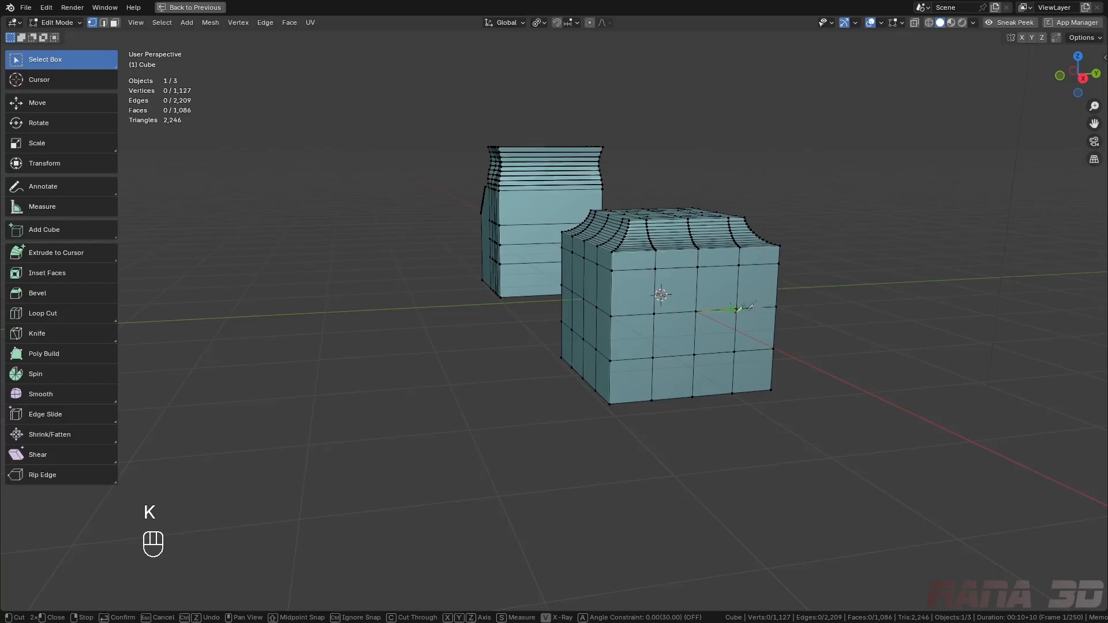
pyautogui.moveTo(745, 309); pyautogui.dragTo(750, 272, button='middle')
pyautogui.scroll(3, 752, 267)
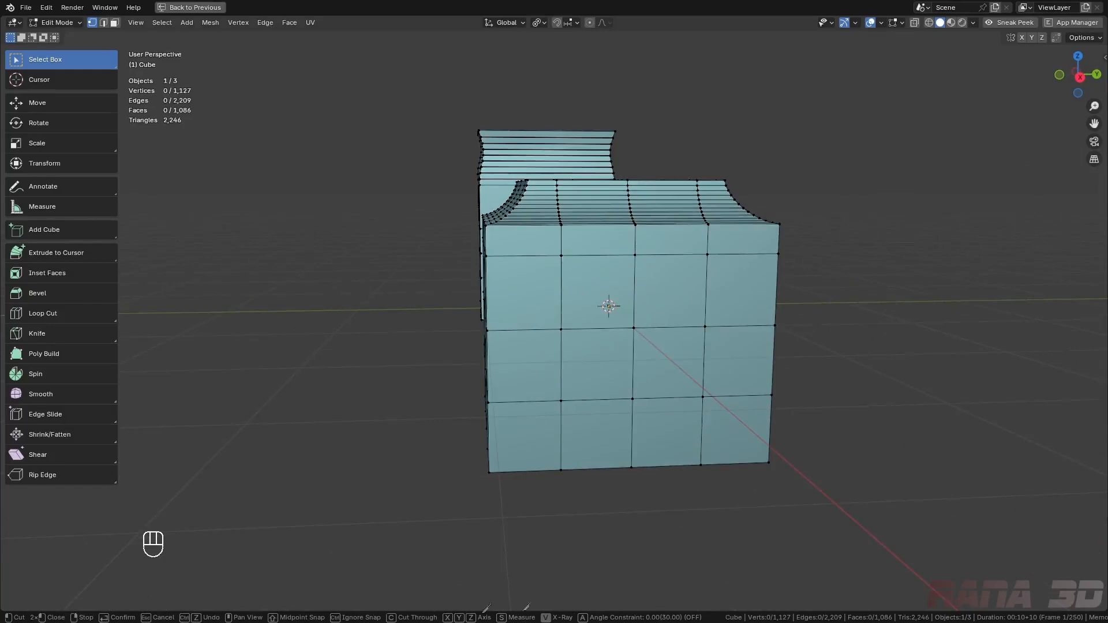
pyautogui.click(708, 254)
pyautogui.press('a')
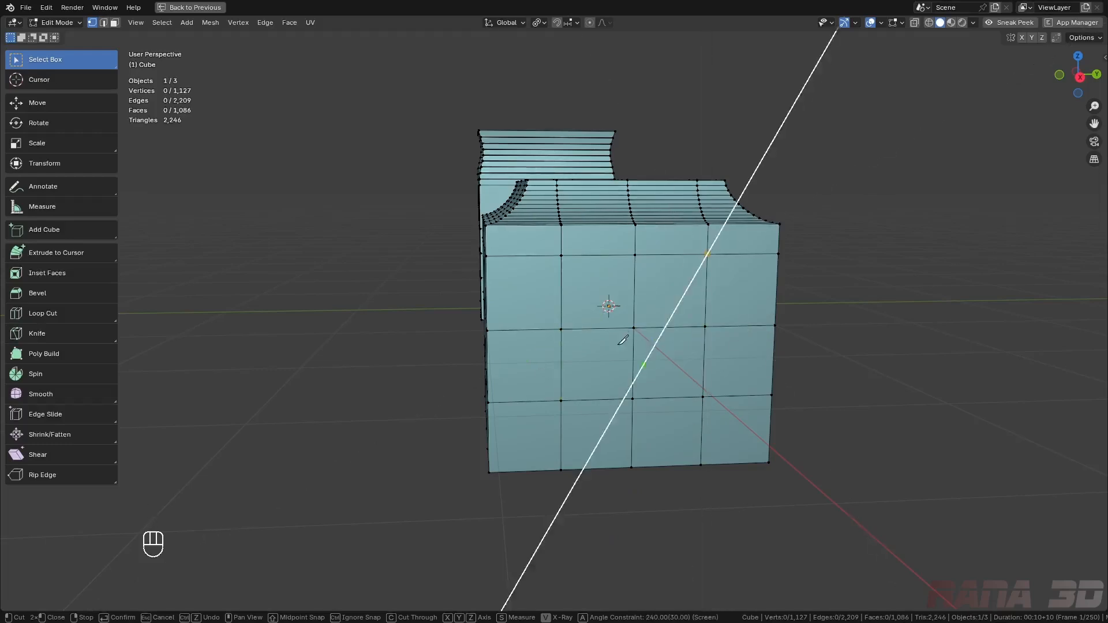
pyautogui.press('KP_1')
pyautogui.press('KP_1')
pyautogui.press('Escape')
pyautogui.press('Escape')
pyautogui.press('Escape')
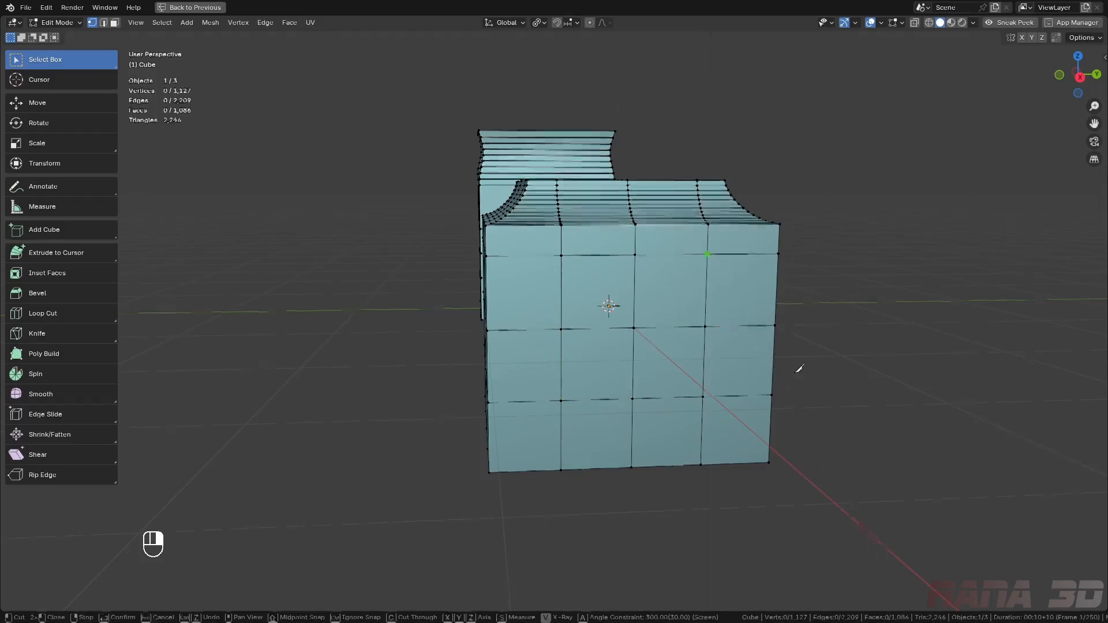
# - Try a Knife cut from an upper grid vertex in front view with the screen angle constraint in 30° increments
pyautogui.press('KP_1')
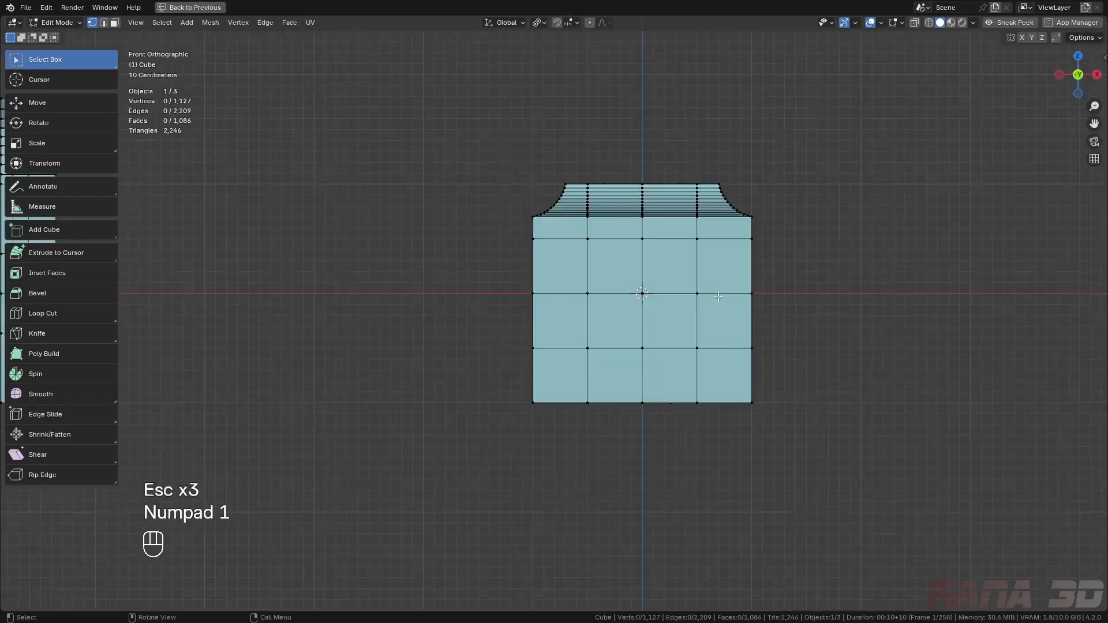
pyautogui.press('k')
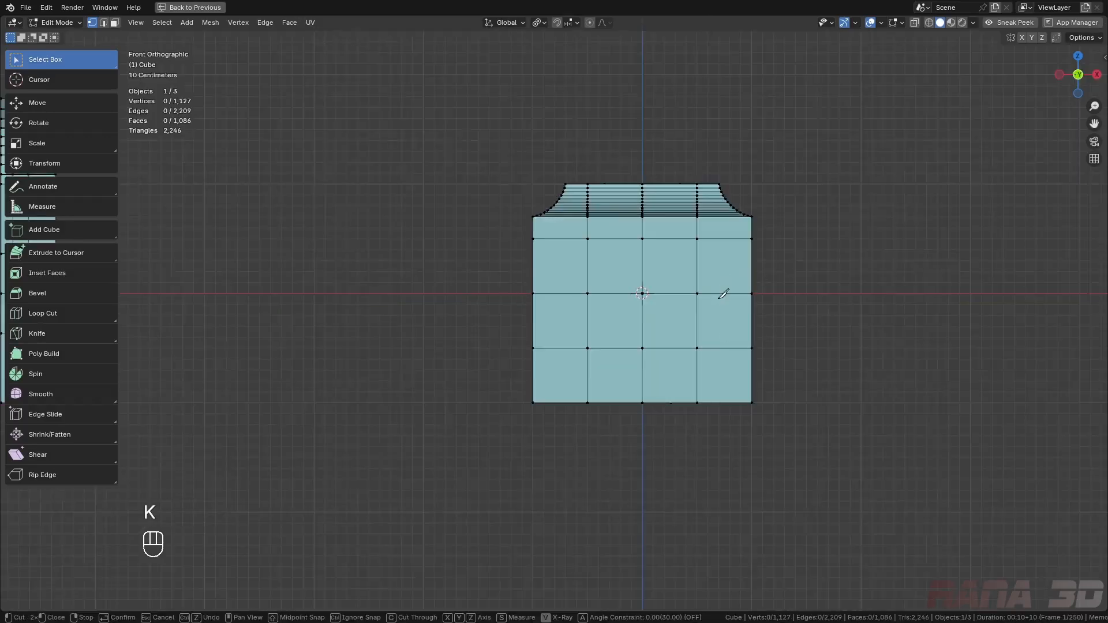
pyautogui.click(698, 238)
pyautogui.press('a')
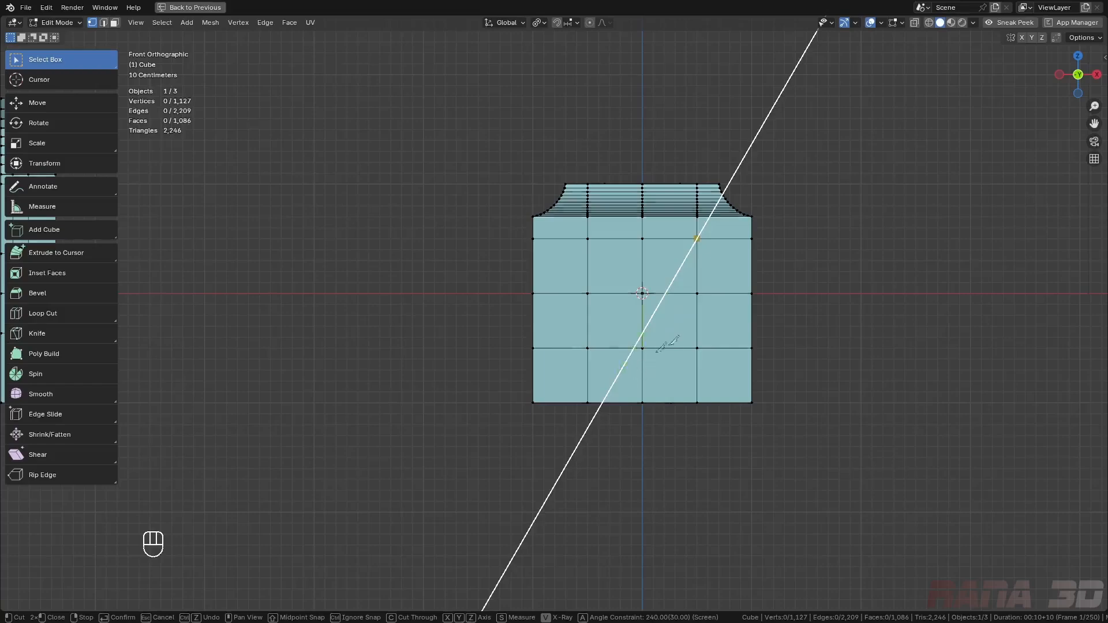
pyautogui.moveTo(644, 363); pyautogui.dragTo(448, 324, button='middle')
pyautogui.moveTo(572, 356); pyautogui.dragTo(282, 335, button='middle')
pyautogui.moveTo(529, 384); pyautogui.dragTo(467, 384, button='middle')
pyautogui.press('KP_1')
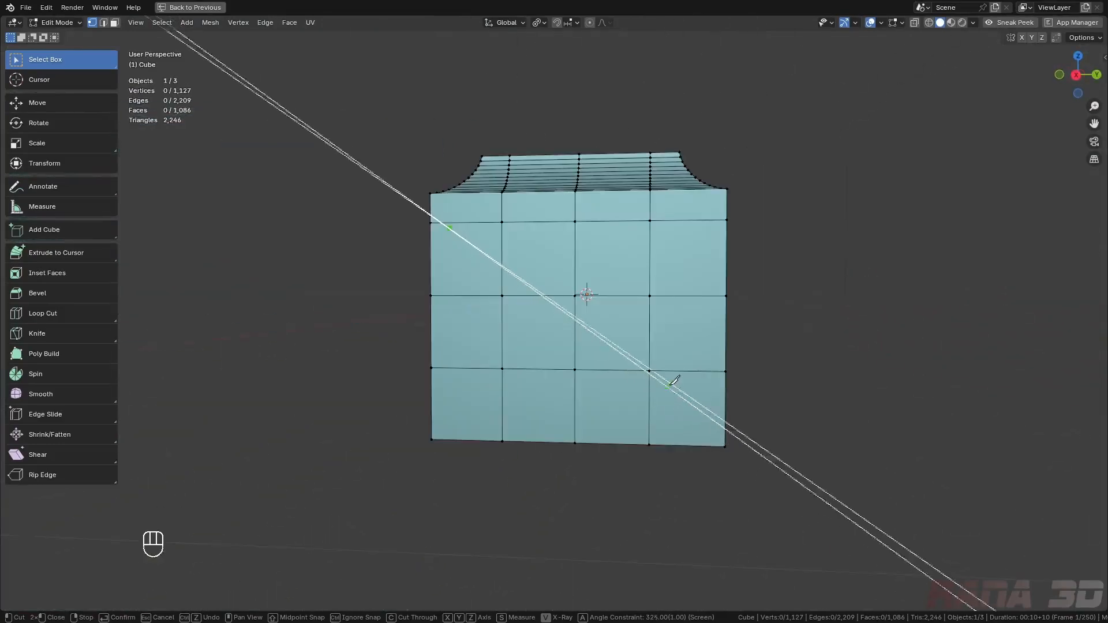
# - Try Knife cuts across the bevelled cube's side with the angle constraint in 1° increments, and undo them
pyautogui.moveTo(682, 375); pyautogui.dragTo(483, 554, button='middle')
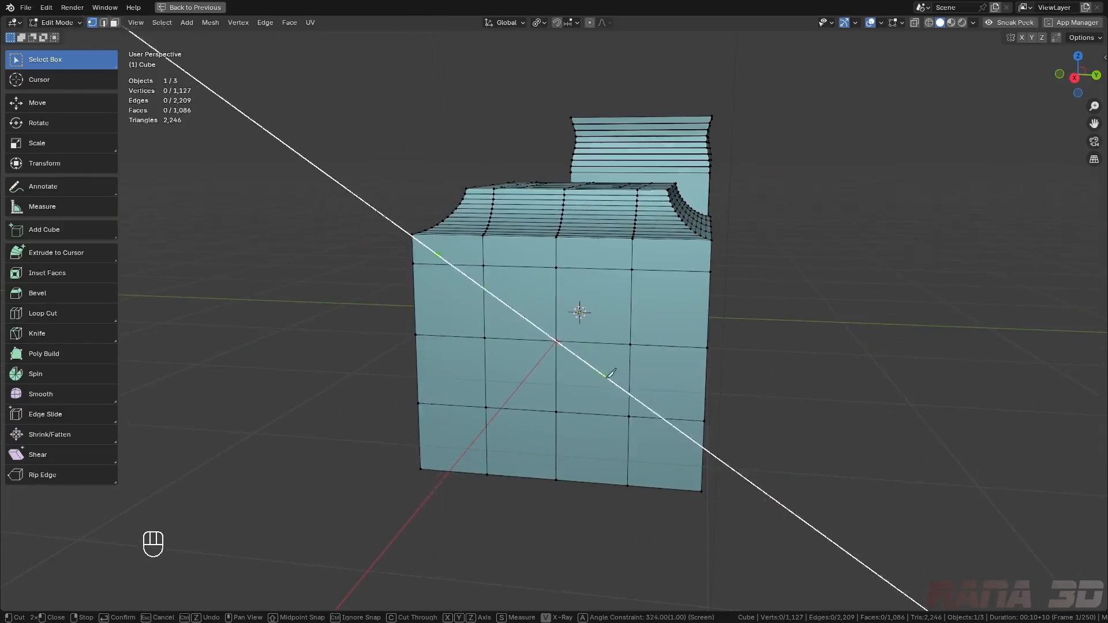
pyautogui.click(700, 492)
pyautogui.click(674, 353)
pyautogui.click(476, 388)
pyautogui.press('Return')
pyautogui.moveTo(923, 396); pyautogui.dragTo(621, 371, button='middle')
pyautogui.hotkey('ctrl', 'z')
# - In front view, make a horizontal angle-constrained Knife cut with Cut Through across the lower step, level with the upper part of its neighbouring grid
pyautogui.press('KP_1')
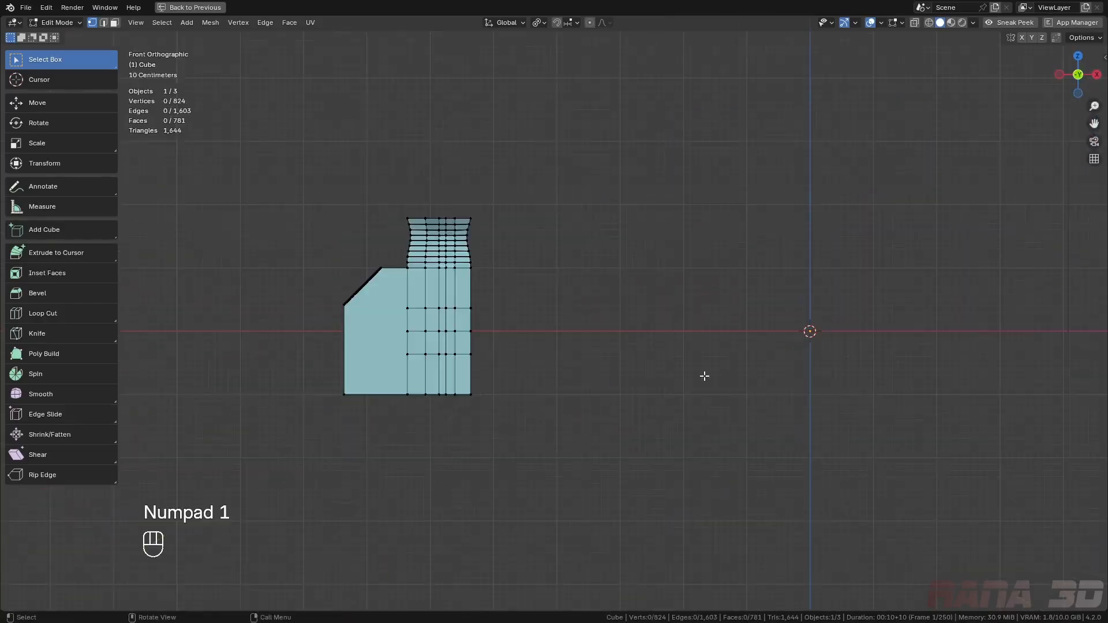
pyautogui.scroll(2, 339, 312)
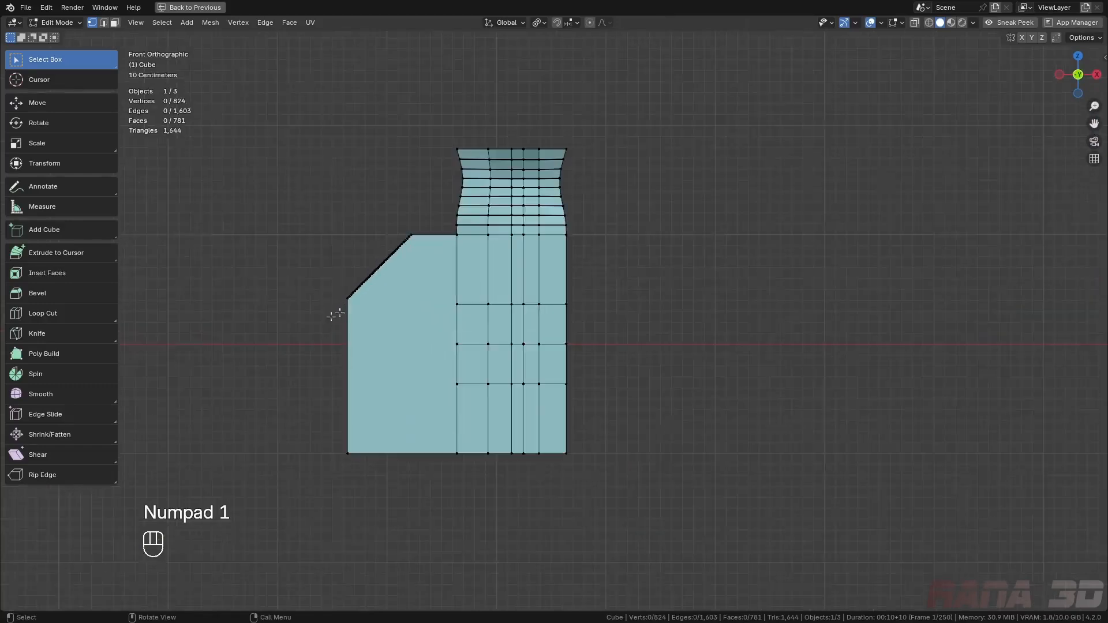
pyautogui.keyDown('shift'); pyautogui.moveTo(414, 344); pyautogui.dragTo(434, 321, button='middle'); pyautogui.keyUp('shift')
pyautogui.press('k')
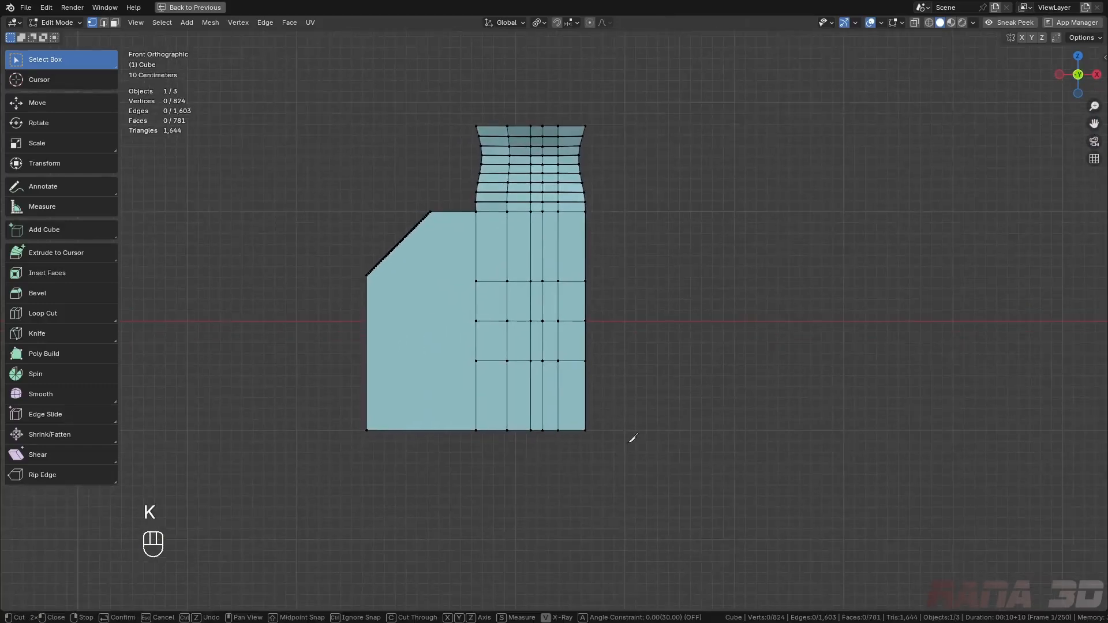
pyautogui.click(477, 281)
pyautogui.press('a')
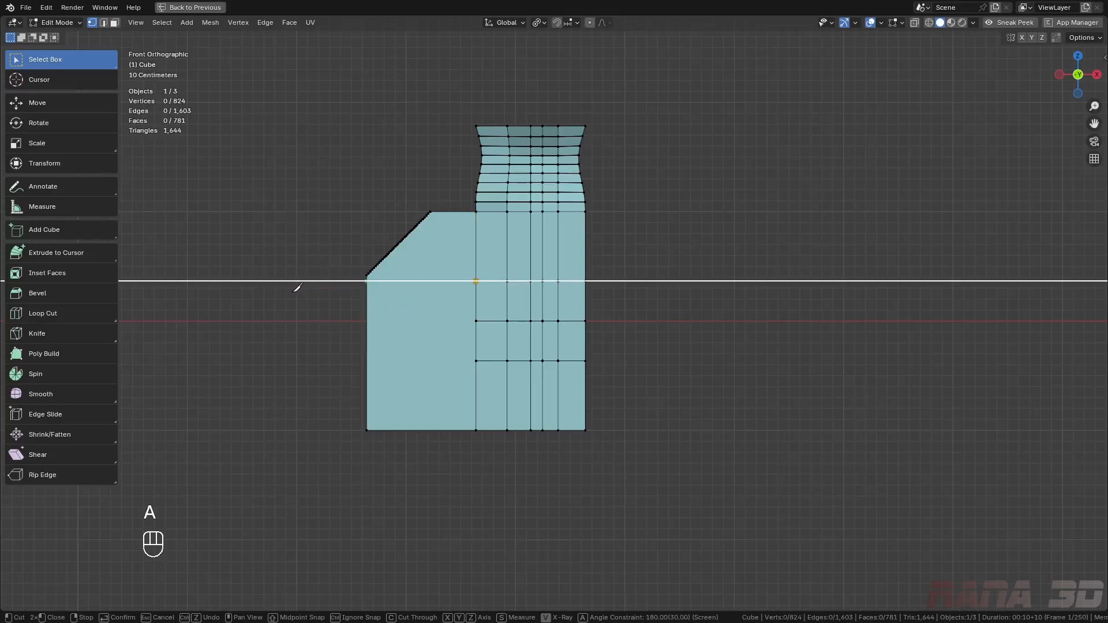
pyautogui.press('c')
pyautogui.click(275, 287)
pyautogui.rightClick(276, 293)
# - Cut the remaining horizontal lines and one vertical line through the lower step, apply the Knife cuts and deselect everything
pyautogui.click(478, 319)
pyautogui.click(266, 312)
pyautogui.rightClick(283, 324)
pyautogui.press('Return')
pyautogui.moveTo(439, 413); pyautogui.dragTo(686, 237, button='middle')
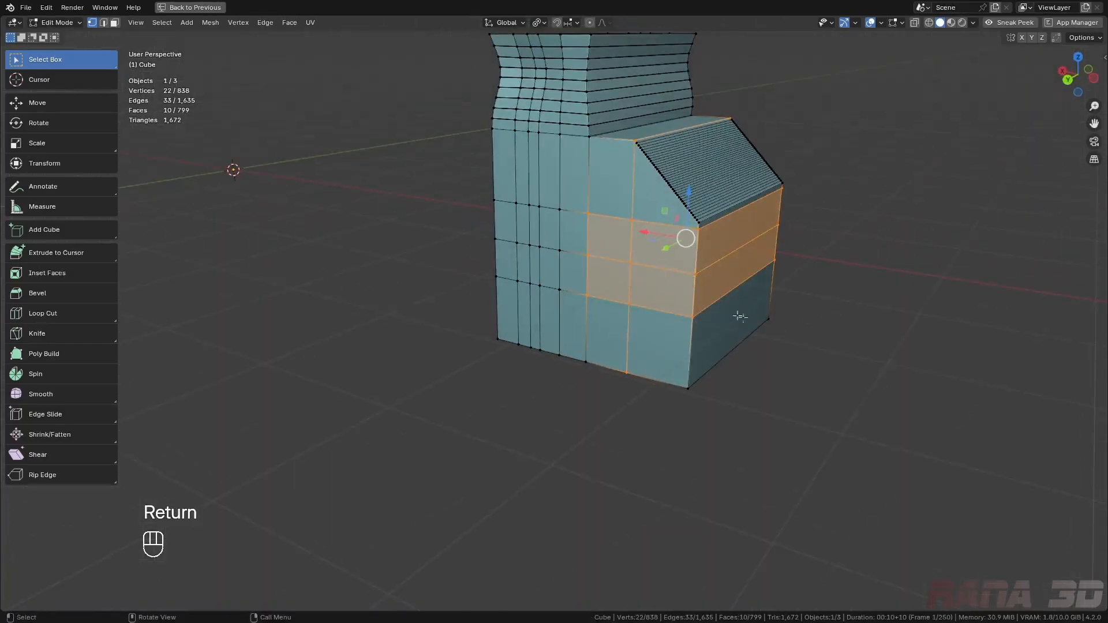
pyautogui.moveTo(739, 316); pyautogui.dragTo(533, 280, button='middle')
pyautogui.keyDown('shift'); pyautogui.moveTo(432, 252); pyautogui.dragTo(496, 306, button='middle'); pyautogui.keyUp('shift')
pyautogui.press('a')
pyautogui.press('a')
# - Try a Knife cut from a vertex on the block's corner edge constrained to the X, Y and Z axes, and cancel it
pyautogui.moveTo(606, 317); pyautogui.dragTo(504, 244, button='middle')
pyautogui.press('k')
pyautogui.click(504, 245)
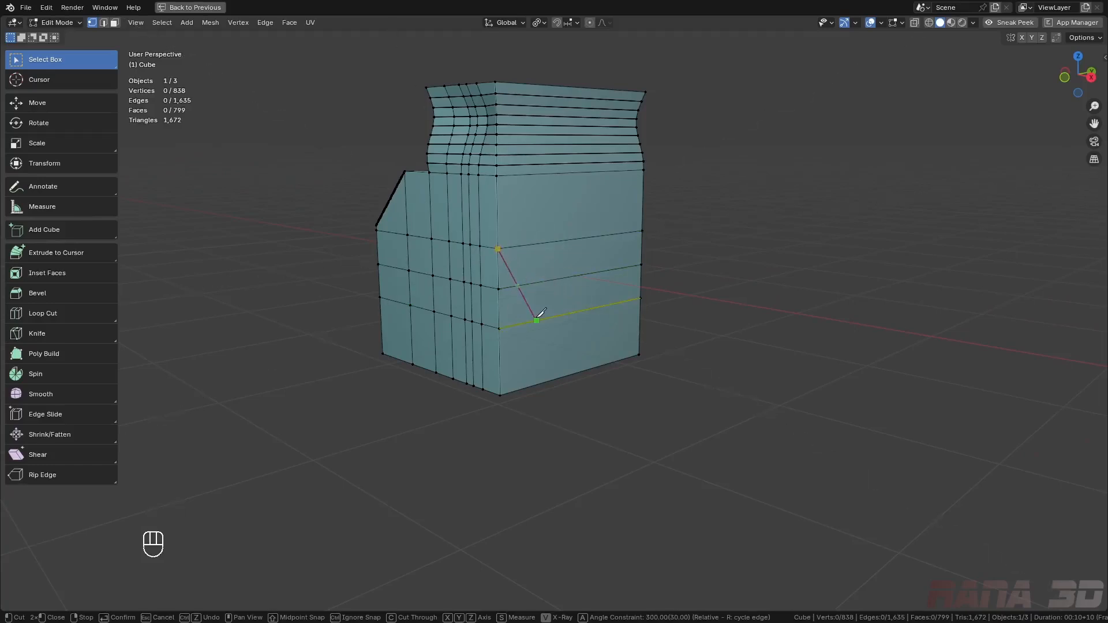
pyautogui.press('x')
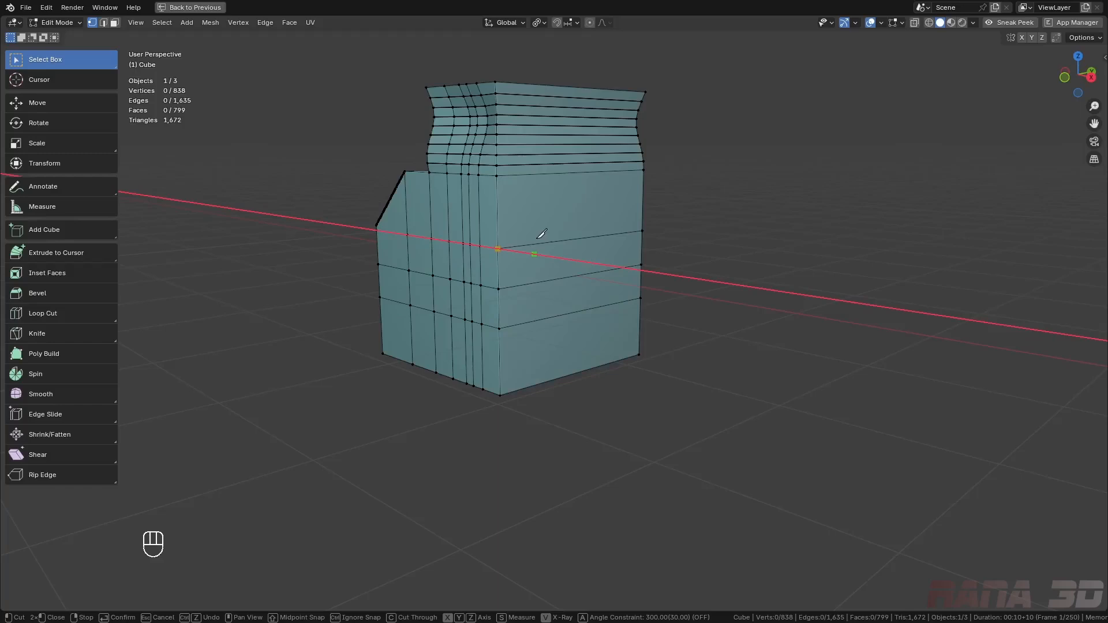
pyautogui.press('y')
pyautogui.press('a')
pyautogui.press('x')
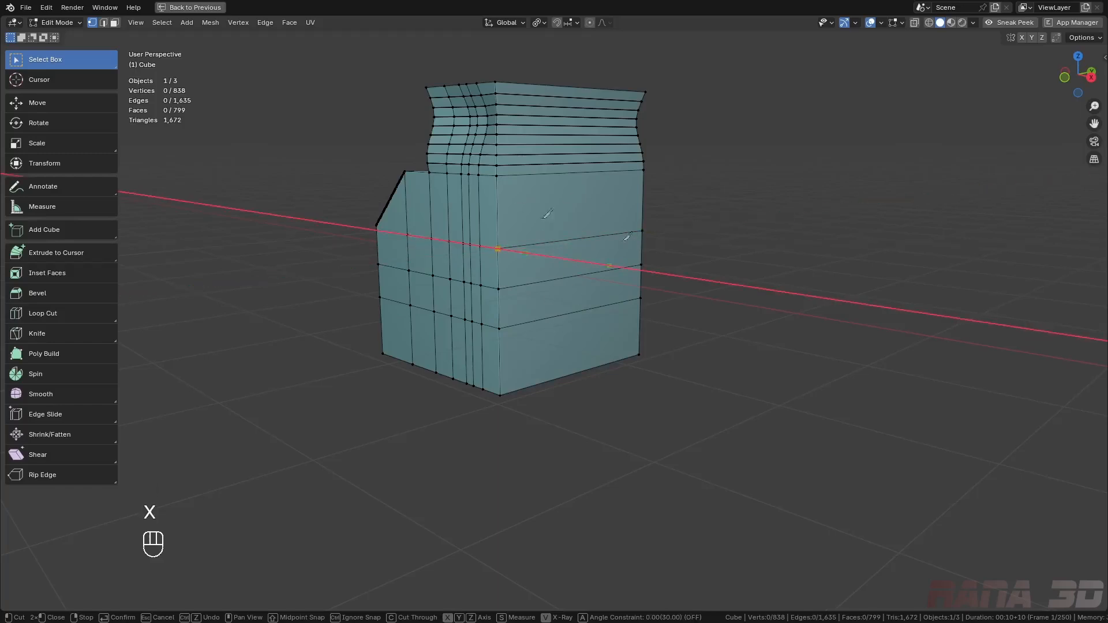
pyautogui.press('z')
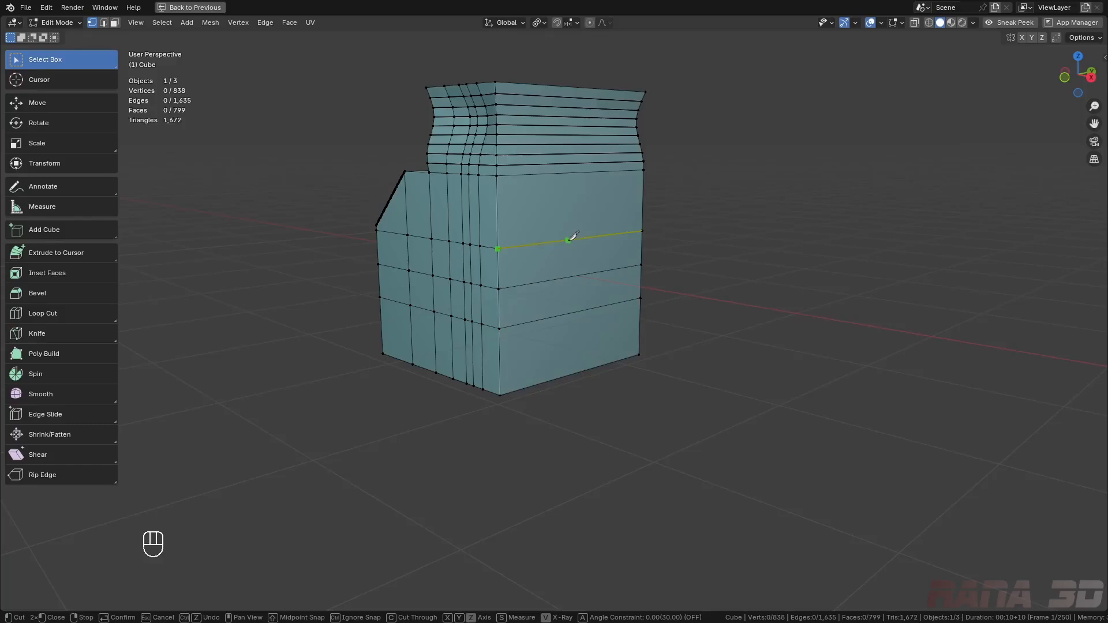
pyautogui.moveTo(502, 290); pyautogui.dragTo(580, 298, button='middle')
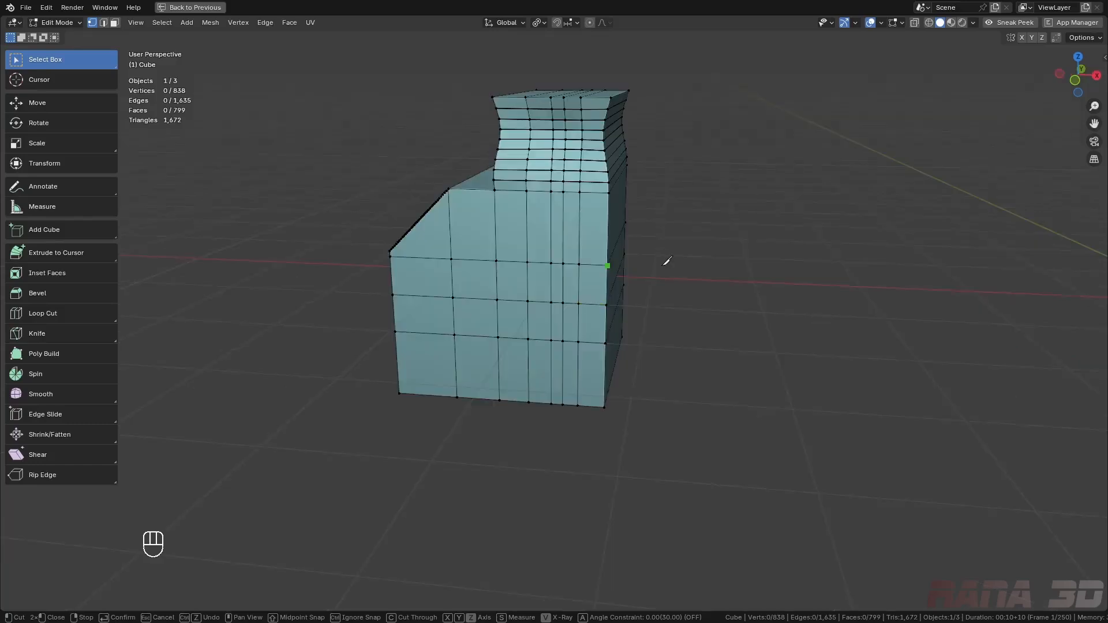
pyautogui.press('Escape')
# - Activate the Poly Build tool and move the small plane up against the sphere's surface
pyautogui.click(42, 354)
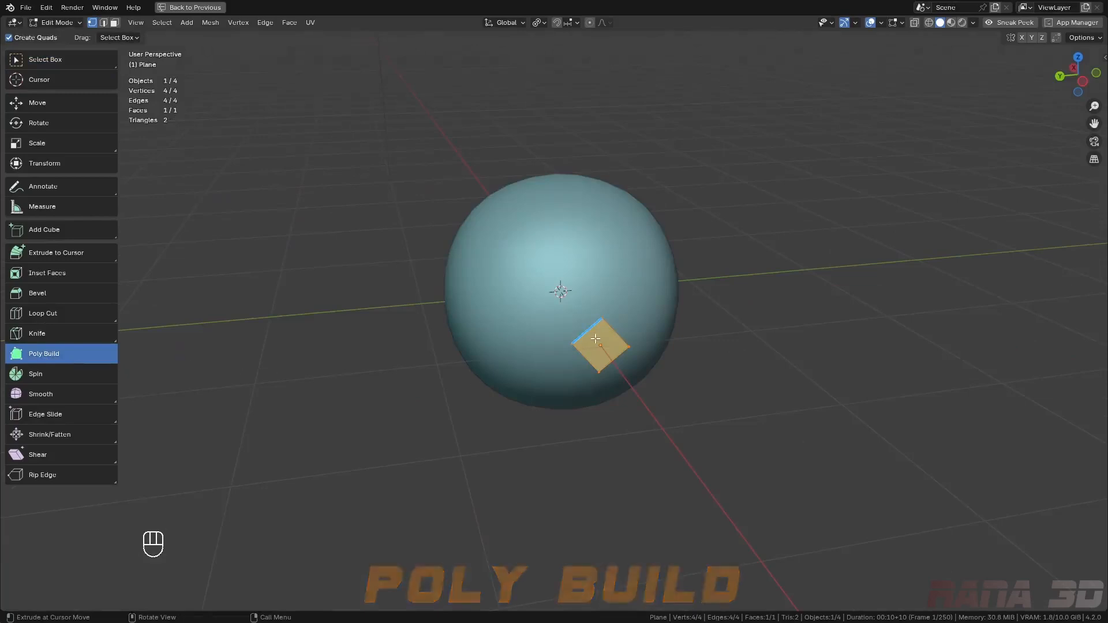
pyautogui.moveTo(595, 339); pyautogui.dragTo(800, 297, button='middle')
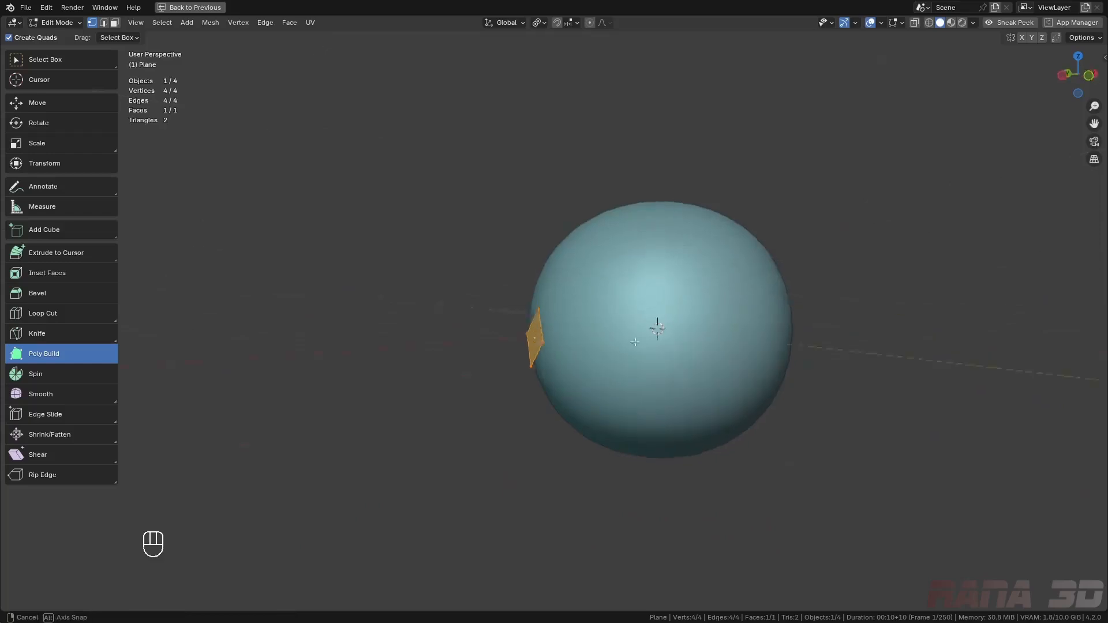
pyautogui.moveTo(656, 323); pyautogui.dragTo(654, 386, button='middle')
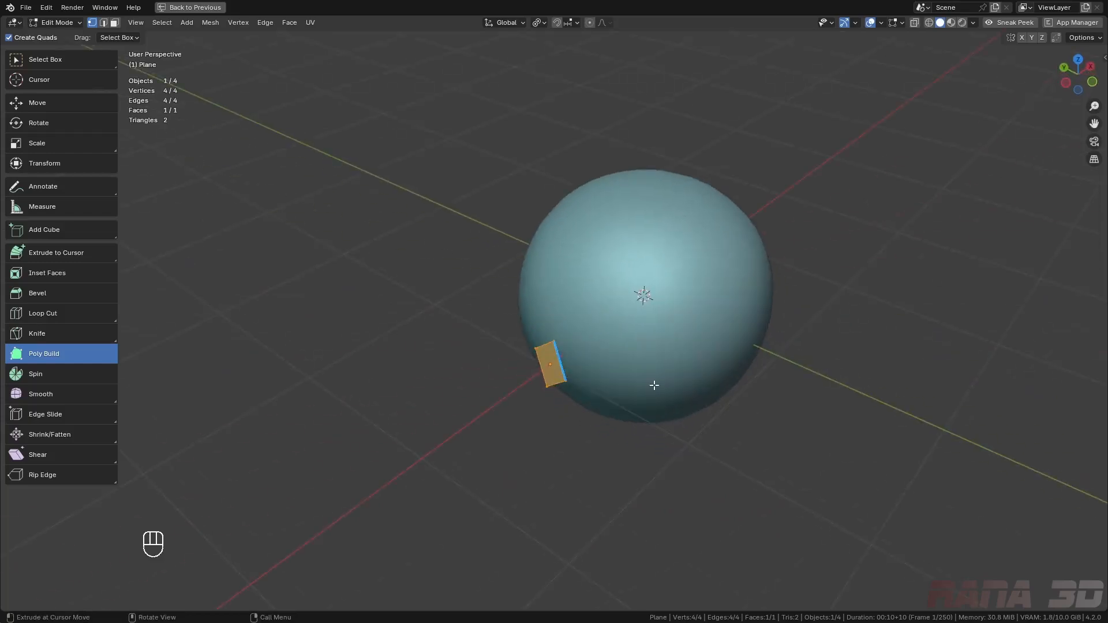
pyautogui.moveTo(688, 291); pyautogui.dragTo(732, 339, button='middle')
pyautogui.press('g')
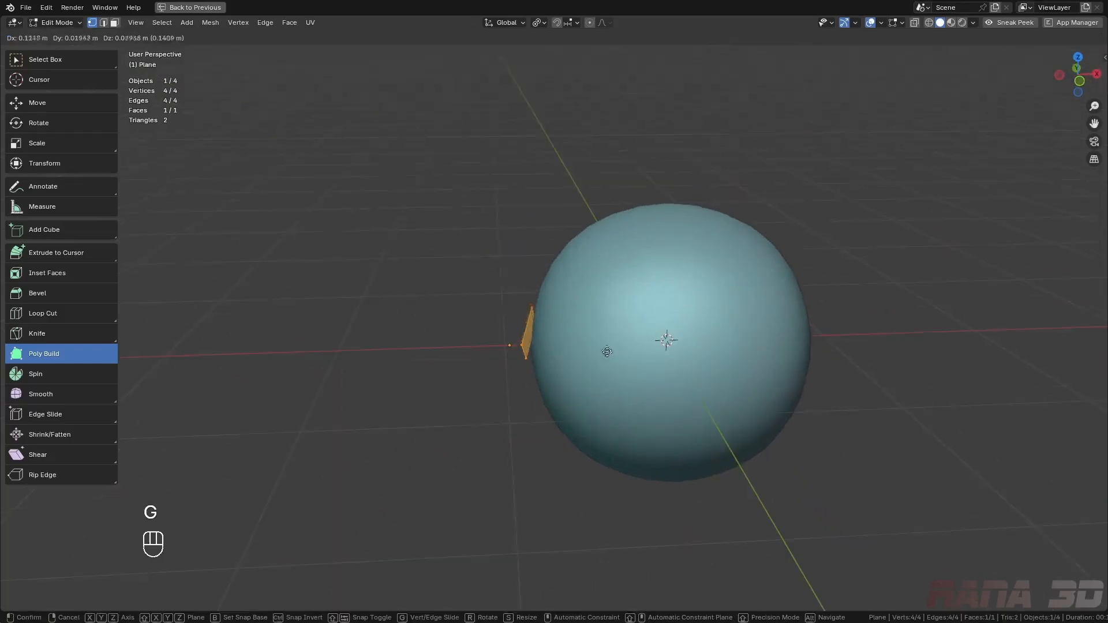
pyautogui.click(613, 312)
# - Merge the plane's vertices into a single vertex and move it onto the sphere's surface
pyautogui.press('m')
pyautogui.click(613, 312)
pyautogui.moveTo(613, 313); pyautogui.dragTo(653, 353, button='middle')
pyautogui.press('g')
pyautogui.click(560, 306)
pyautogui.scroll(4, 555, 309)
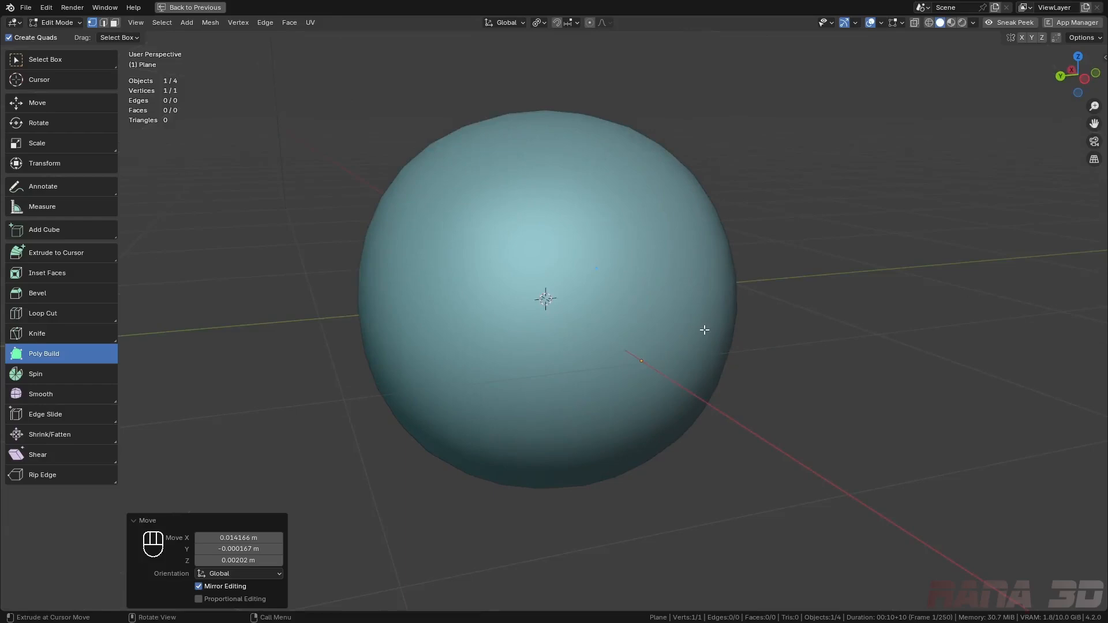
pyautogui.moveTo(704, 330); pyautogui.dragTo(641, 334, button='middle')
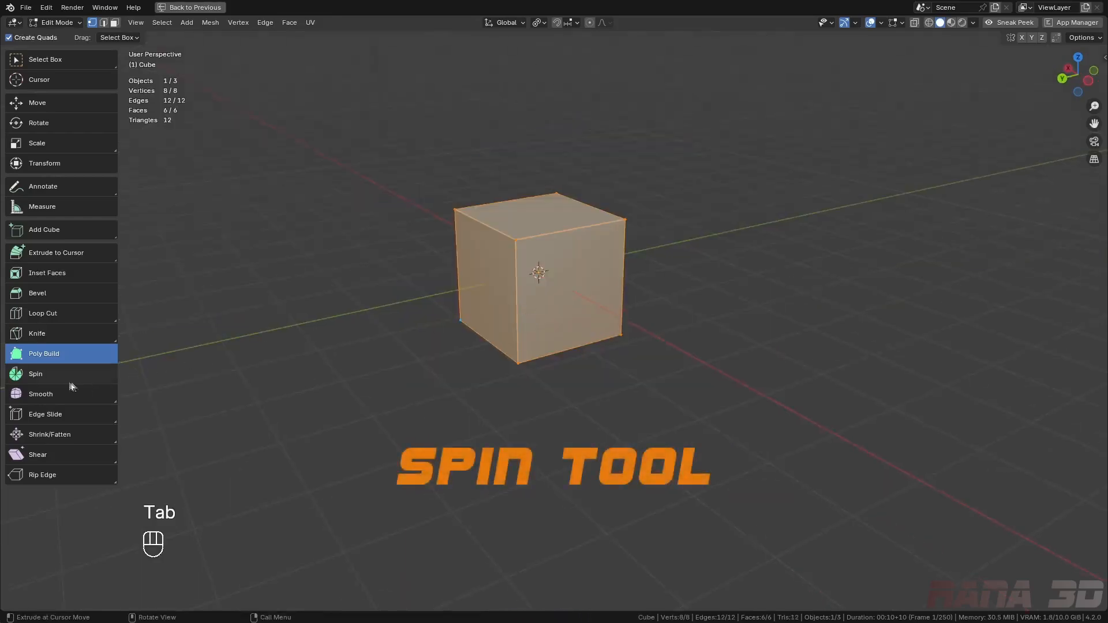
# - Try spinning the whole cube about the Z axis through its centre with 12 steps and a 90° angle, and undo it
pyautogui.click(60, 371)
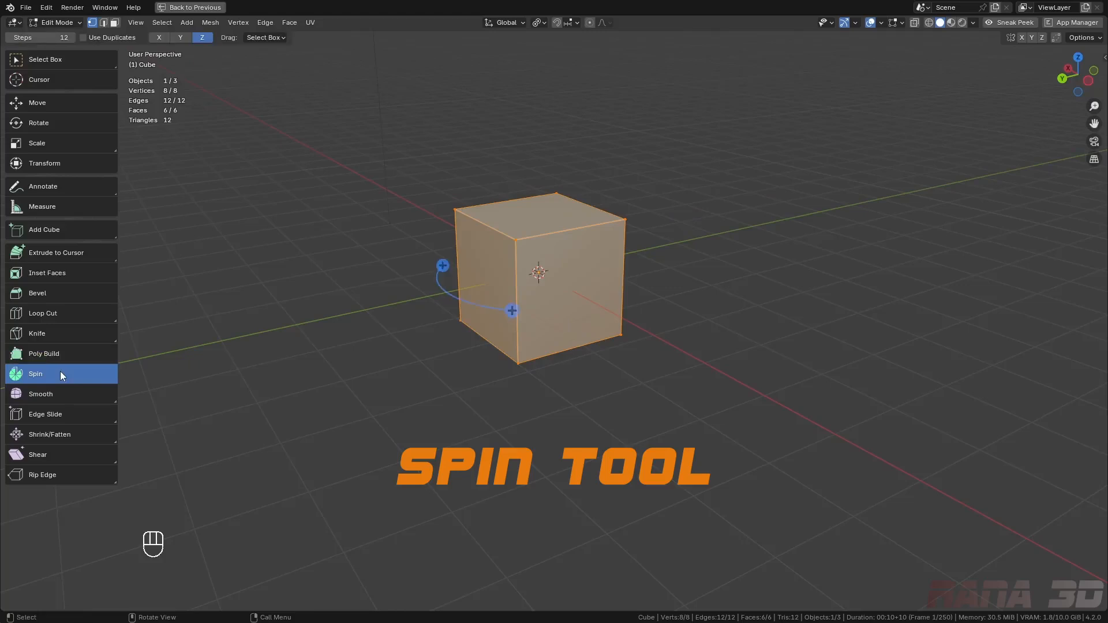
pyautogui.moveTo(558, 338); pyautogui.dragTo(590, 346, button='middle')
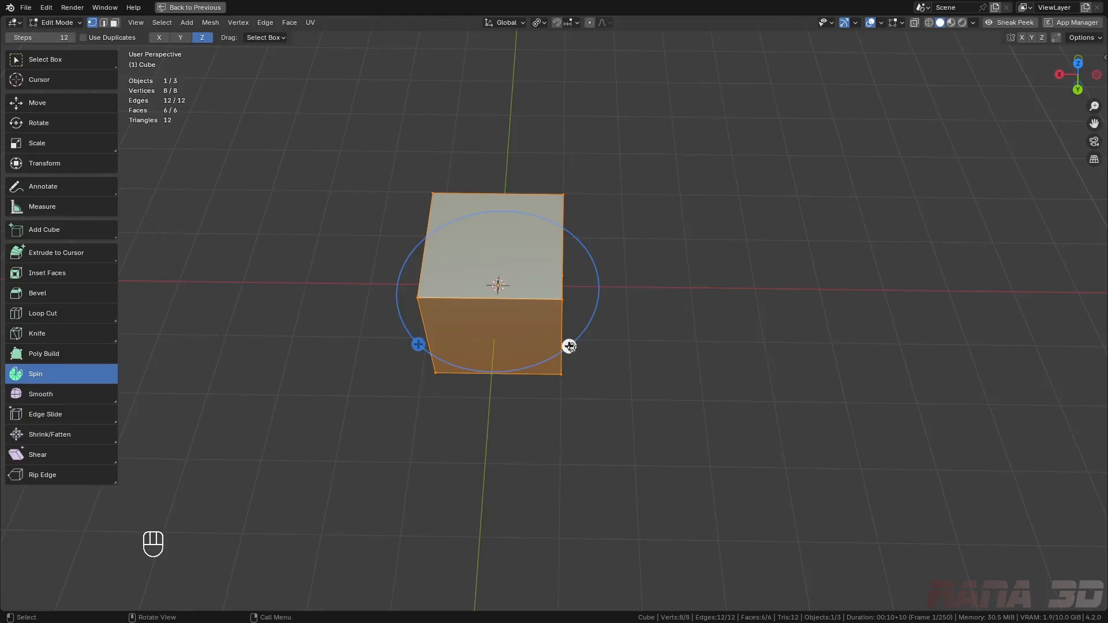
pyautogui.moveTo(568, 345); pyautogui.dragTo(596, 100)
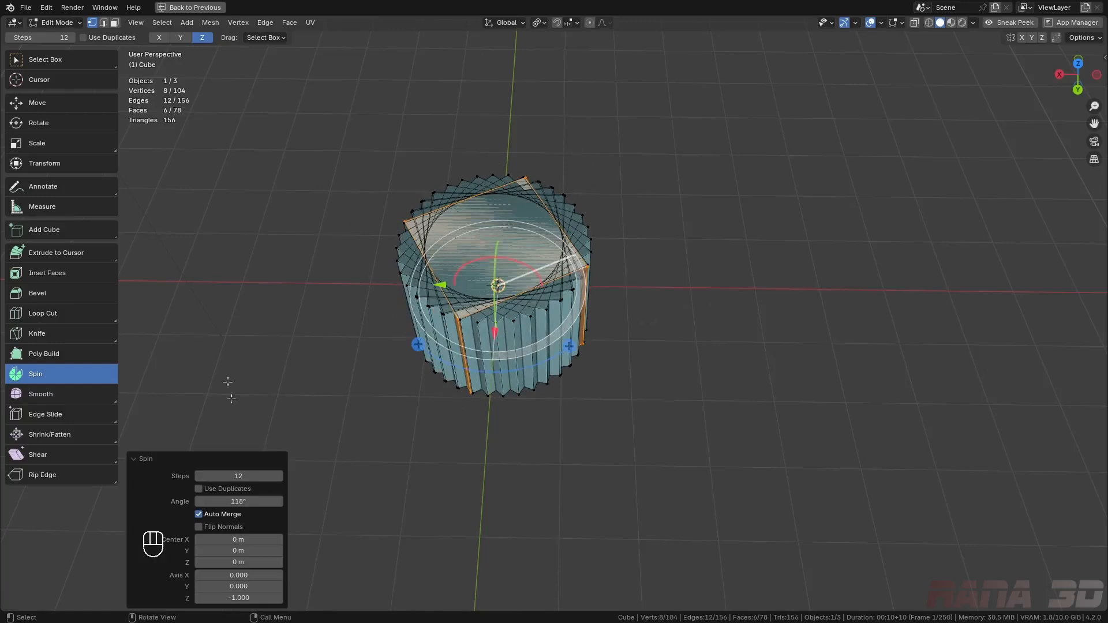
pyautogui.doubleClick(238, 501)
pyautogui.write('90')
pyautogui.press('Return')
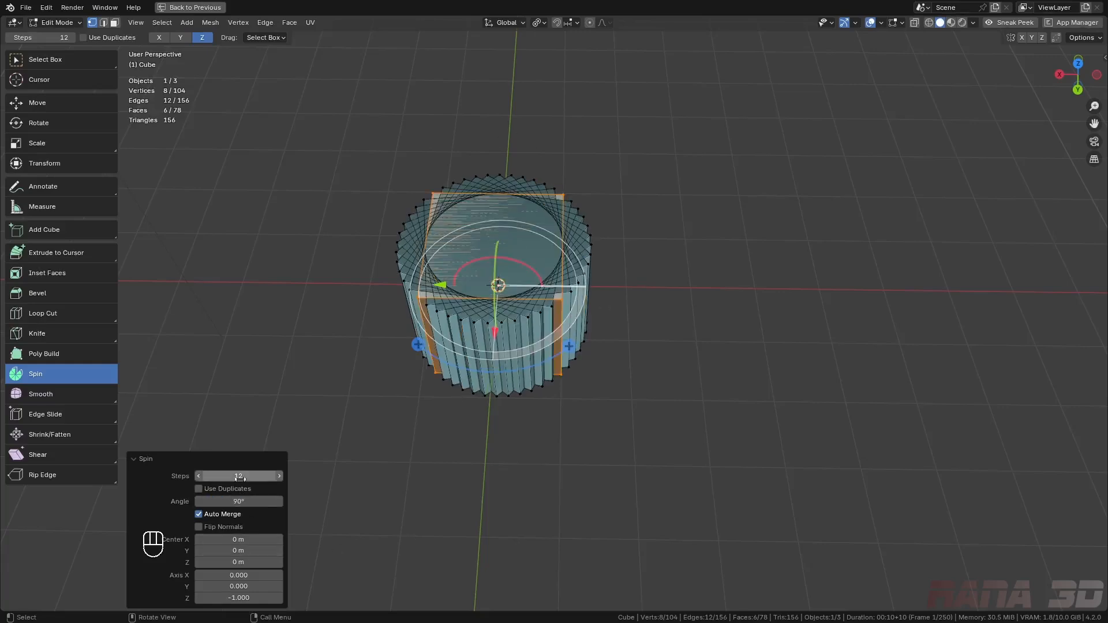
pyautogui.hotkey('ctrl', 'z')
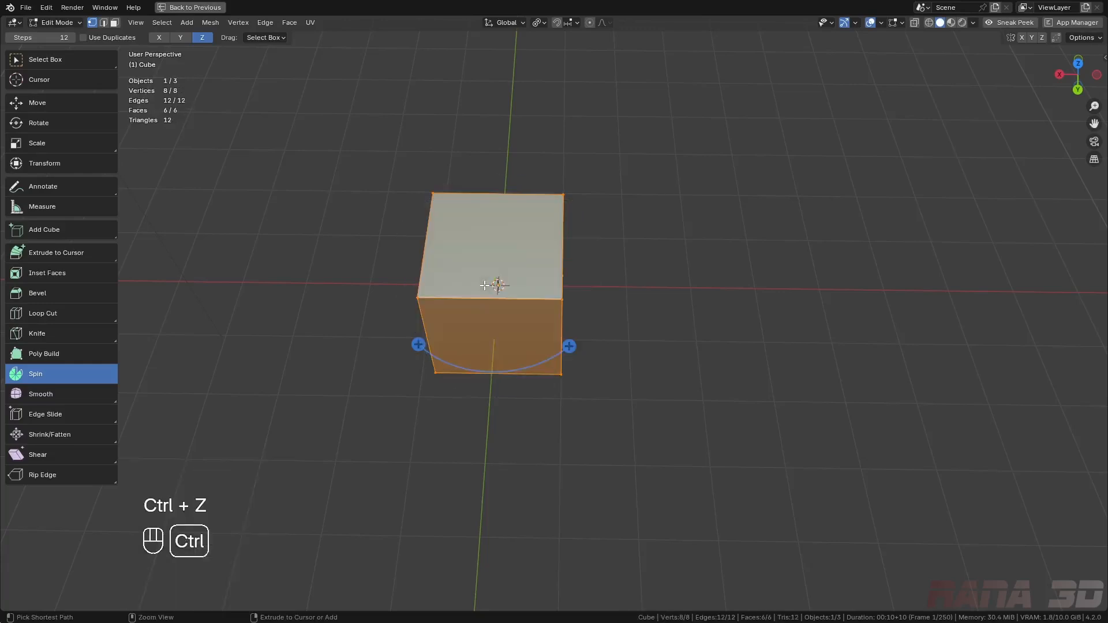
# - In top view, place the 3D cursor close to the X axis about 6 m from the cube
pyautogui.moveTo(524, 335); pyautogui.dragTo(556, 343, button='middle')
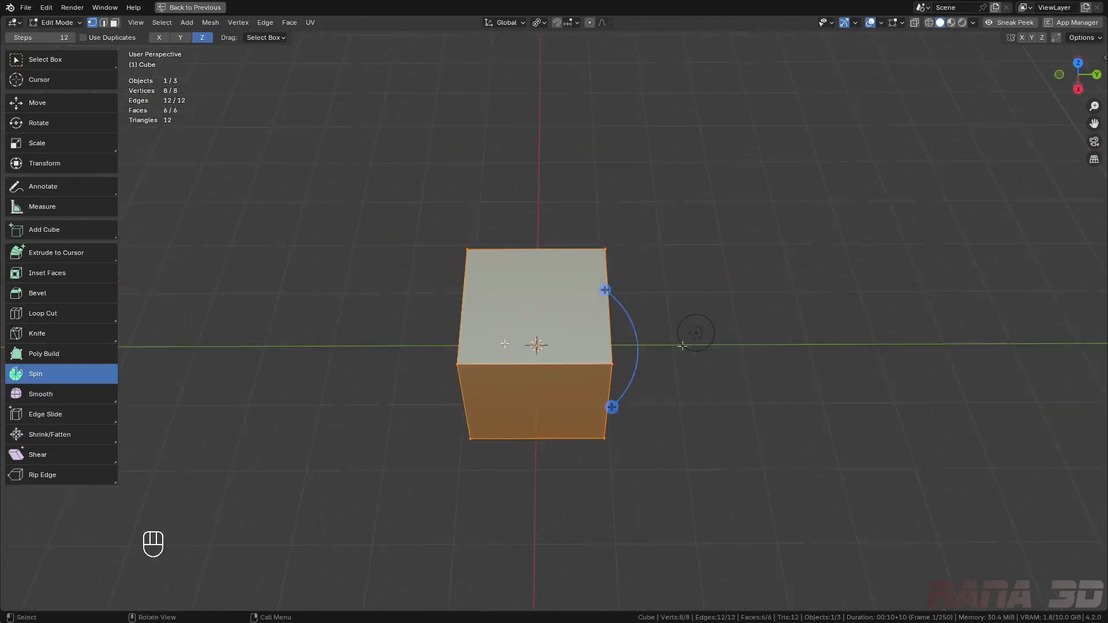
pyautogui.click(47, 81)
pyautogui.press('KP_7')
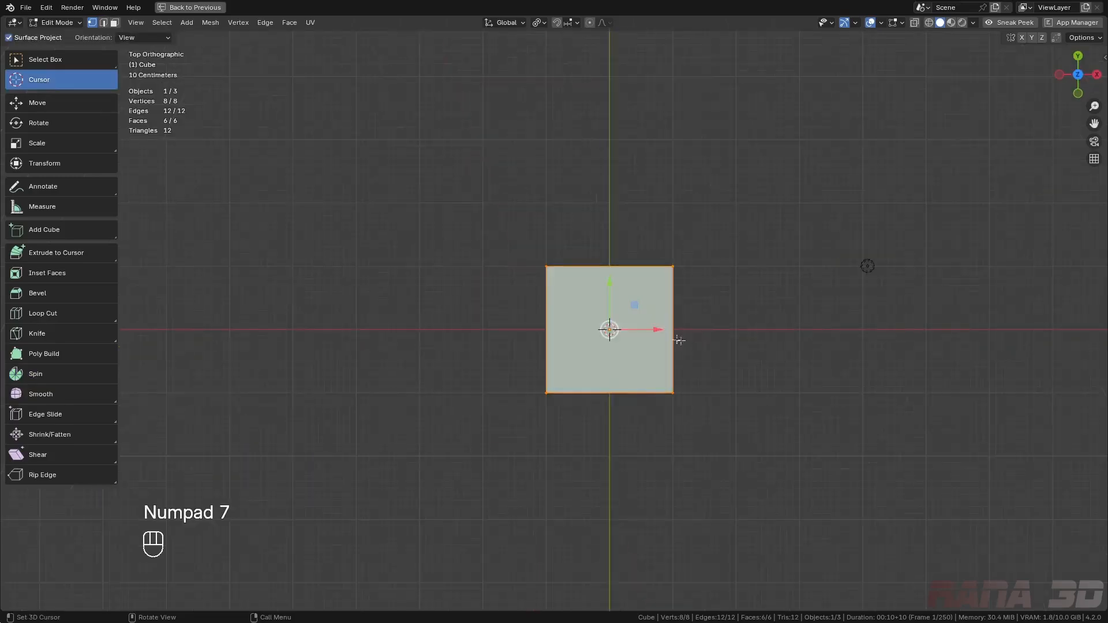
pyautogui.moveTo(950, 356); pyautogui.dragTo(850, 437, button='middle')
# - Spin the cube about the Z axis around the 3D cursor with 12 steps and set the spin angle to 360°
pyautogui.click(41, 377)
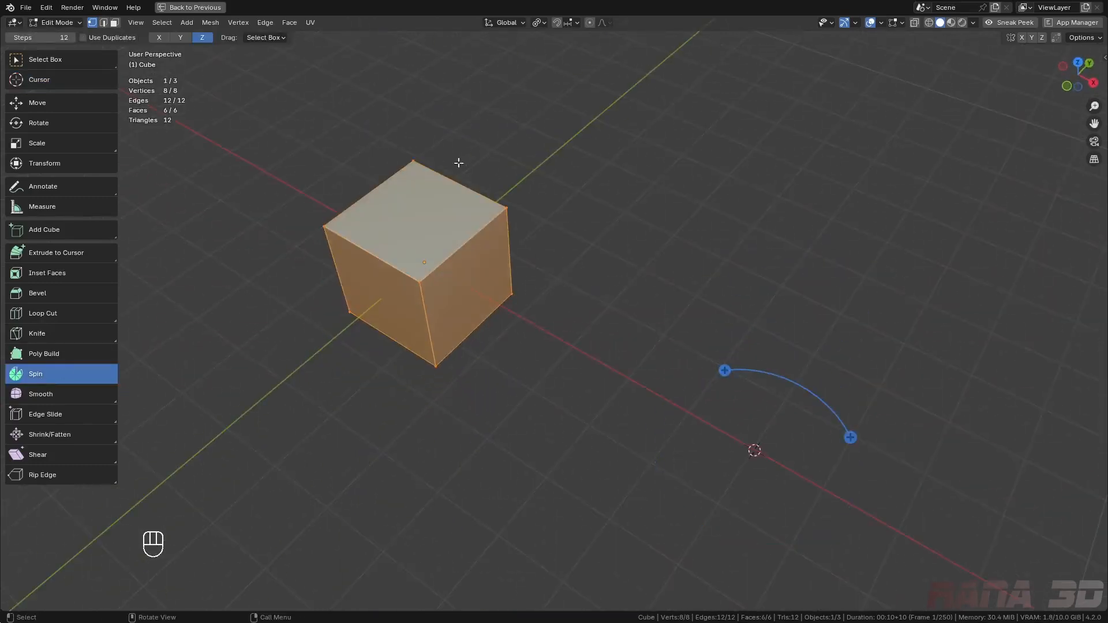
pyautogui.scroll(-2, 511, 280)
pyautogui.moveTo(773, 382); pyautogui.dragTo(804, 327)
pyautogui.scroll(-2, 725, 249)
pyautogui.moveTo(725, 249); pyautogui.dragTo(691, 243, button='middle')
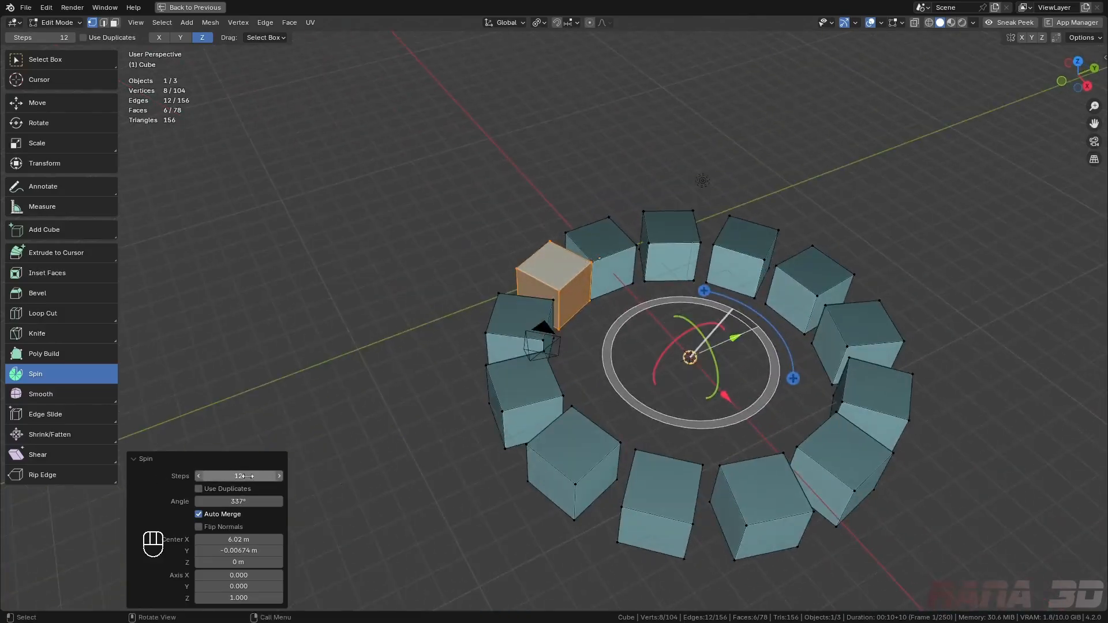
pyautogui.click(242, 502)
pyautogui.write('3')
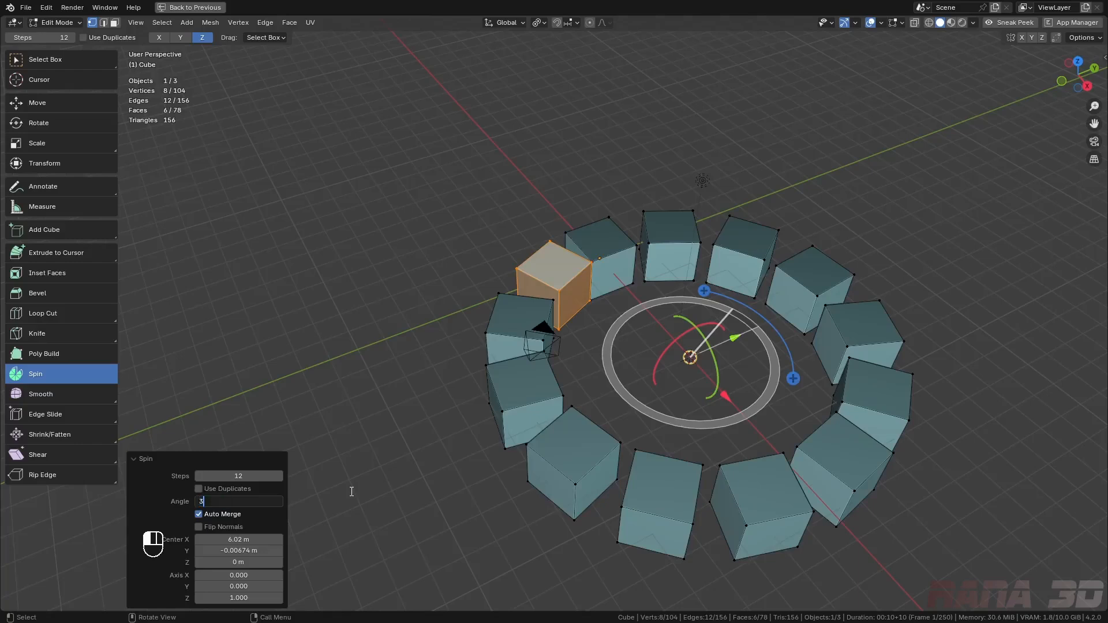
pyautogui.write('60')
pyautogui.press('Return')
# - Set the spin angle to 45° and then raise it to 125° to form a curved arc
pyautogui.click(242, 502)
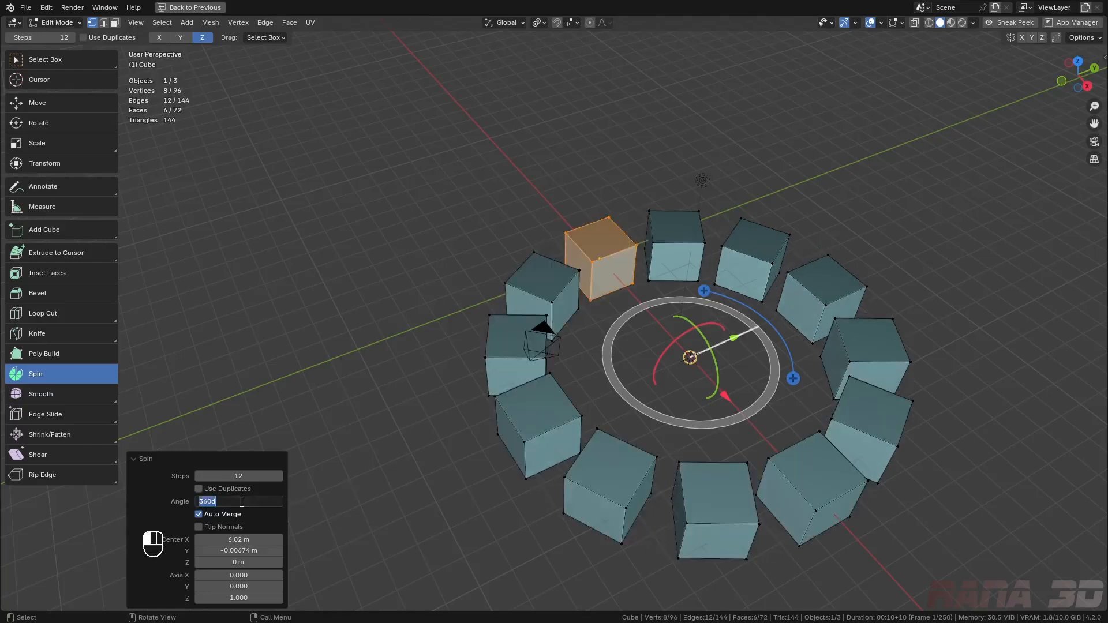
pyautogui.write('45')
pyautogui.press('Return')
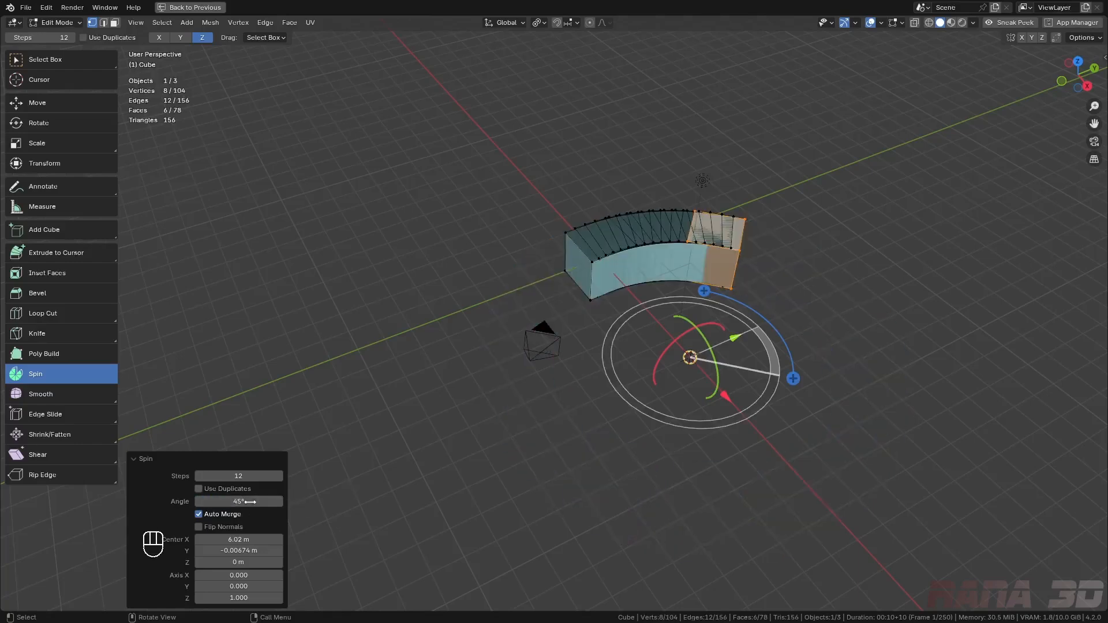
pyautogui.moveTo(228, 502); pyautogui.dragTo(236, 502)
pyautogui.click(228, 502)
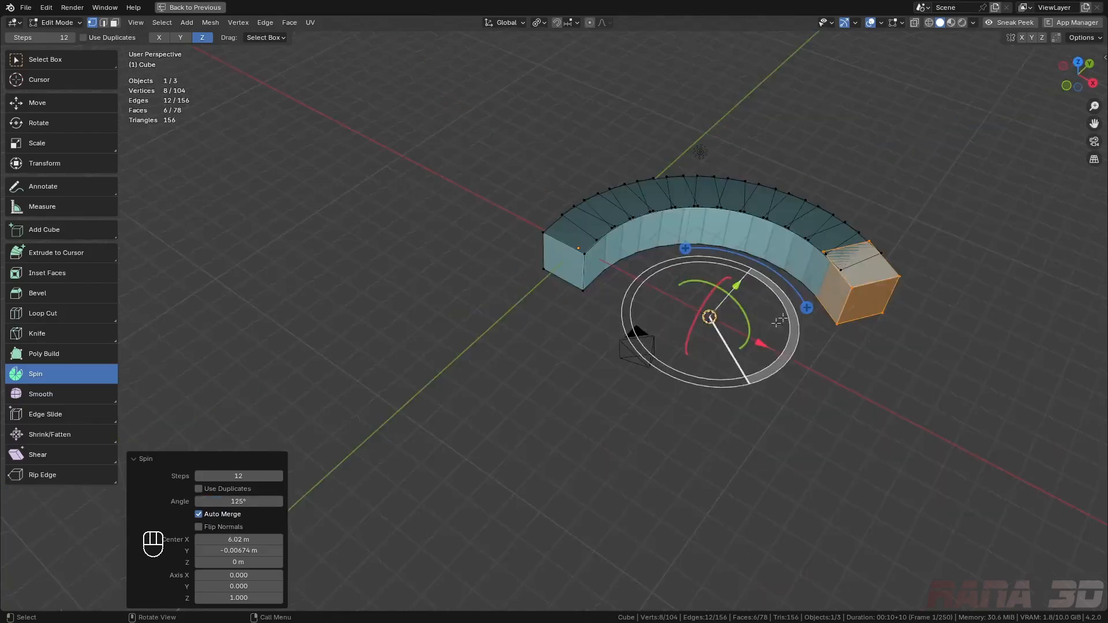
# - Switch the spin axis to Y and spin the arc's end block around the 3D cursor by about -329°
pyautogui.keyDown('shift'); pyautogui.moveTo(788, 375); pyautogui.dragTo(579, 320, button='middle'); pyautogui.keyUp('shift')
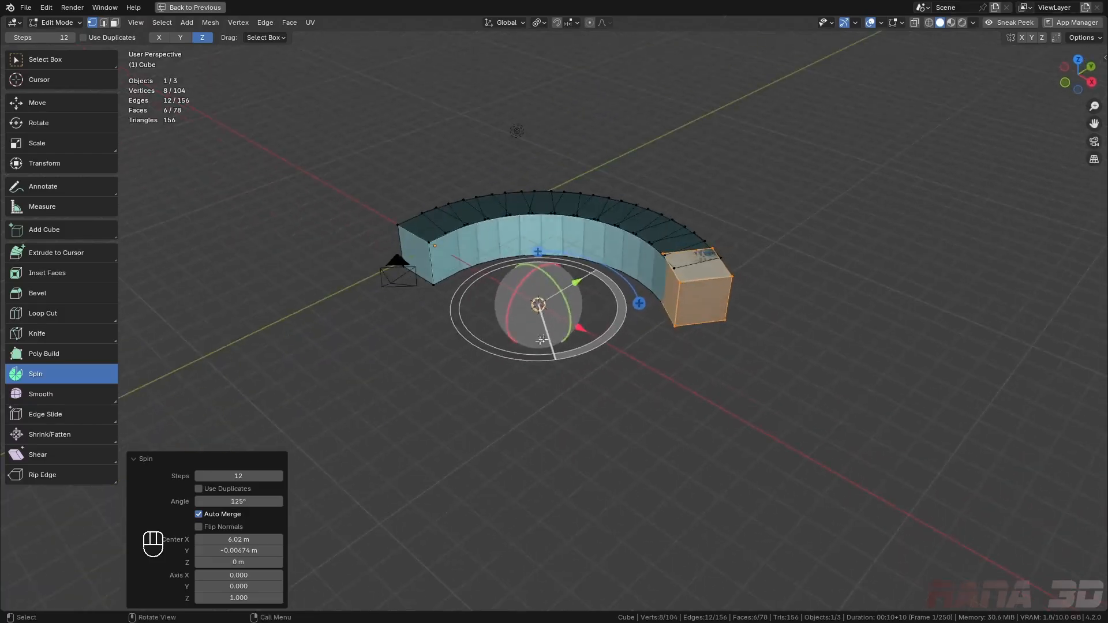
pyautogui.moveTo(654, 276)
pyautogui.keyDown('shift'); pyautogui.mouseDown(button='middle')
pyautogui.moveTo(652, 299)
pyautogui.moveTo(651, 290)
pyautogui.mouseUp(button='middle'); pyautogui.keyUp('shift')
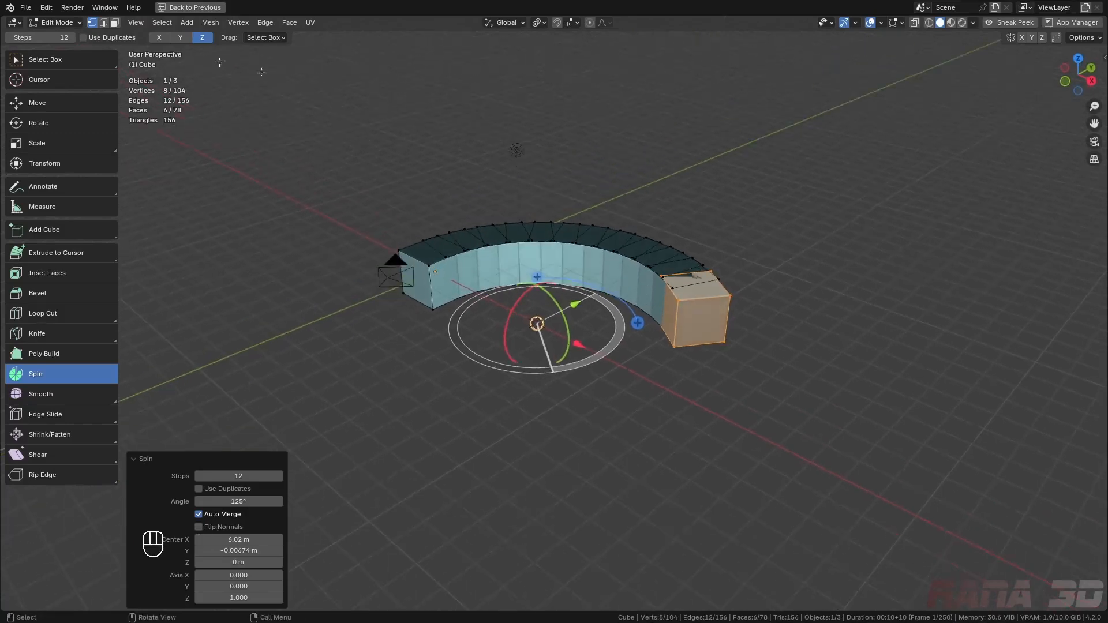
pyautogui.click(185, 37)
pyautogui.moveTo(557, 329); pyautogui.dragTo(611, 292, button='middle')
pyautogui.moveTo(598, 275); pyautogui.dragTo(582, 155)
pyautogui.moveTo(655, 300); pyautogui.dragTo(483, 329, button='middle')
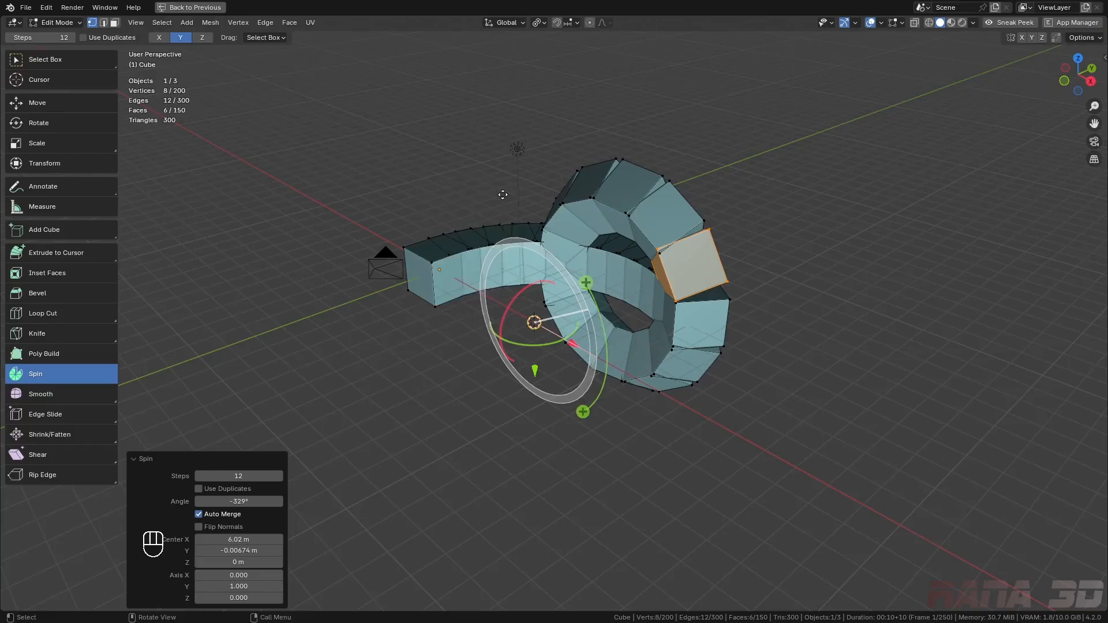
# - Switch the spin axis to X and spin the selected end block around the 3D cursor
pyautogui.click(166, 37)
pyautogui.moveTo(436, 322); pyautogui.dragTo(400, 316, button='middle')
pyautogui.moveTo(583, 237); pyautogui.dragTo(520, 479)
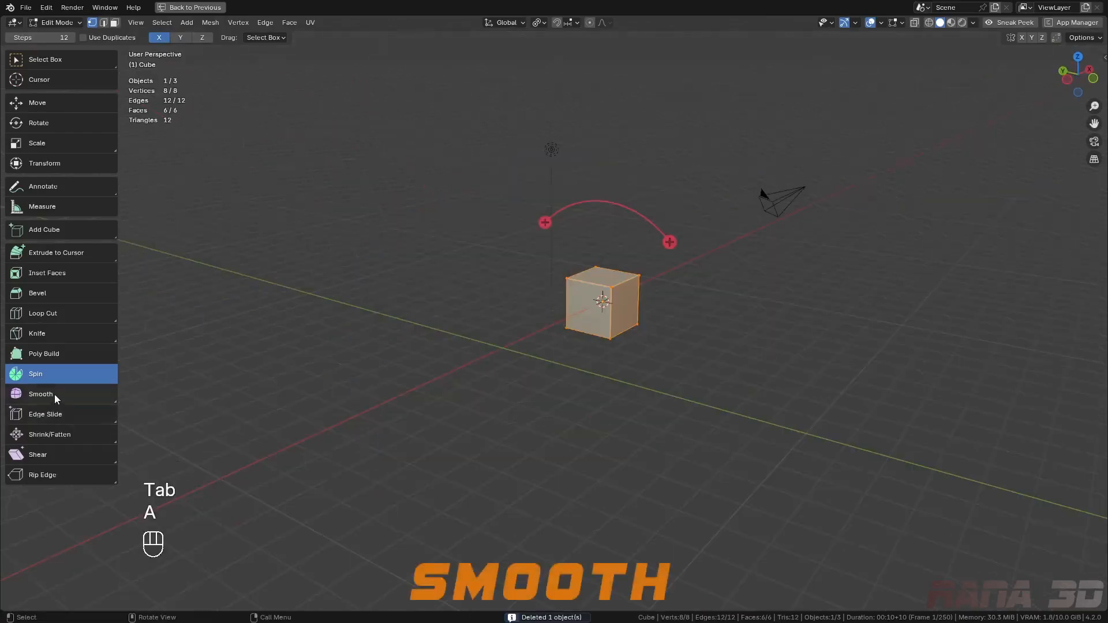
# - Choose the Smooth tool and subdivide the fully selected cube repeatedly into an 8 × 8 grid on each face
pyautogui.click(55, 394)
pyautogui.scroll(3, 557, 328)
pyautogui.moveTo(557, 328); pyautogui.dragTo(569, 331, button='middle')
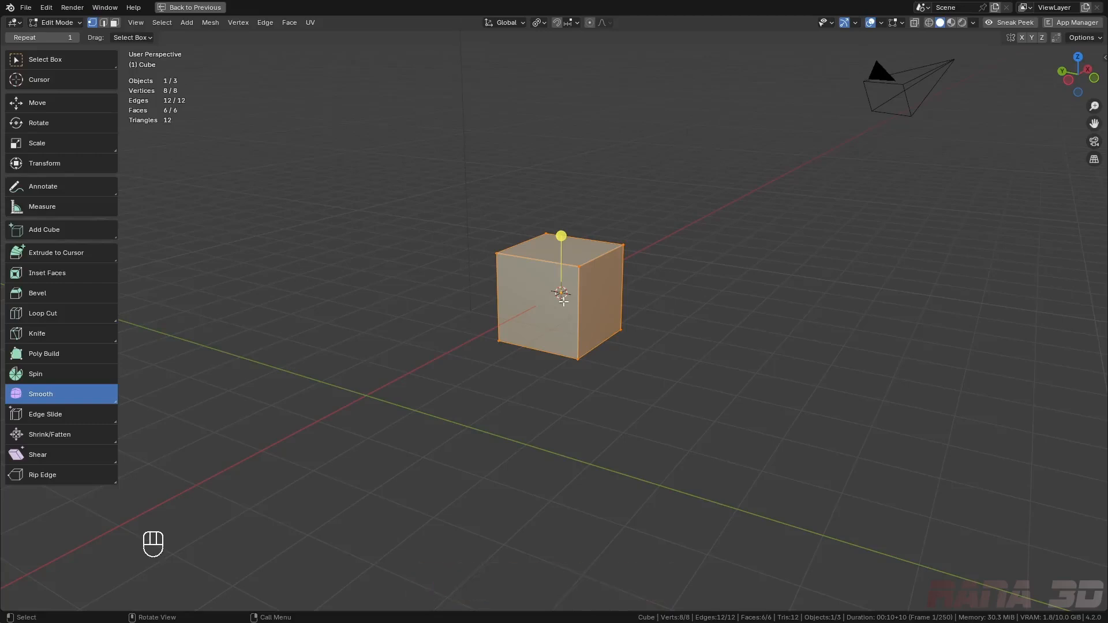
pyautogui.moveTo(635, 287); pyautogui.dragTo(647, 278, button='middle')
pyautogui.rightClick(648, 279)
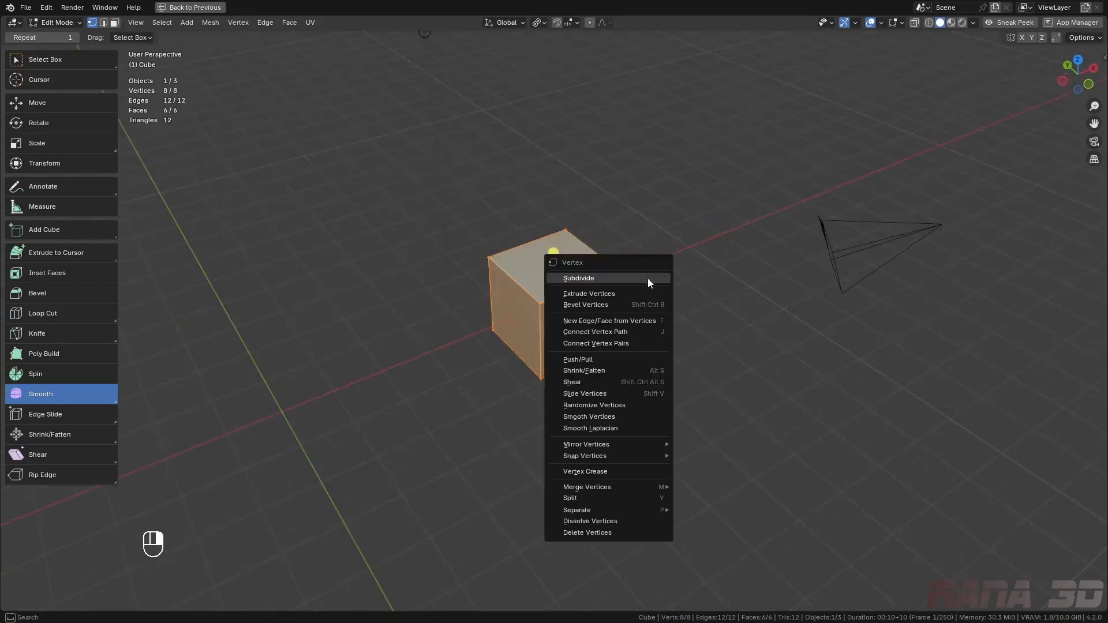
pyautogui.click(625, 282)
pyautogui.rightClick(626, 282)
pyautogui.click(625, 282)
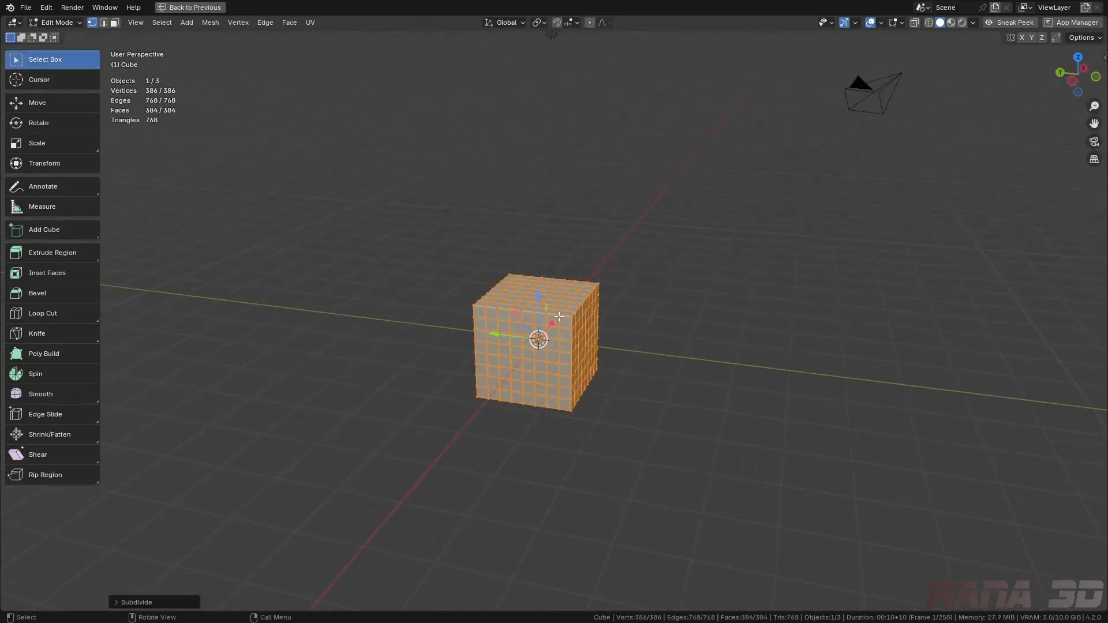
# - Smooth all vertices of the subdivided cube with the Smooth tool and set Smoothing to 1.000
pyautogui.click(40, 394)
pyautogui.moveTo(564, 332); pyautogui.dragTo(614, 298, button='middle')
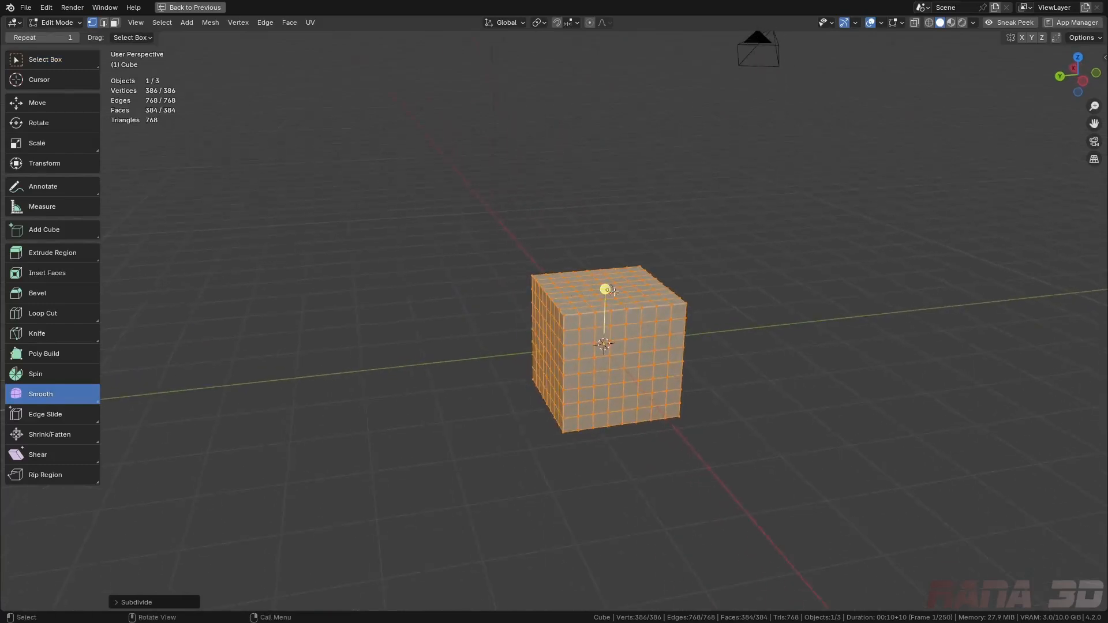
pyautogui.moveTo(602, 287); pyautogui.dragTo(620, 201)
pyautogui.moveTo(588, 363); pyautogui.dragTo(633, 359, button='middle')
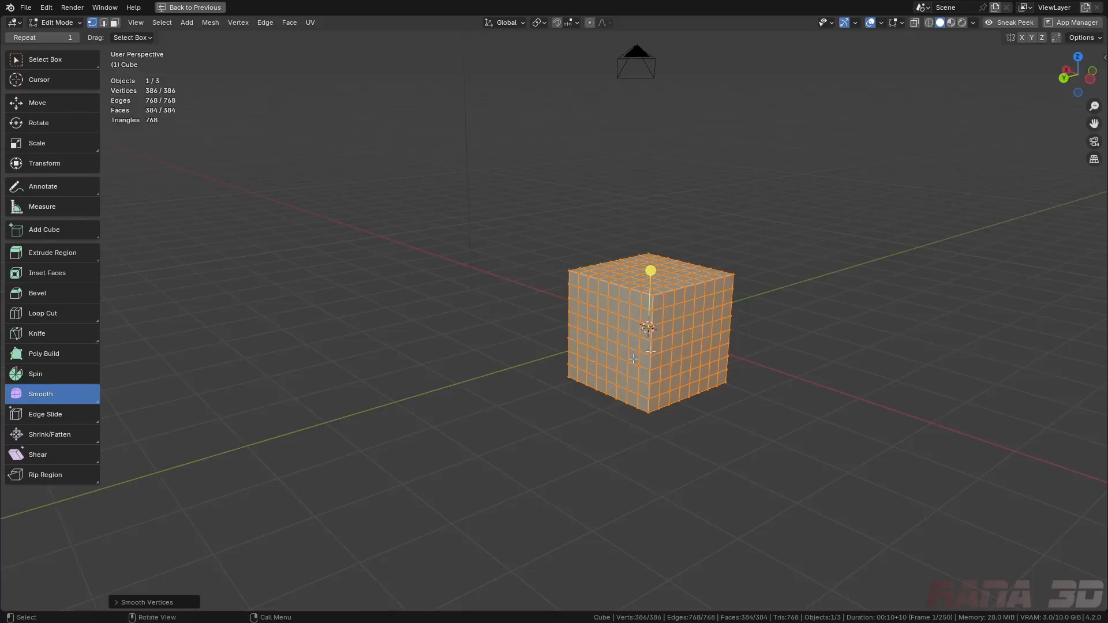
pyautogui.click(126, 603)
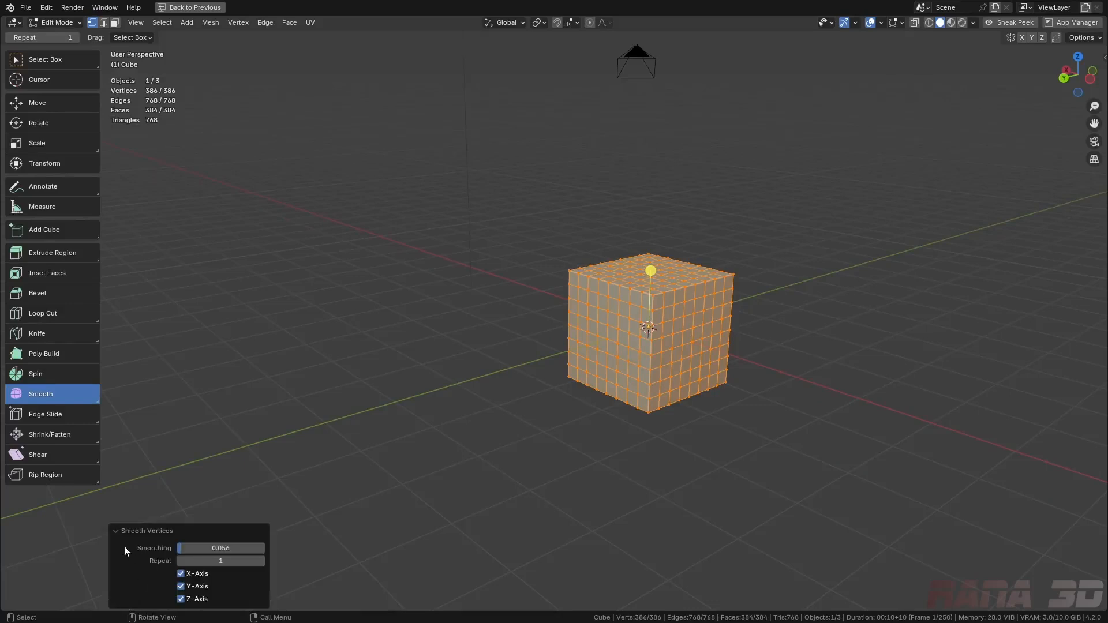
pyautogui.moveTo(191, 549); pyautogui.dragTo(299, 147)
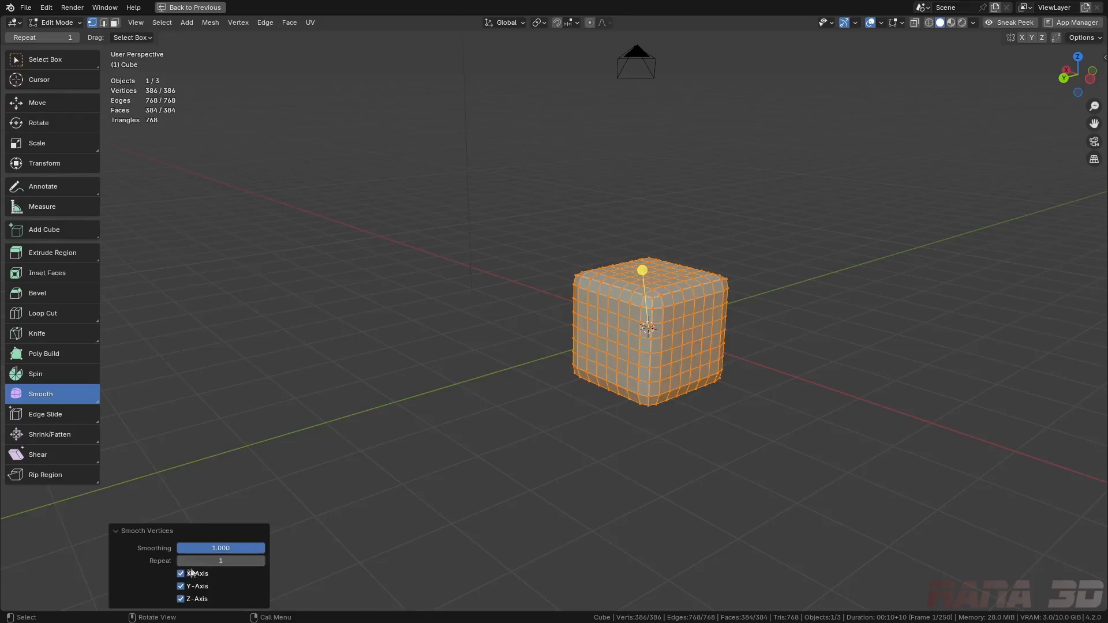
# - Set the Smooth Vertices Repeat value to 19
pyautogui.moveTo(230, 570); pyautogui.dragTo(243, 156)
pyautogui.scroll(3, 700, 356)
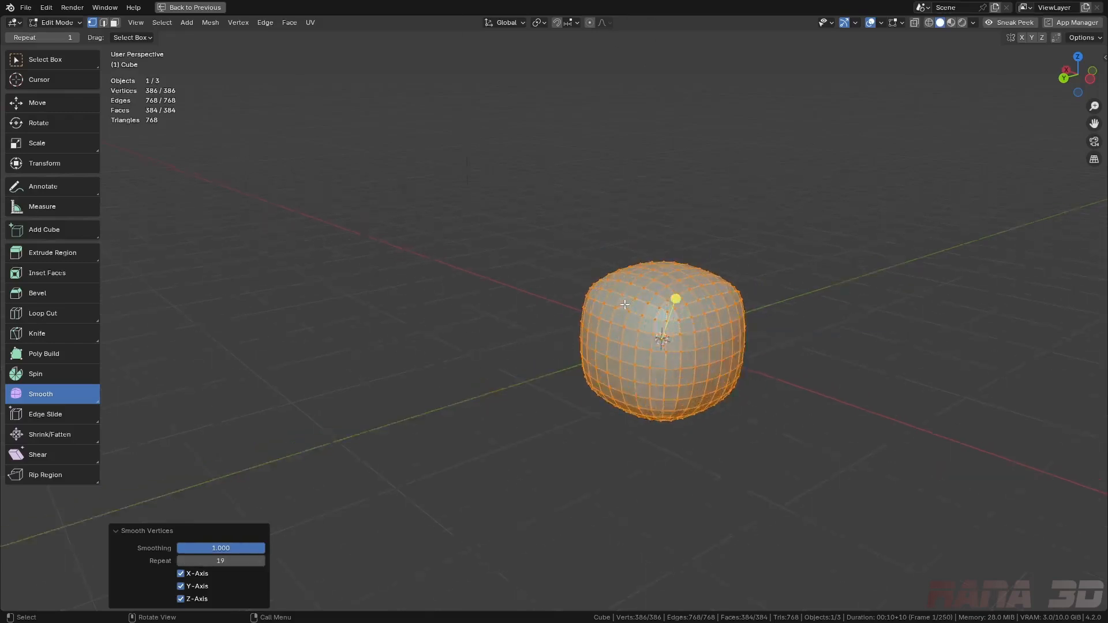
pyautogui.moveTo(700, 357); pyautogui.dragTo(698, 344, button='middle')
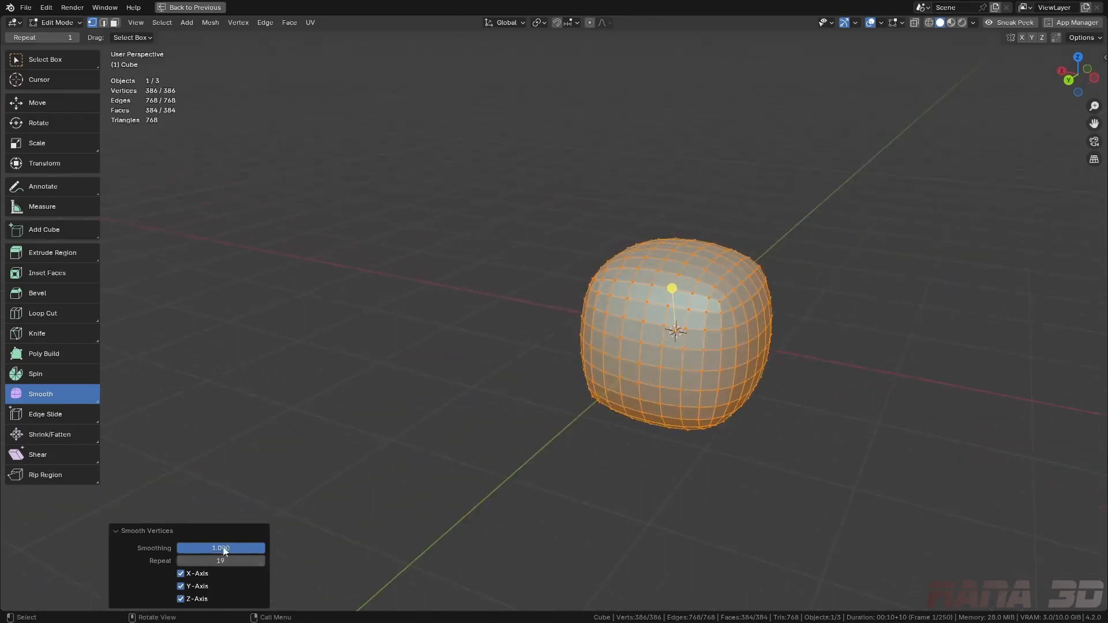
# - Set the Smooth Vertices Repeat value to 92 and Smoothing to 0.000
pyautogui.moveTo(217, 567); pyautogui.dragTo(221, 119)
pyautogui.moveTo(229, 550); pyautogui.dragTo(120, 125)
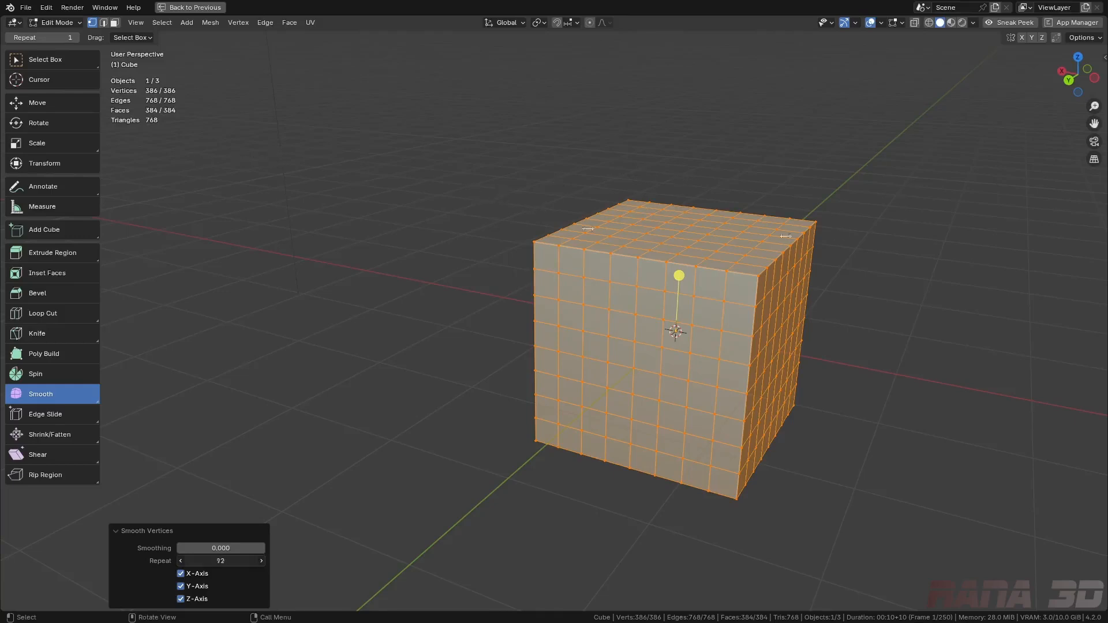
pyautogui.moveTo(529, 233); pyautogui.dragTo(175, 599)
pyautogui.moveTo(213, 546); pyautogui.dragTo(225, 142)
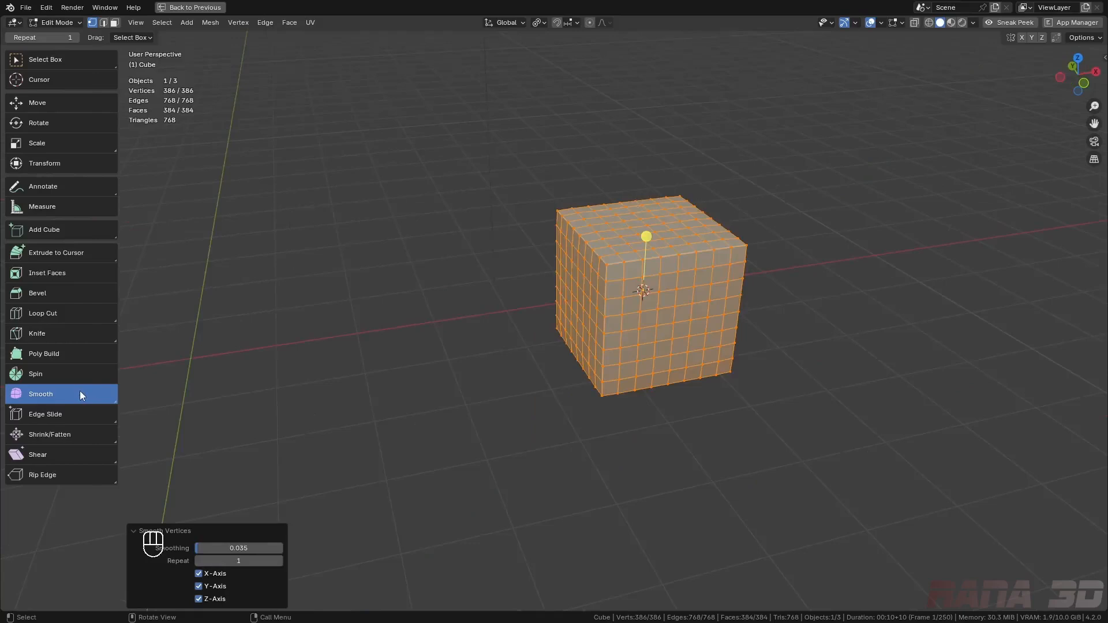
# - Switch to the Randomize tool and randomly displace all vertices of the subdivided cube
pyautogui.moveTo(80, 390); pyautogui.dragTo(68, 443)
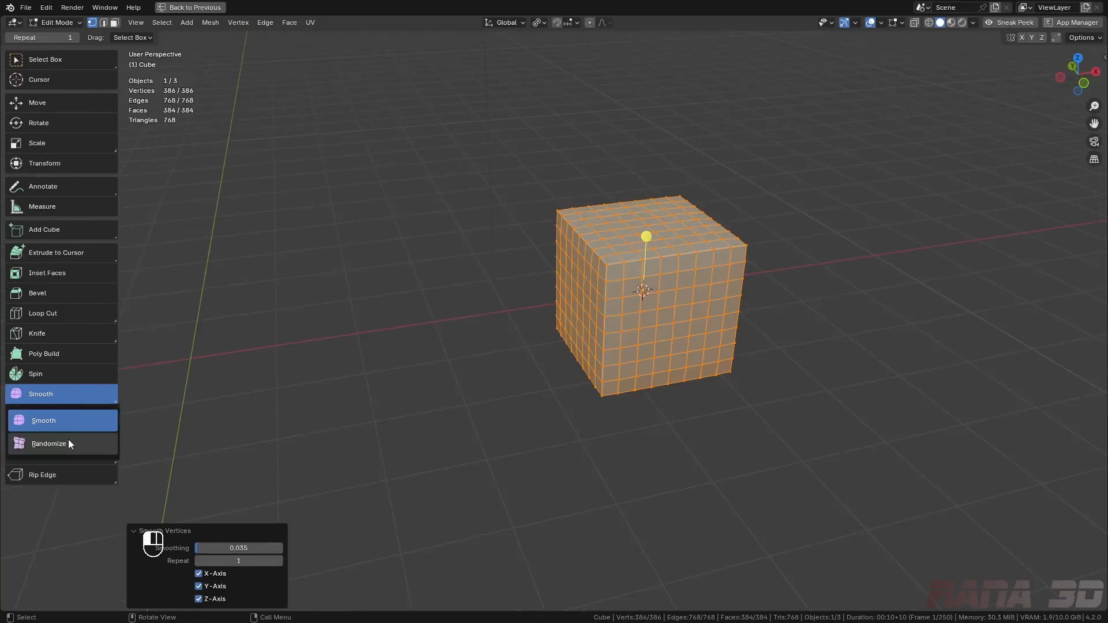
pyautogui.click(59, 448)
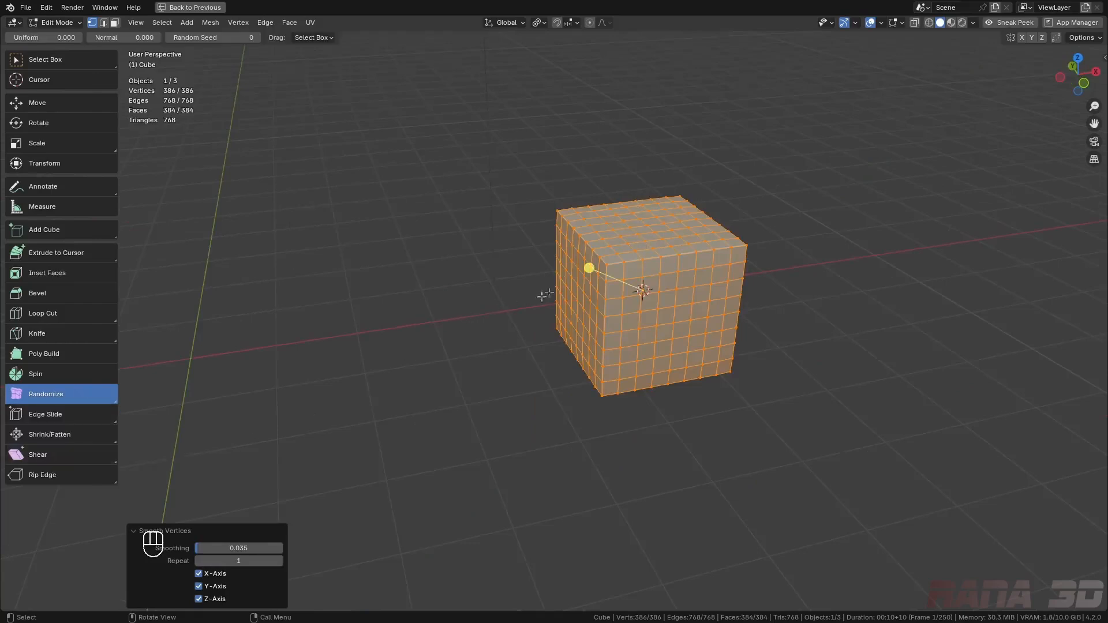
pyautogui.moveTo(588, 266); pyautogui.dragTo(765, 297)
pyautogui.moveTo(764, 296); pyautogui.dragTo(802, 315, button='middle')
pyautogui.scroll(2, 629, 300)
pyautogui.moveTo(618, 252); pyautogui.dragTo(627, 252)
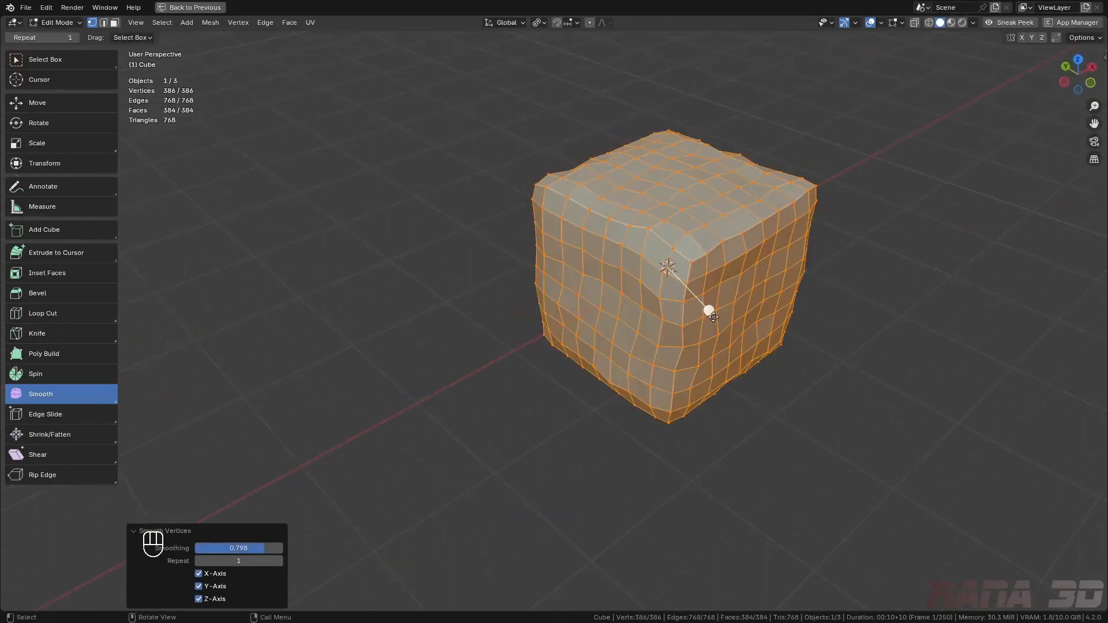
# - Undo the last smoothing and smooth the randomized cube again with the Smooth tool at about 1.446
pyautogui.hotkey('ctrl', 'z')
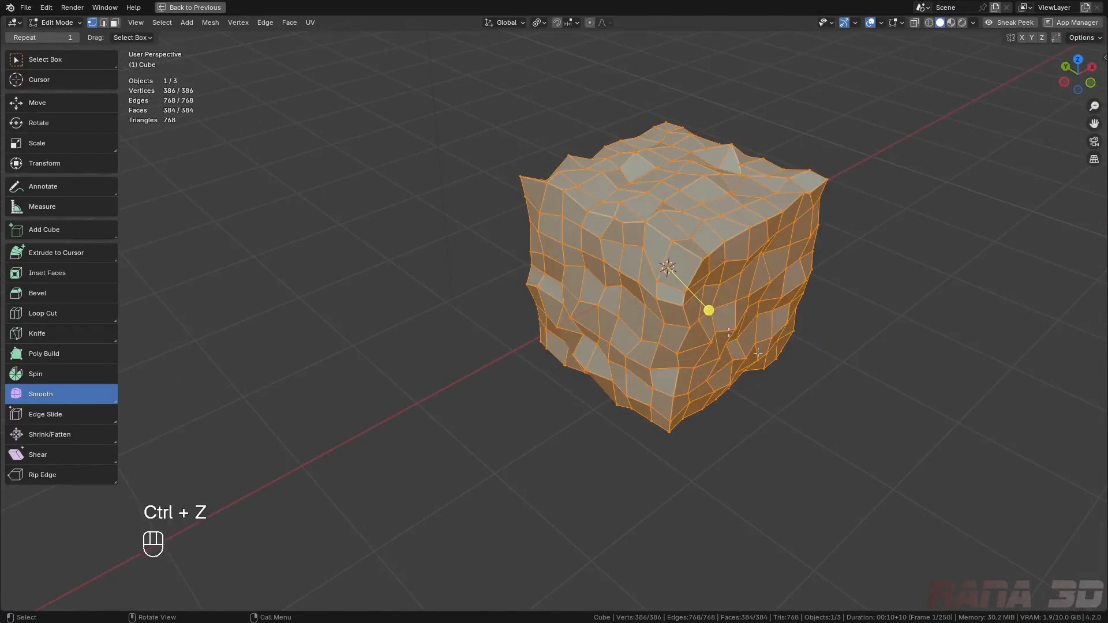
pyautogui.moveTo(708, 310); pyautogui.dragTo(906, 371)
pyautogui.moveTo(646, 293); pyautogui.dragTo(689, 275, button='middle')
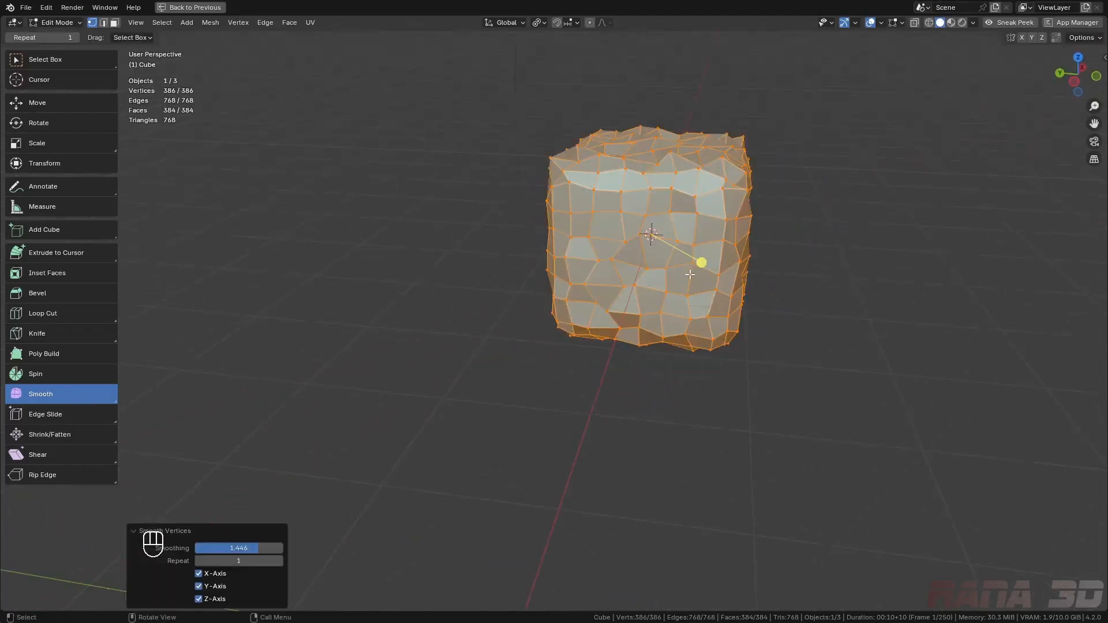
pyautogui.moveTo(699, 265); pyautogui.dragTo(860, 318)
pyautogui.moveTo(860, 319); pyautogui.dragTo(794, 309, button='middle')
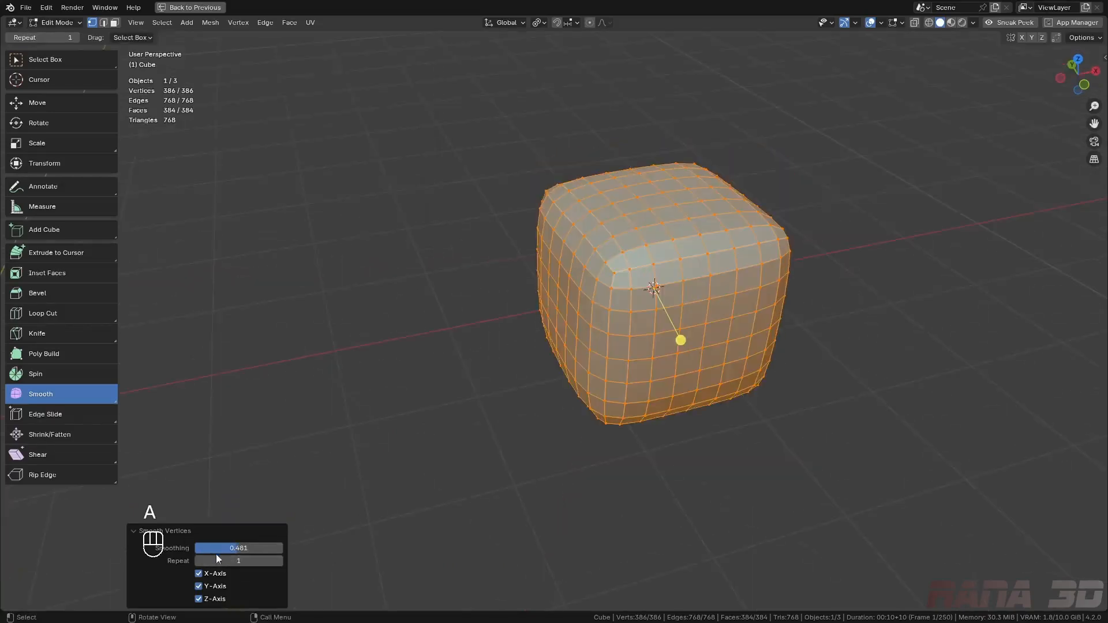
# - Set Smoothing to 1.000 for the subdivided cube and raise Repeat until the mesh is nearly spherical
pyautogui.moveTo(227, 551); pyautogui.dragTo(262, 549)
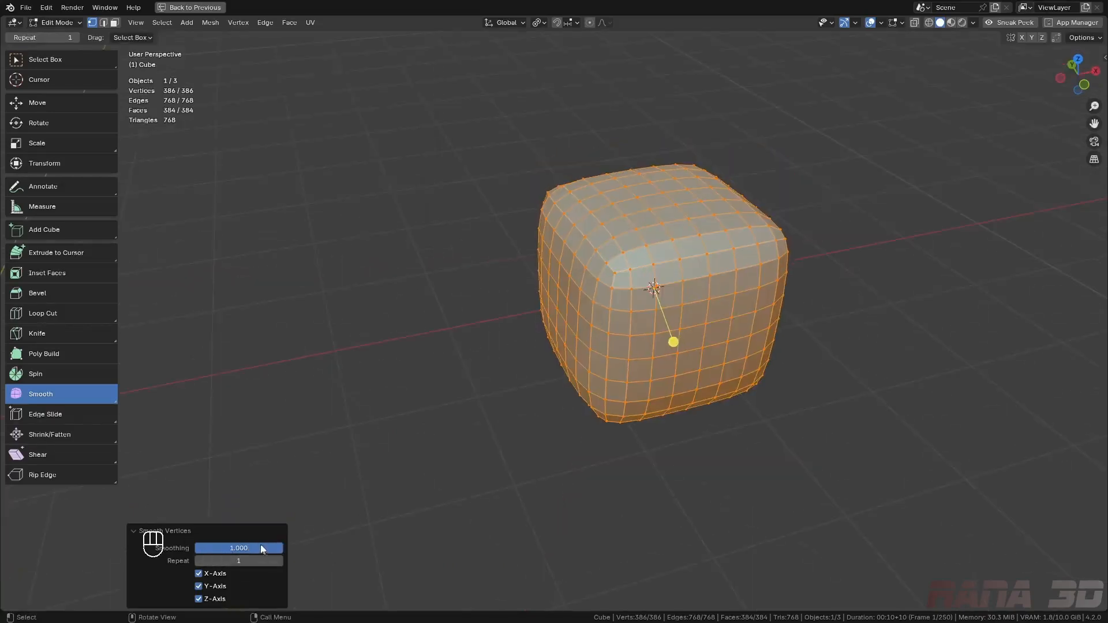
pyautogui.moveTo(254, 560); pyautogui.dragTo(346, 561)
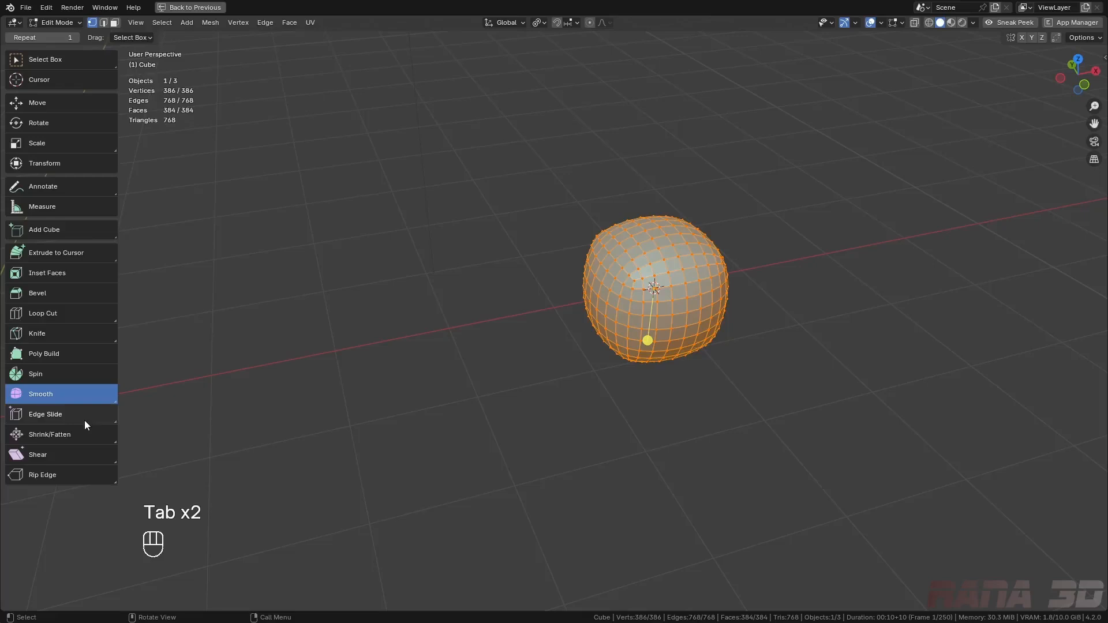
# - Switch to the Edge Slide tool and edge selection, select one vertical edge loop around the rounded cube and slide it
pyautogui.click(51, 415)
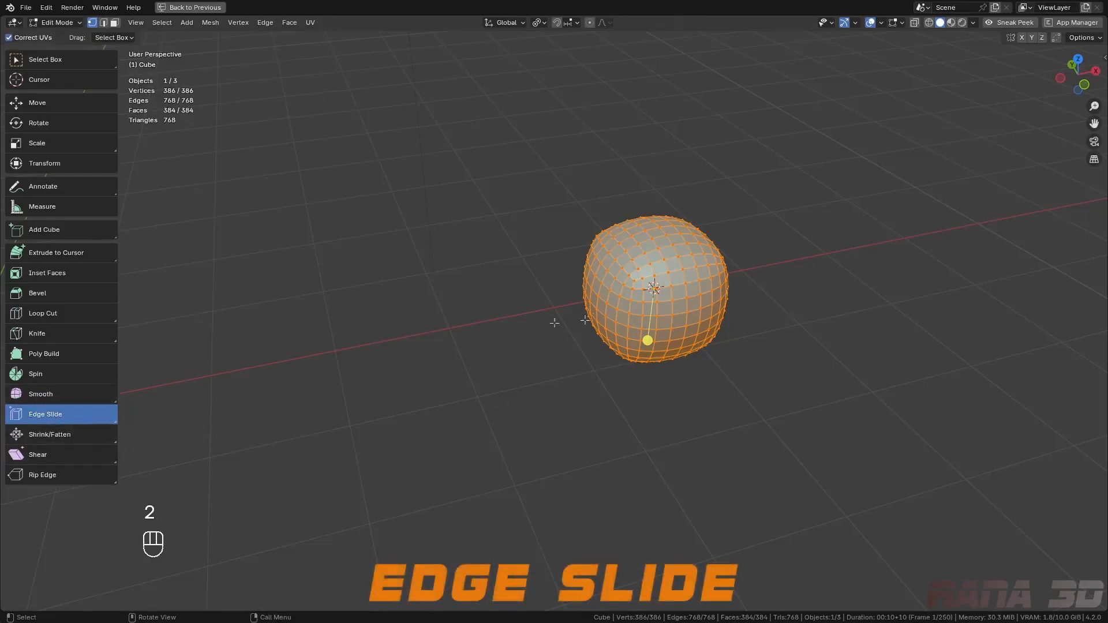
pyautogui.moveTo(622, 247); pyautogui.dragTo(649, 241, button='middle')
pyautogui.scroll(2, 720, 226)
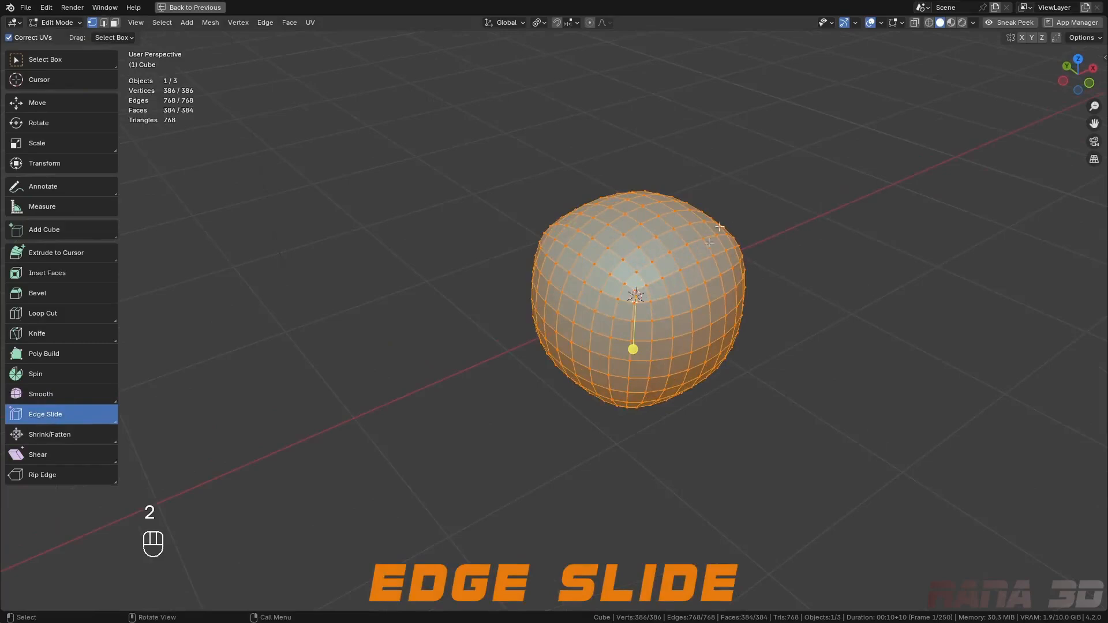
pyautogui.click(103, 24)
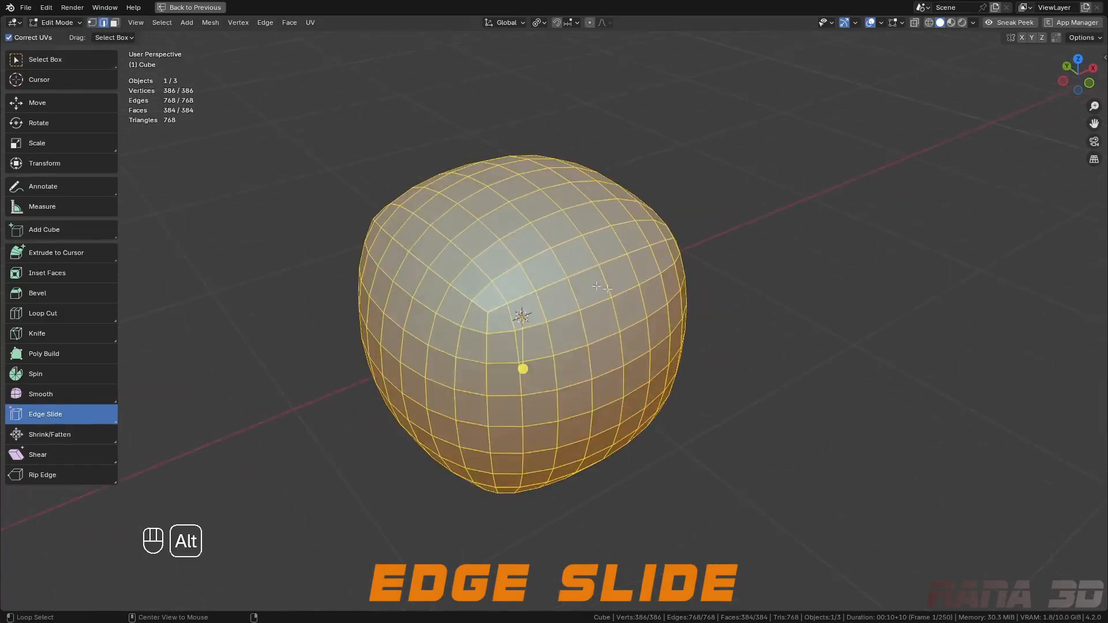
pyautogui.keyDown('alt'); pyautogui.click(604, 273); pyautogui.keyUp('alt')
pyautogui.moveTo(619, 332); pyautogui.dragTo(544, 297, button='middle')
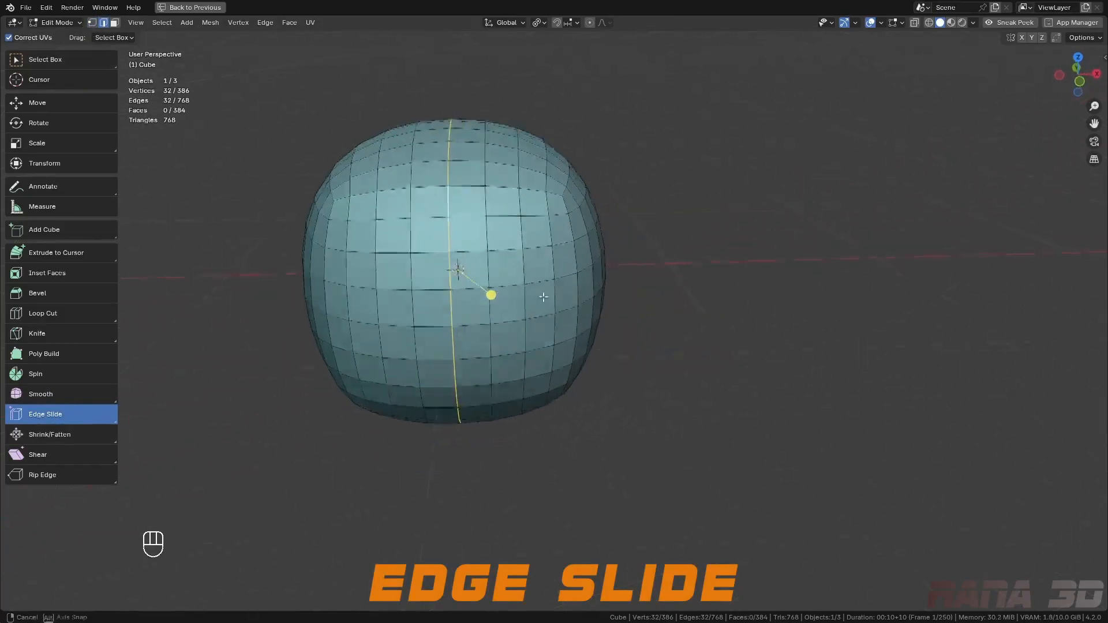
pyautogui.moveTo(491, 295); pyautogui.dragTo(487, 273)
pyautogui.moveTo(487, 273); pyautogui.dragTo(519, 283, button='middle')
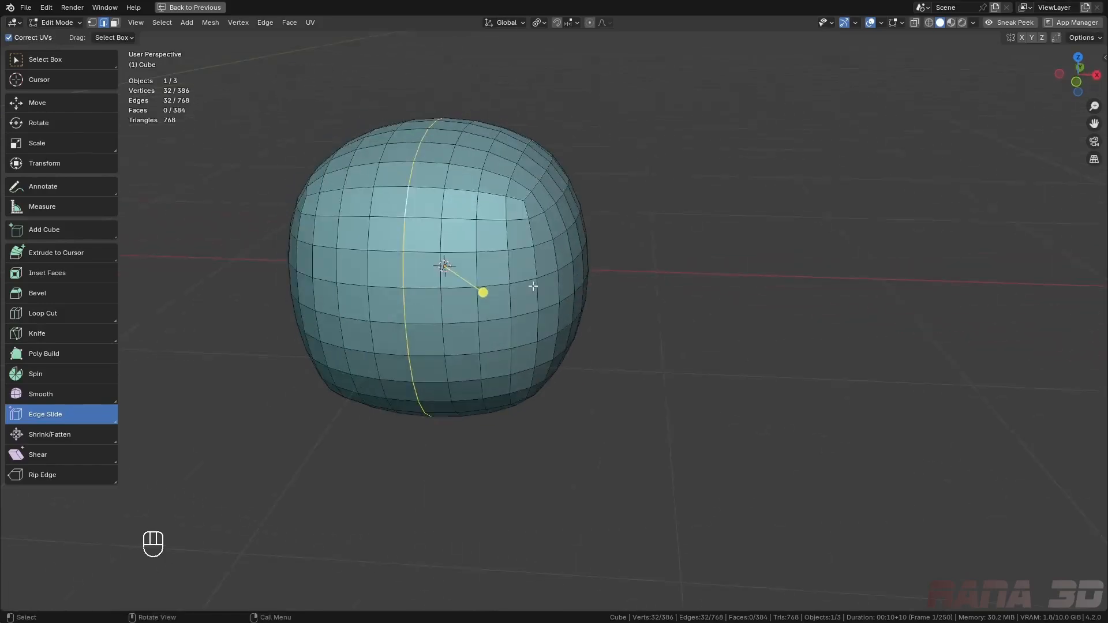
# - Try to slide the selected edge loop with the Even and Flipped options turned on
pyautogui.press('g')
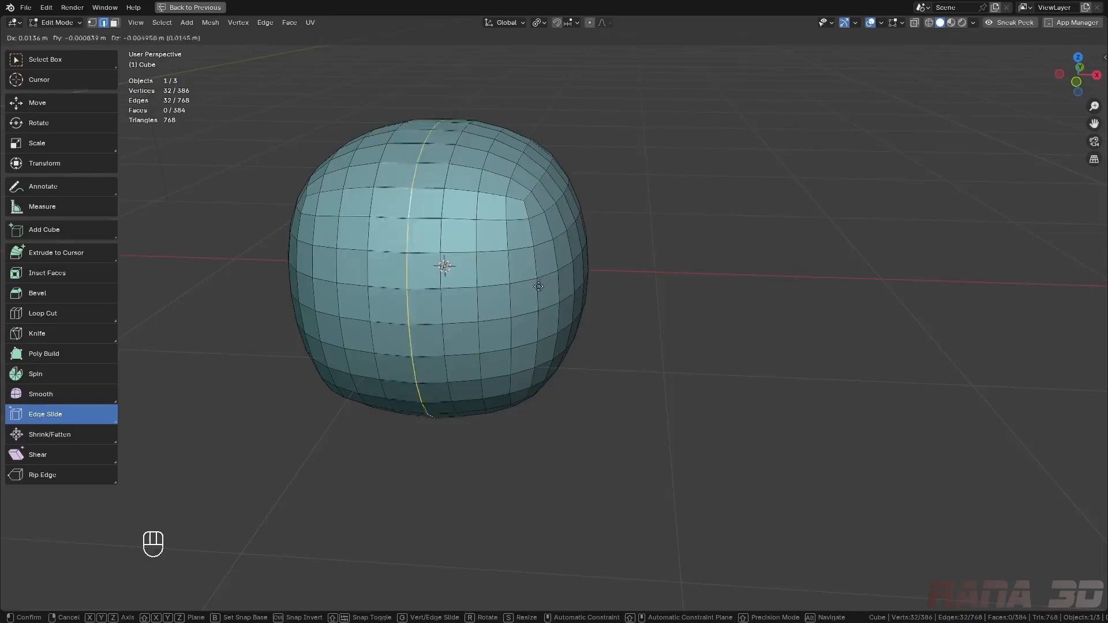
pyautogui.rightClick(539, 284)
pyautogui.moveTo(540, 285); pyautogui.dragTo(623, 308, button='middle')
pyautogui.press('g')
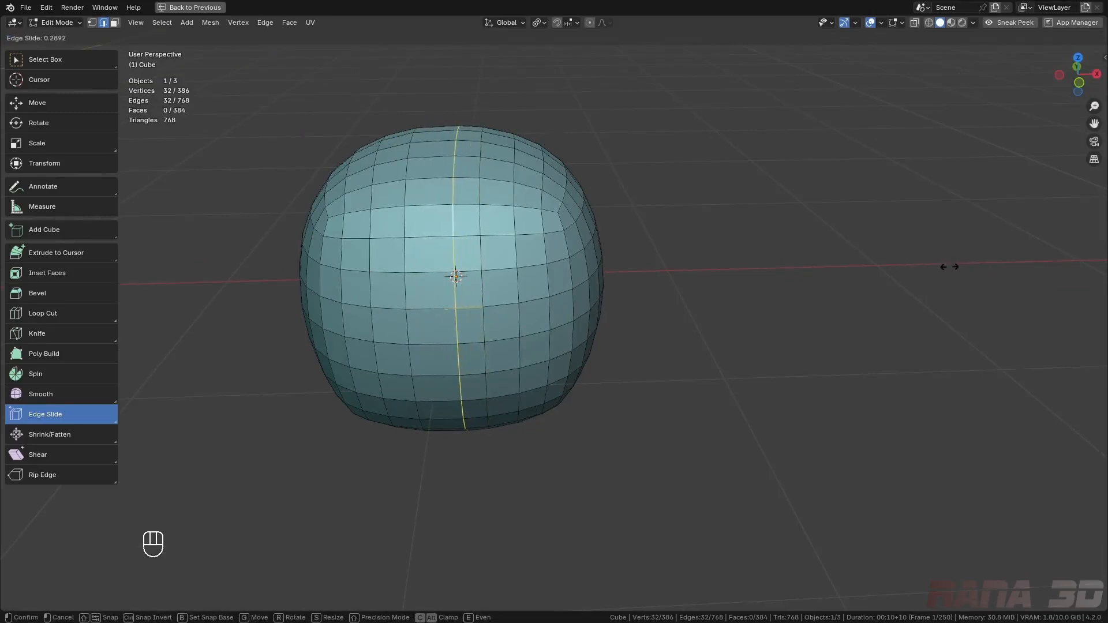
pyautogui.press('e')
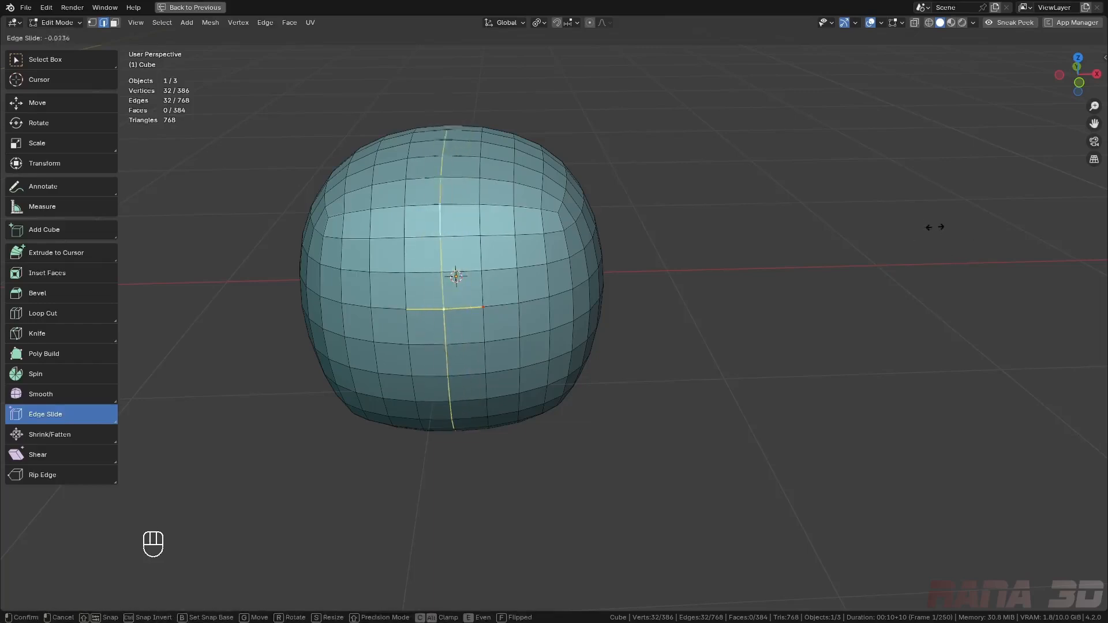
pyautogui.press('f')
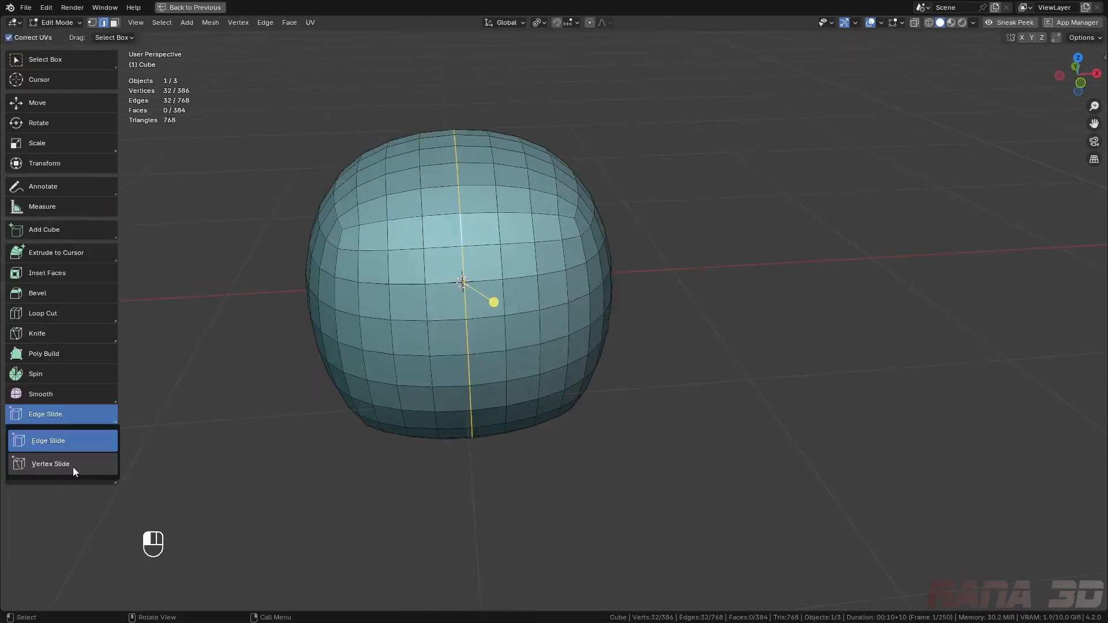
# - Switch to the Vertex Slide tool, select a single vertex above the 3D cursor and slide it along its adjoining edges
pyautogui.click(73, 466)
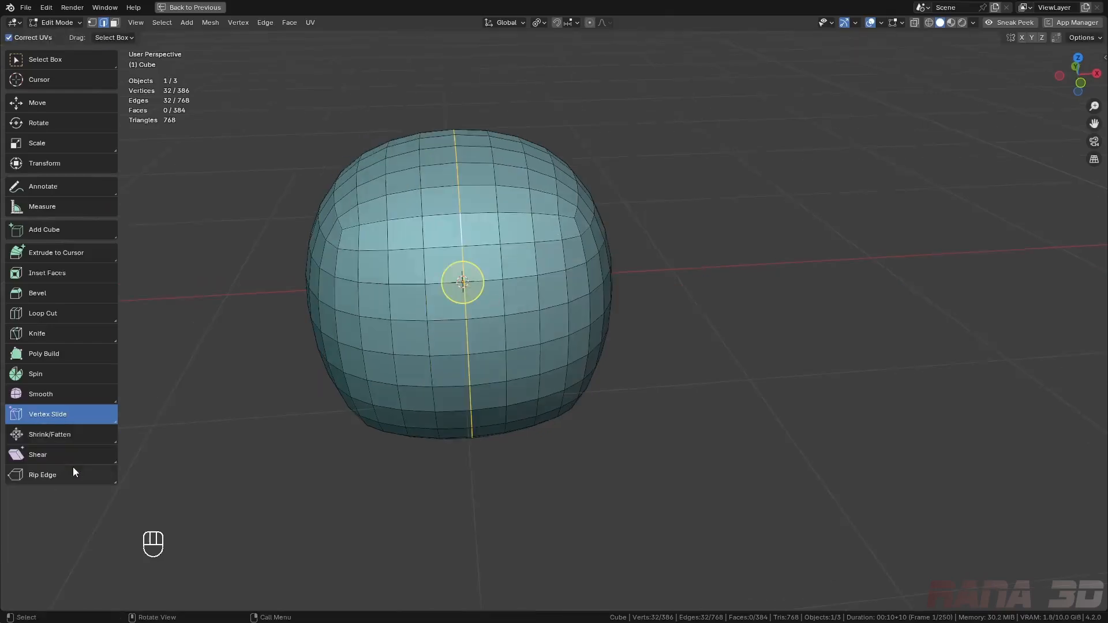
pyautogui.scroll(3, 460, 280)
pyautogui.click(471, 230)
pyautogui.moveTo(478, 226); pyautogui.dragTo(675, 252)
pyautogui.rightClick(675, 251)
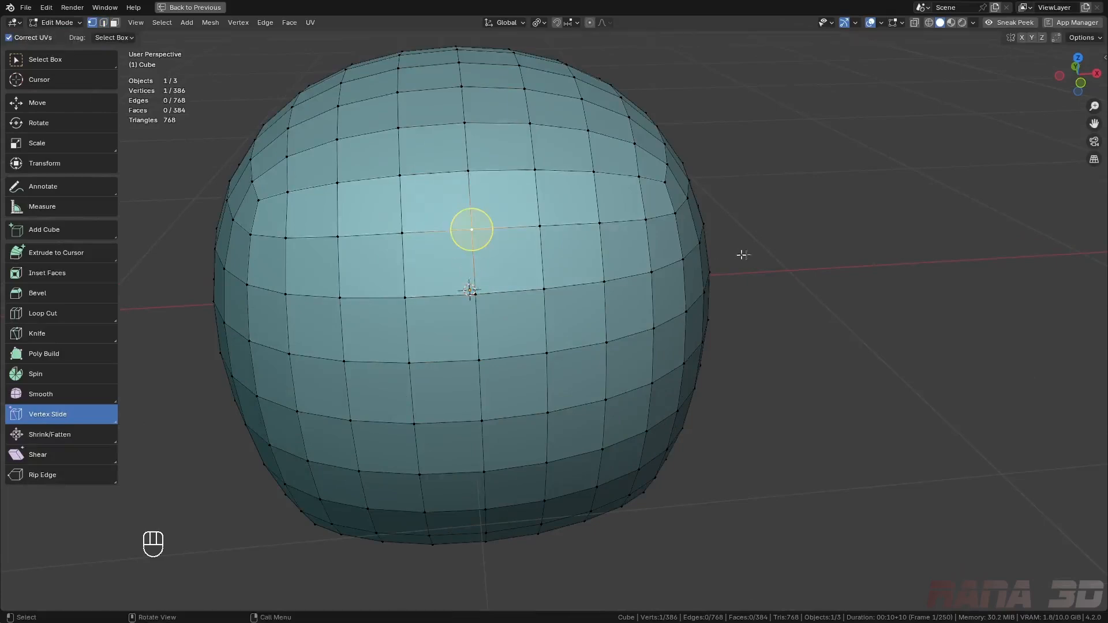
pyautogui.press('g')
pyautogui.press('g')
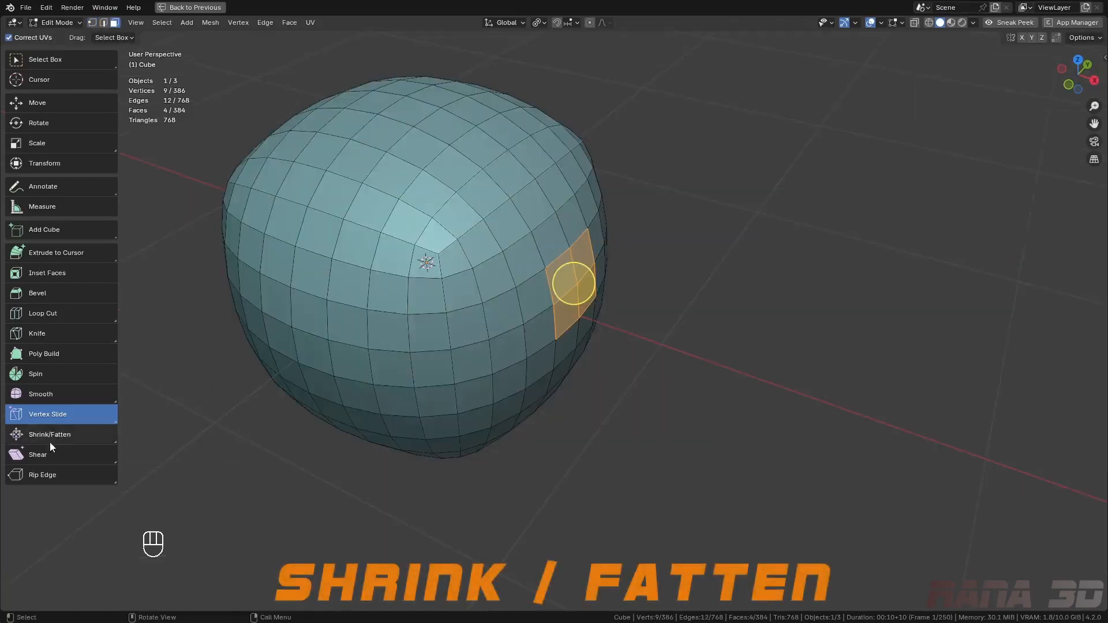
# - Try to move the four selected faces along their normals with Shrink/Fatten
pyautogui.click(58, 439)
pyautogui.moveTo(627, 294); pyautogui.dragTo(710, 309)
pyautogui.rightClick(712, 309)
pyautogui.hotkey('alt', 's')
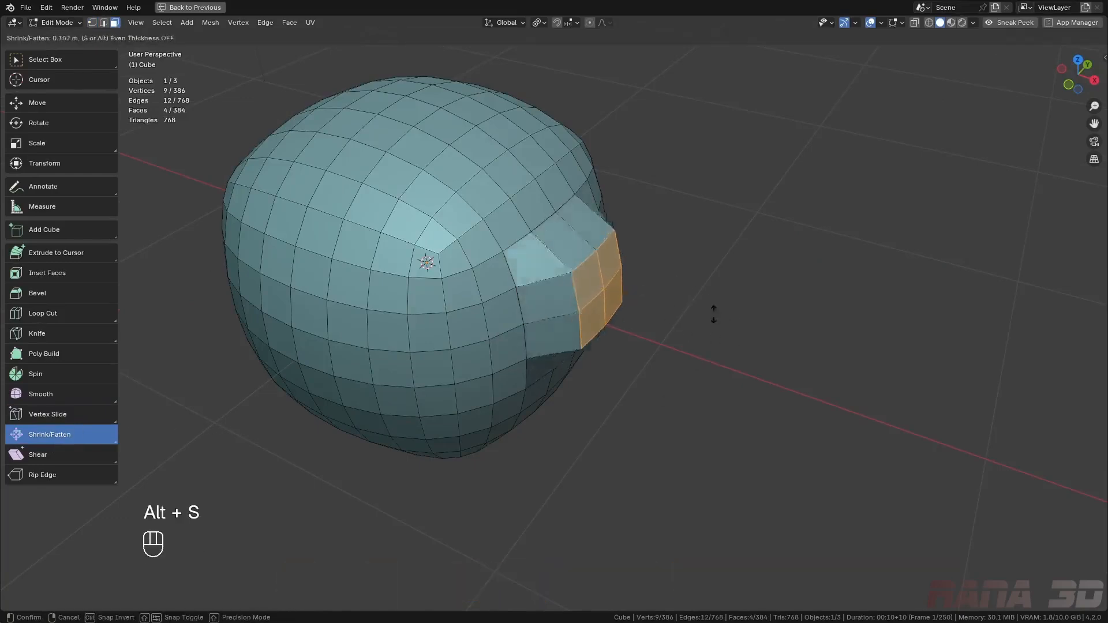
pyautogui.rightClick(716, 317)
# - Switch to the Push/Pull tool and push the four selected faces inward by a distance of about -0.115
pyautogui.click(89, 438)
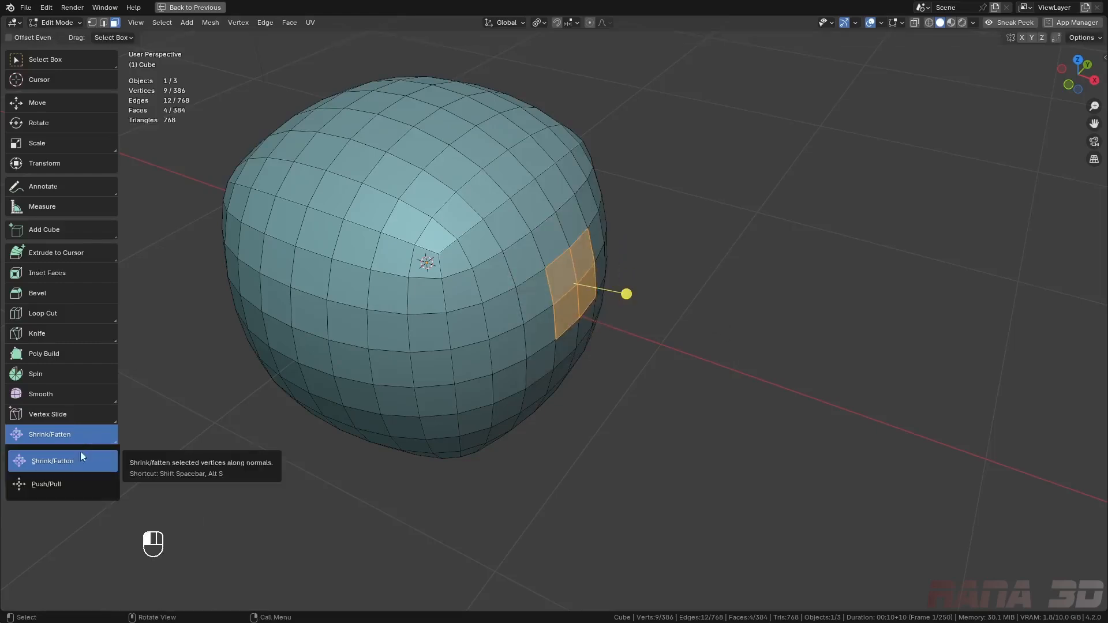
pyautogui.click(63, 484)
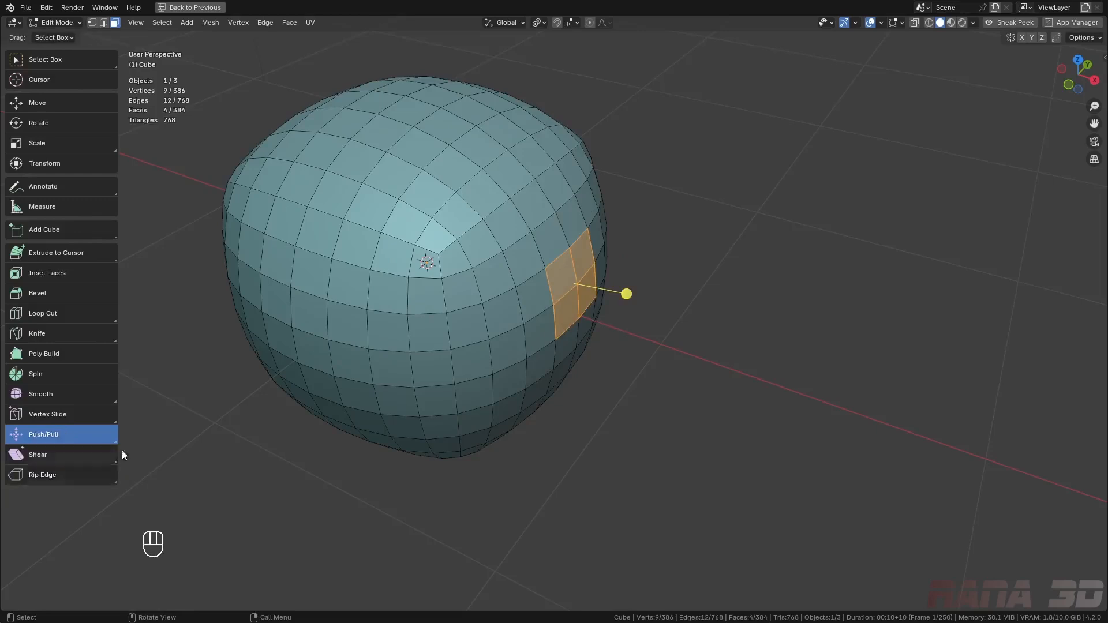
pyautogui.moveTo(625, 294); pyautogui.dragTo(671, 306)
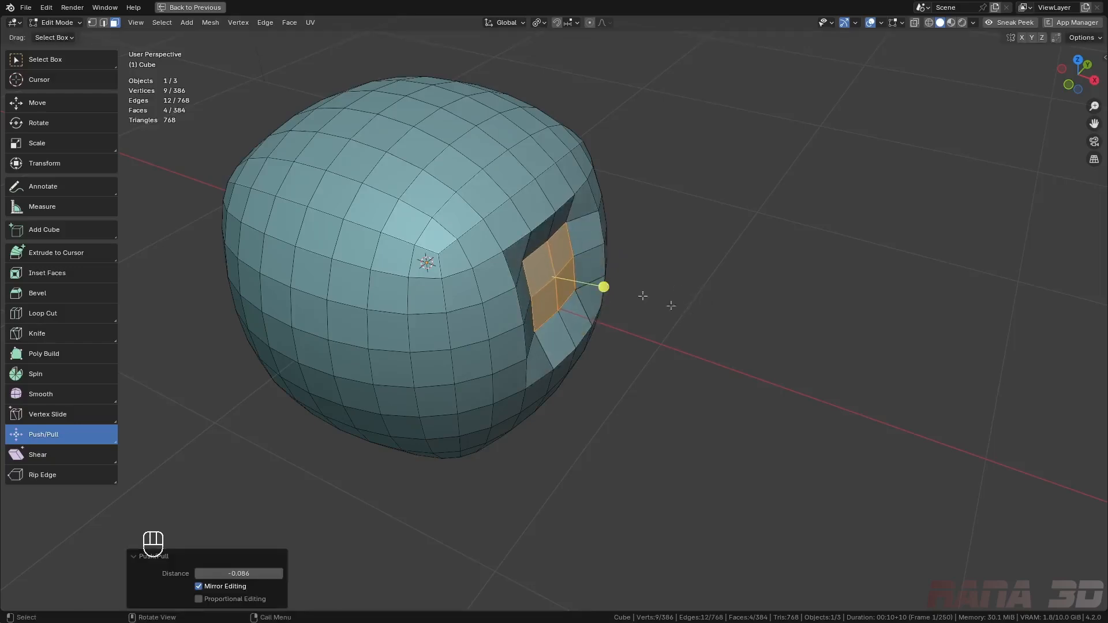
pyautogui.moveTo(532, 242); pyautogui.dragTo(508, 214, button='middle')
pyautogui.moveTo(608, 344); pyautogui.dragTo(675, 340, button='middle')
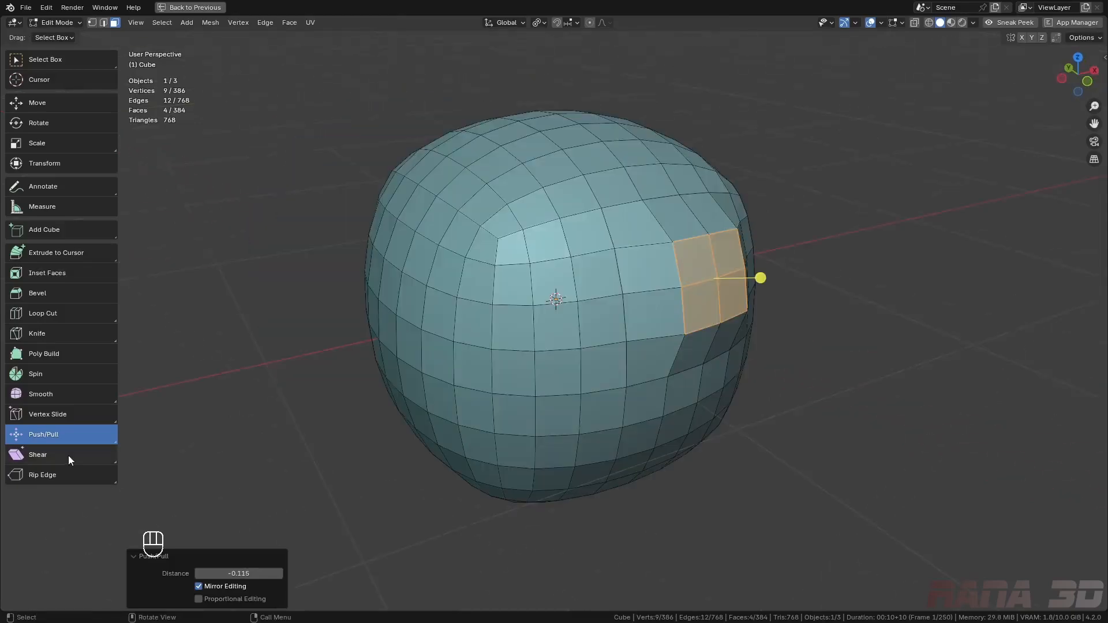
# - Switch to the Shear tool for the four pushed-in faces
pyautogui.click(67, 451)
pyautogui.moveTo(715, 167); pyautogui.dragTo(785, 193, button='middle')
pyautogui.keyDown('shift'); pyautogui.moveTo(785, 193); pyautogui.dragTo(685, 239, button='middle'); pyautogui.keyUp('shift')
pyautogui.scroll(4, 686, 239)
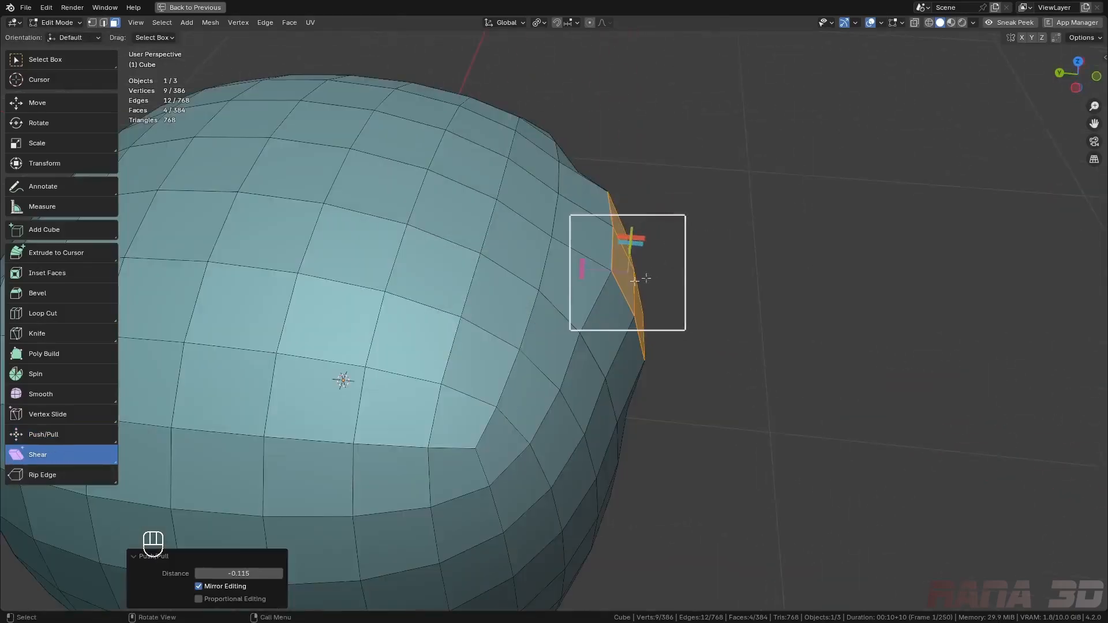
pyautogui.moveTo(618, 273); pyautogui.dragTo(577, 264, button='middle')
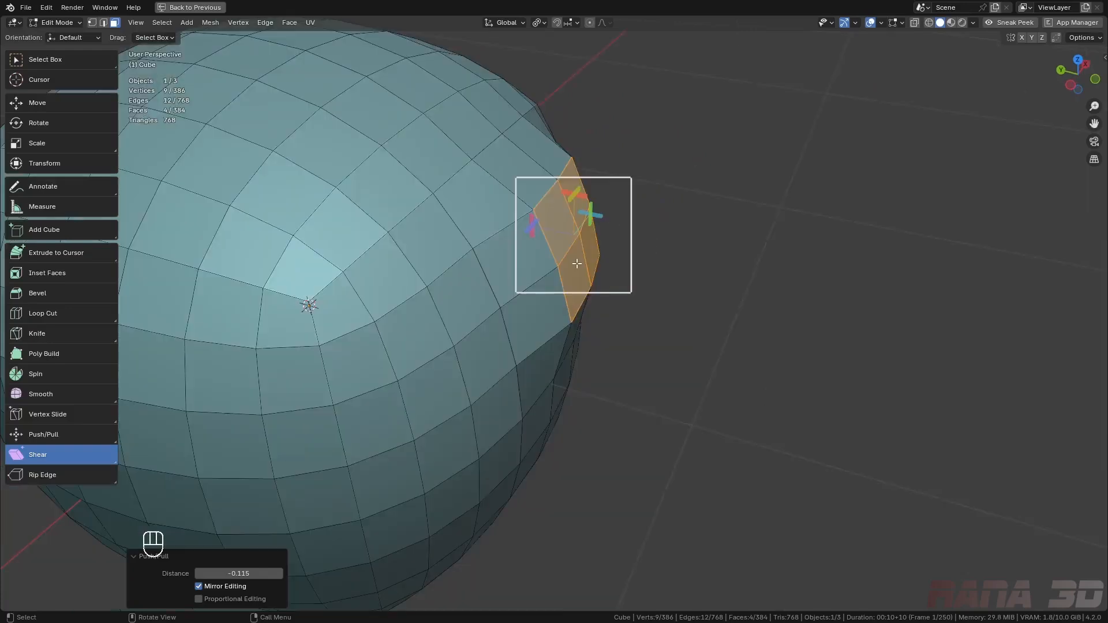
pyautogui.moveTo(640, 272); pyautogui.dragTo(628, 237, button='middle')
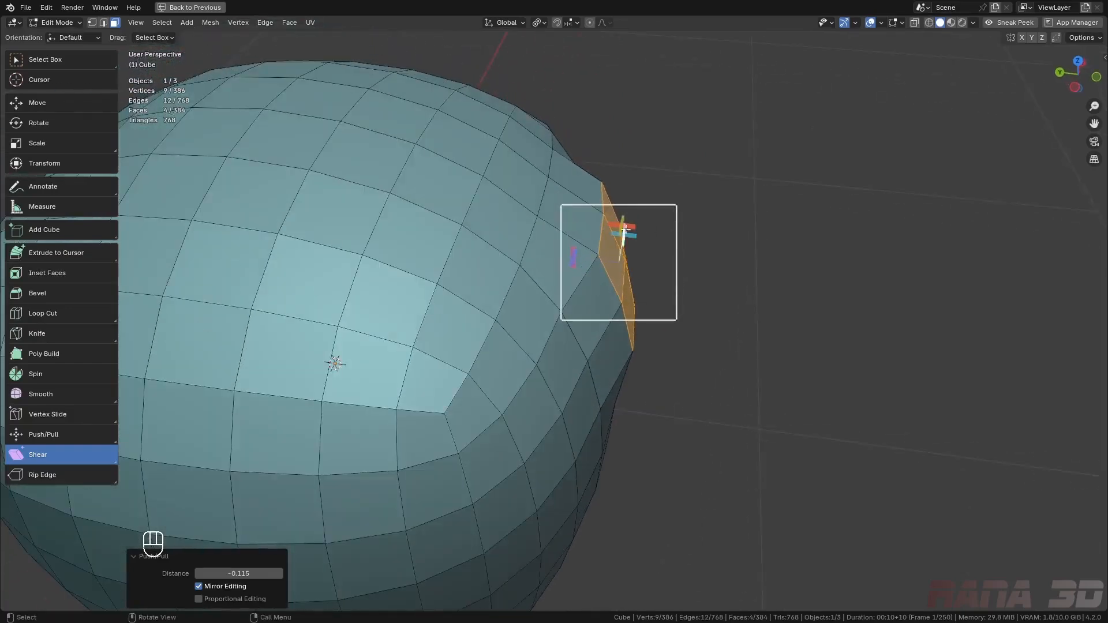
# - Shear the four selected faces by about 0.675 on axis X with ortho Y, and about 0.623 on axis Y with ortho X
pyautogui.moveTo(625, 231); pyautogui.dragTo(1003, 307)
pyautogui.moveTo(457, 197); pyautogui.dragTo(477, 239, button='middle')
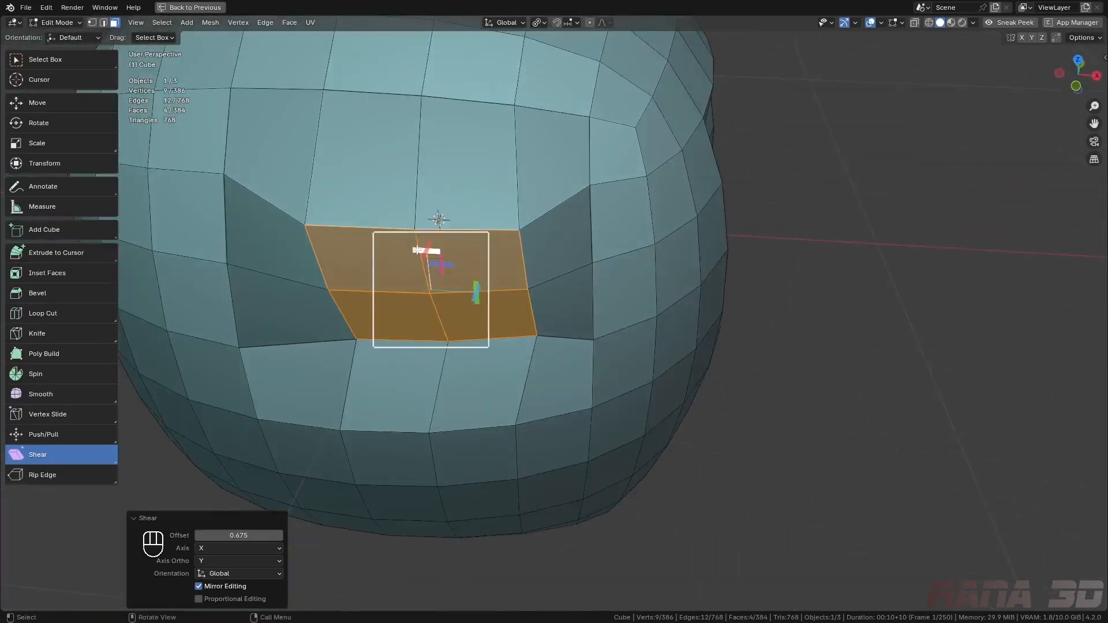
pyautogui.moveTo(426, 250); pyautogui.dragTo(765, 252)
pyautogui.moveTo(289, 248); pyautogui.dragTo(292, 202, button='middle')
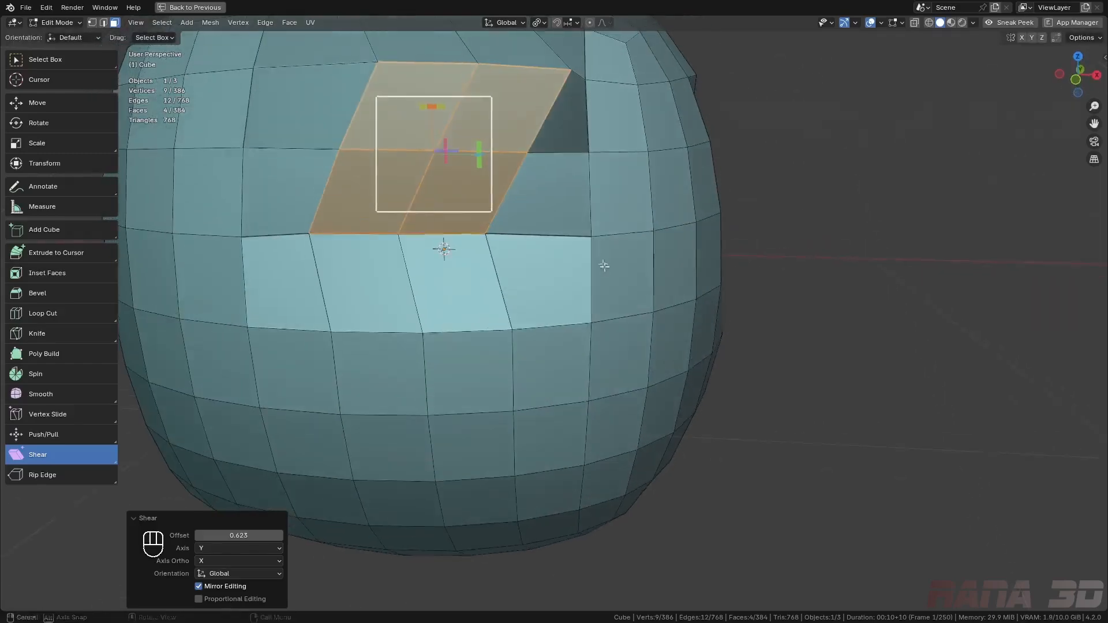
# - Undo the shear operations on the four selected faces
pyautogui.hotkey('ctrl', 'z')
pyautogui.hotkey('ctrl', 'z')
pyautogui.hotkey('ctrl', 'z')
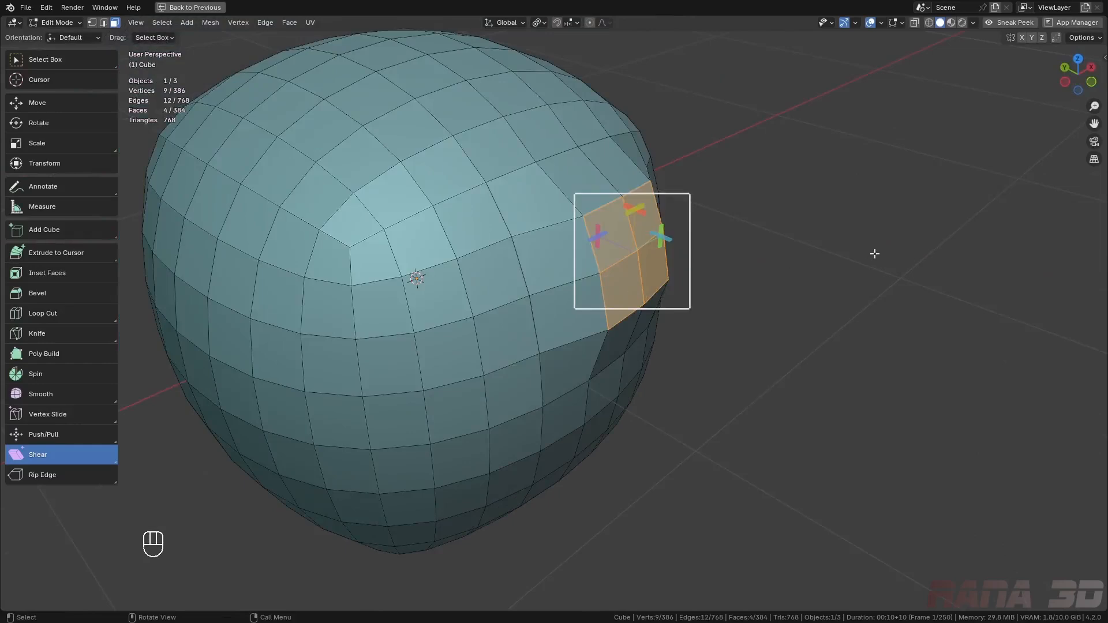
# - Try shearing the four selected faces freehand along the Y axis and along the X axis
pyautogui.press('ctrl')
pyautogui.hotkey('shift', 'ctrl', 'alt', 's')
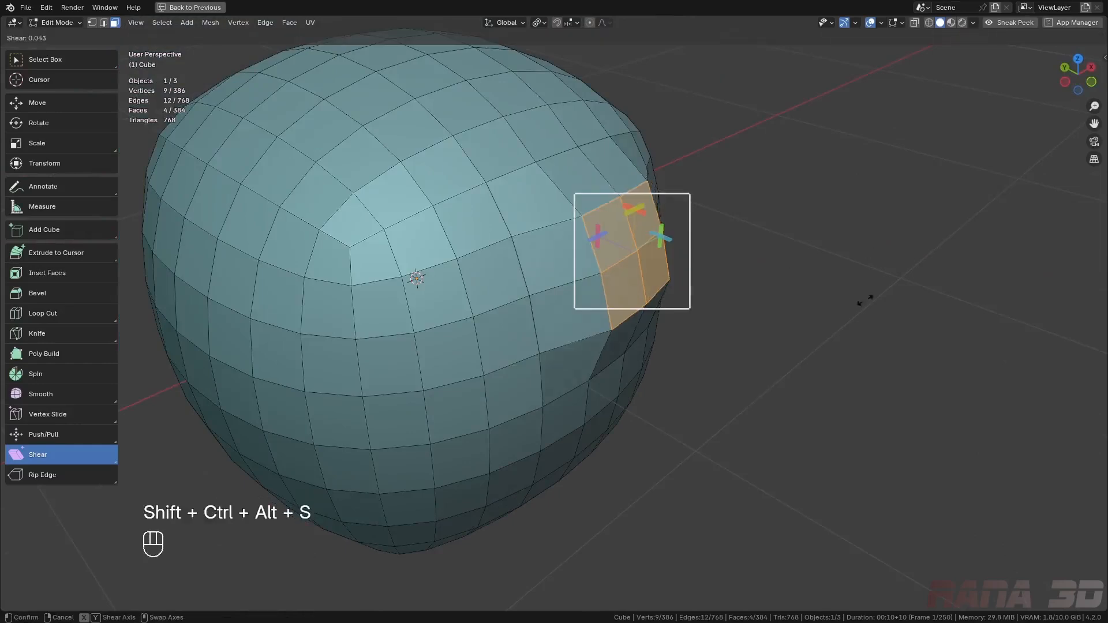
pyautogui.press('y')
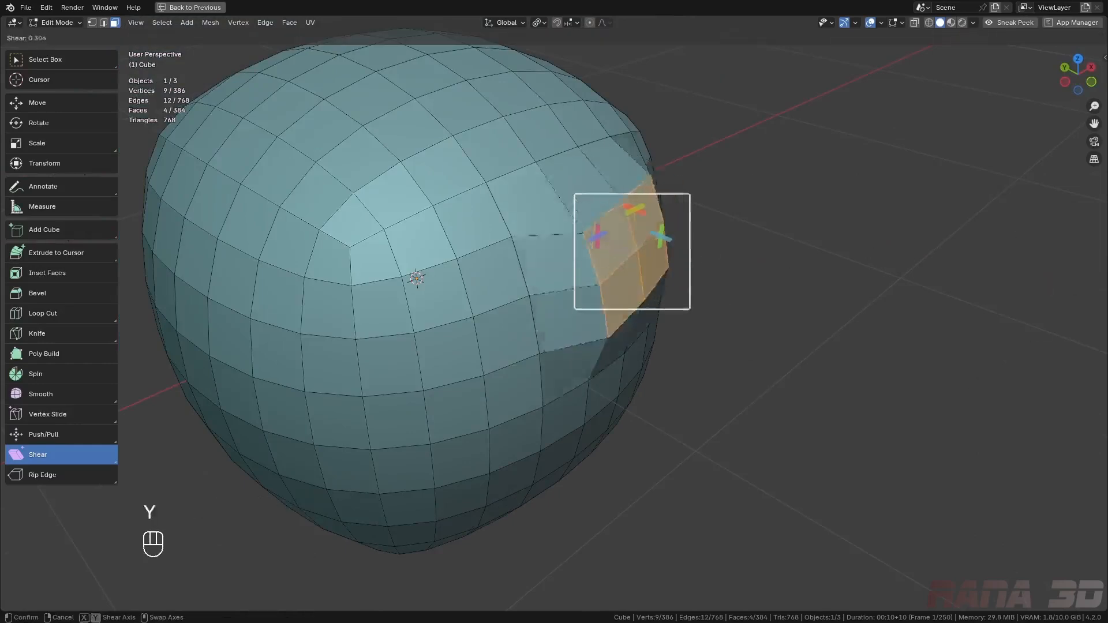
pyautogui.press('x')
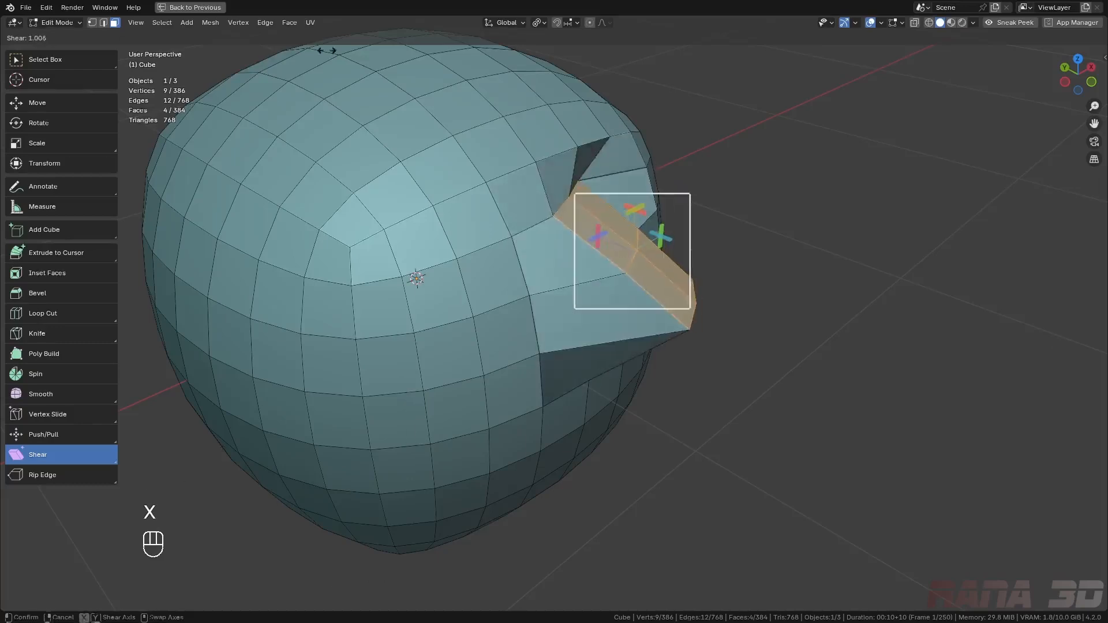
pyautogui.press('z')
pyautogui.press('z')
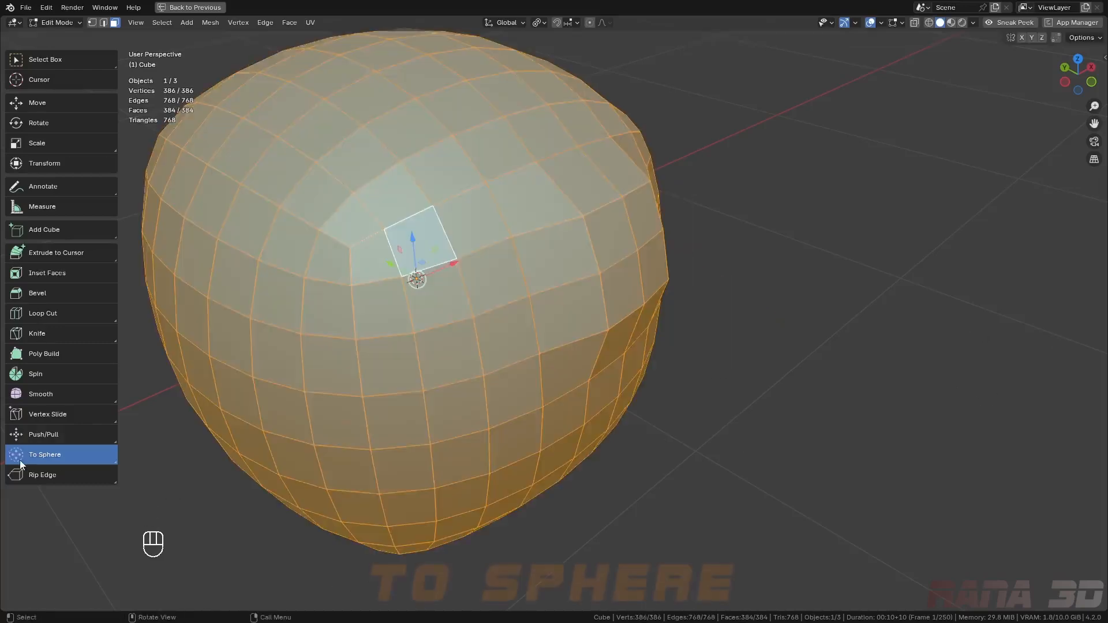
# - Use the To Sphere tool on the whole selected mesh with factor 1.000, and apply it again with a factor of about 0.215
pyautogui.moveTo(536, 323); pyautogui.dragTo(557, 336, button='middle')
pyautogui.moveTo(549, 274); pyautogui.dragTo(516, 221, button='middle')
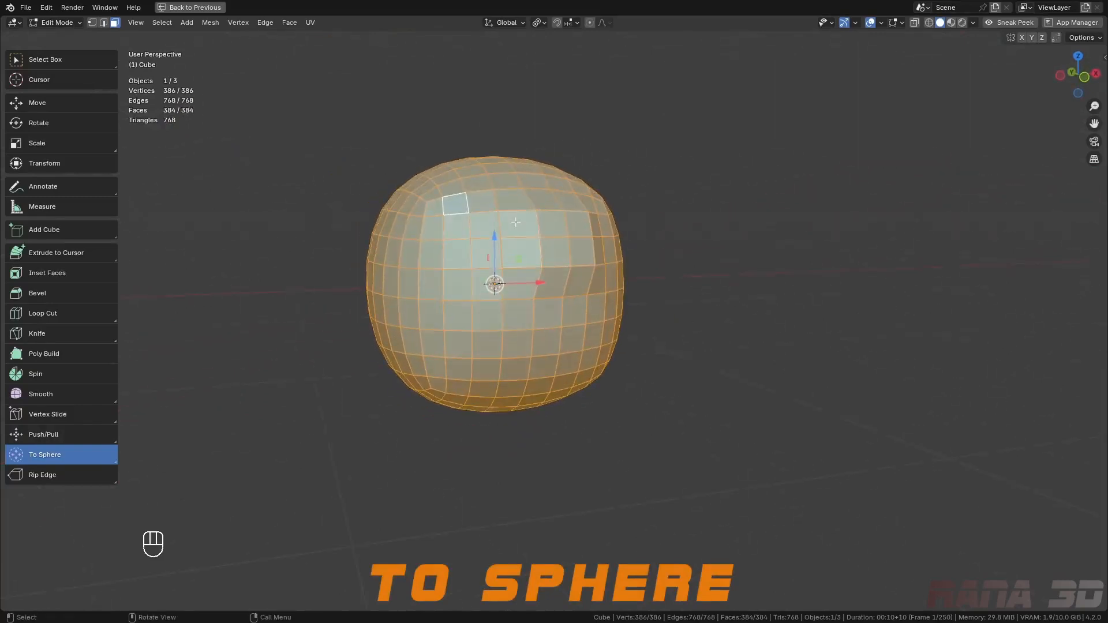
pyautogui.moveTo(574, 263); pyautogui.dragTo(596, 251)
pyautogui.moveTo(595, 252); pyautogui.dragTo(605, 237, button='middle')
pyautogui.keyDown('shift'); pyautogui.moveTo(851, 257); pyautogui.dragTo(639, 258, button='middle'); pyautogui.keyUp('shift')
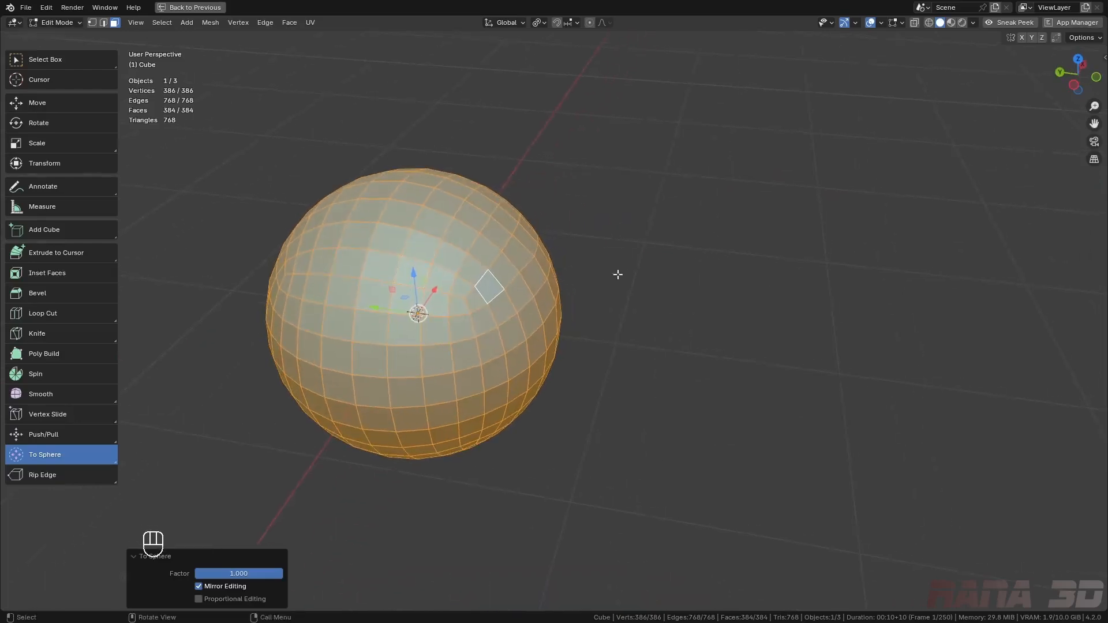
pyautogui.moveTo(617, 274); pyautogui.dragTo(904, 231)
pyautogui.moveTo(739, 271); pyautogui.dragTo(741, 271)
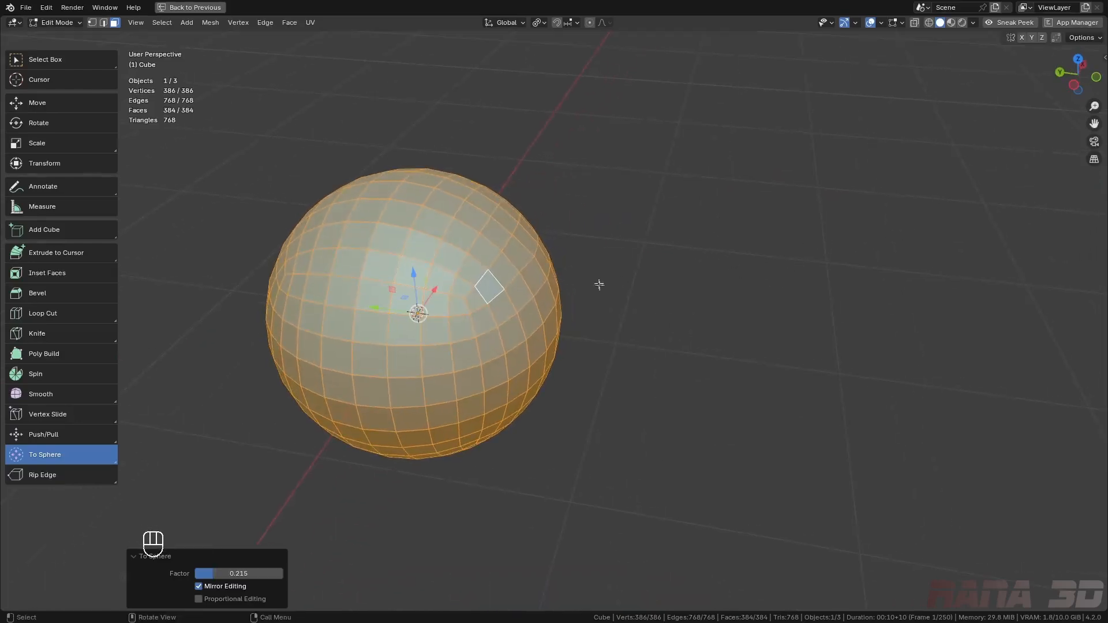
# - Delete all vertices of the sphere and add a 2 m cube in its place
pyautogui.press('x')
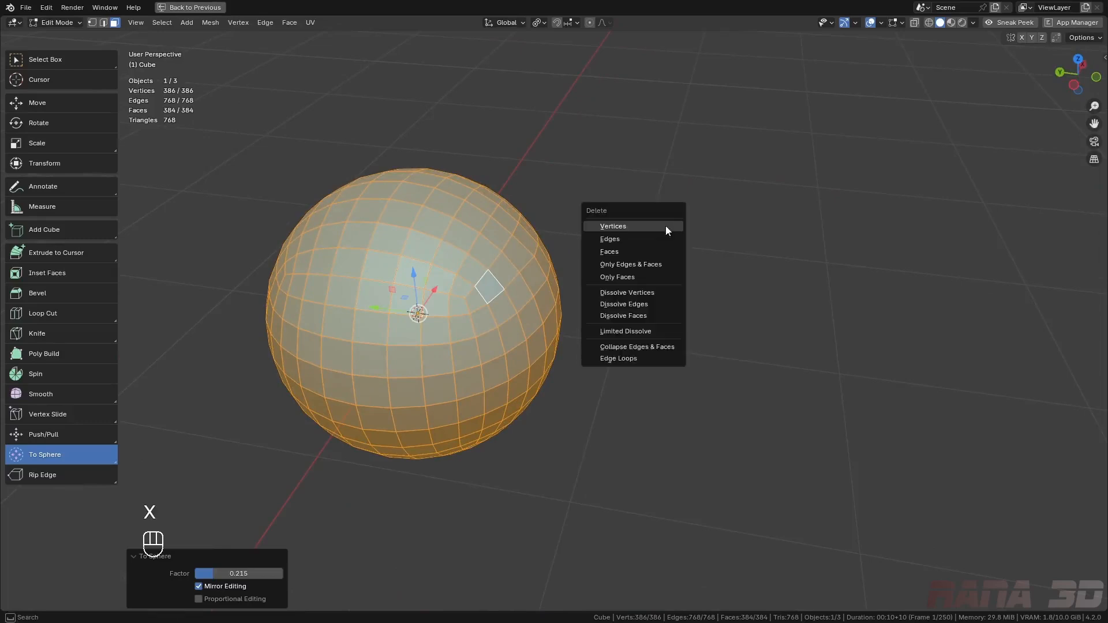
pyautogui.click(636, 225)
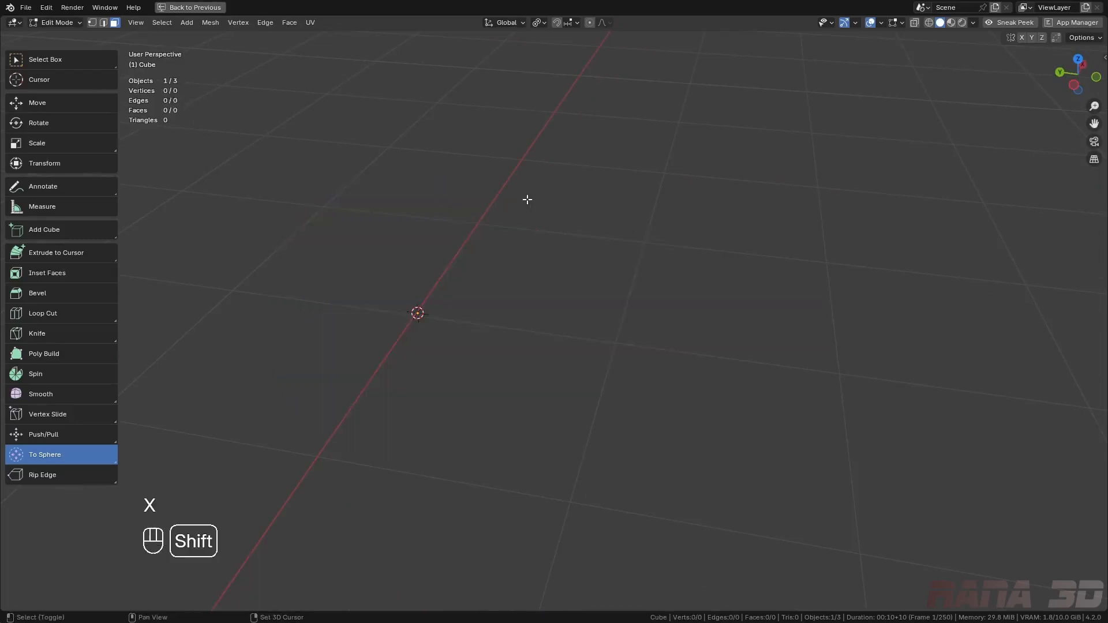
pyautogui.hotkey('shift', 'a')
pyautogui.click(477, 170)
# - Subdivide the new cube's faces three times and round it completely with the To Sphere tool at factor 1.000
pyautogui.scroll(-3, 576, 238)
pyautogui.hotkey('ctrl', 'f')
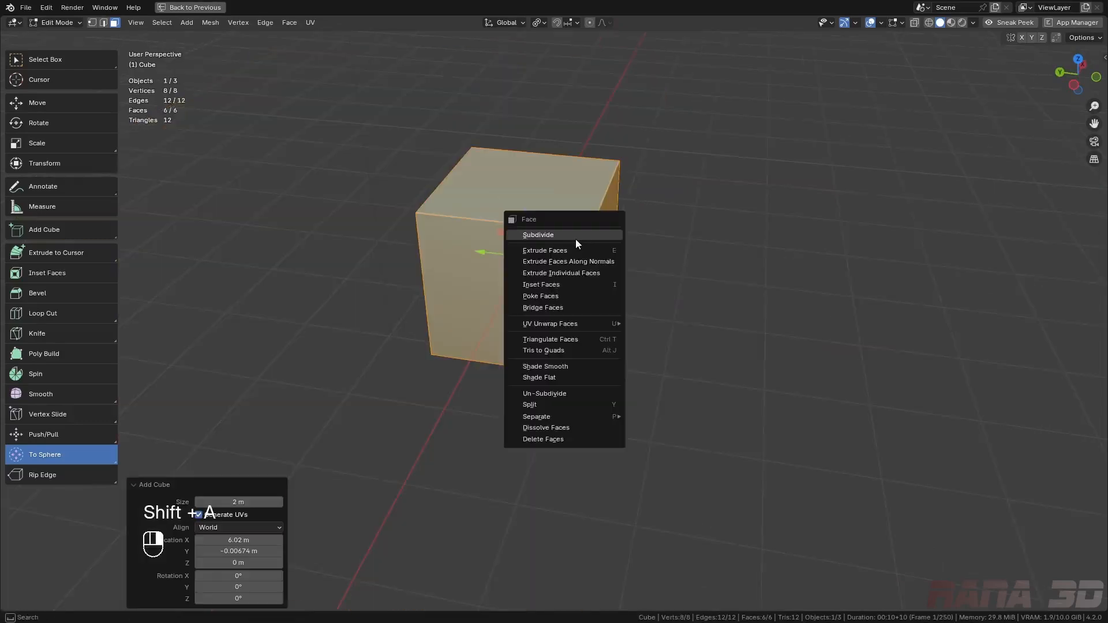
pyautogui.click(576, 239)
pyautogui.click(576, 239)
pyautogui.hotkey('ctrl', 'f')
pyautogui.click(576, 239)
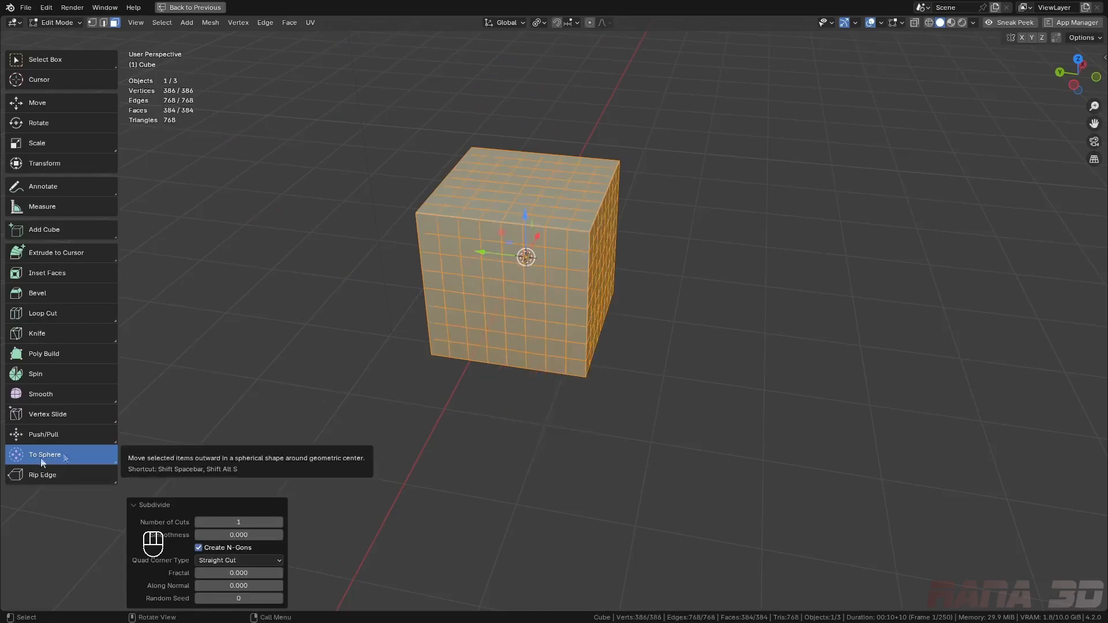
pyautogui.moveTo(694, 379); pyautogui.dragTo(722, 459)
pyautogui.moveTo(726, 289); pyautogui.dragTo(546, 235, button='middle')
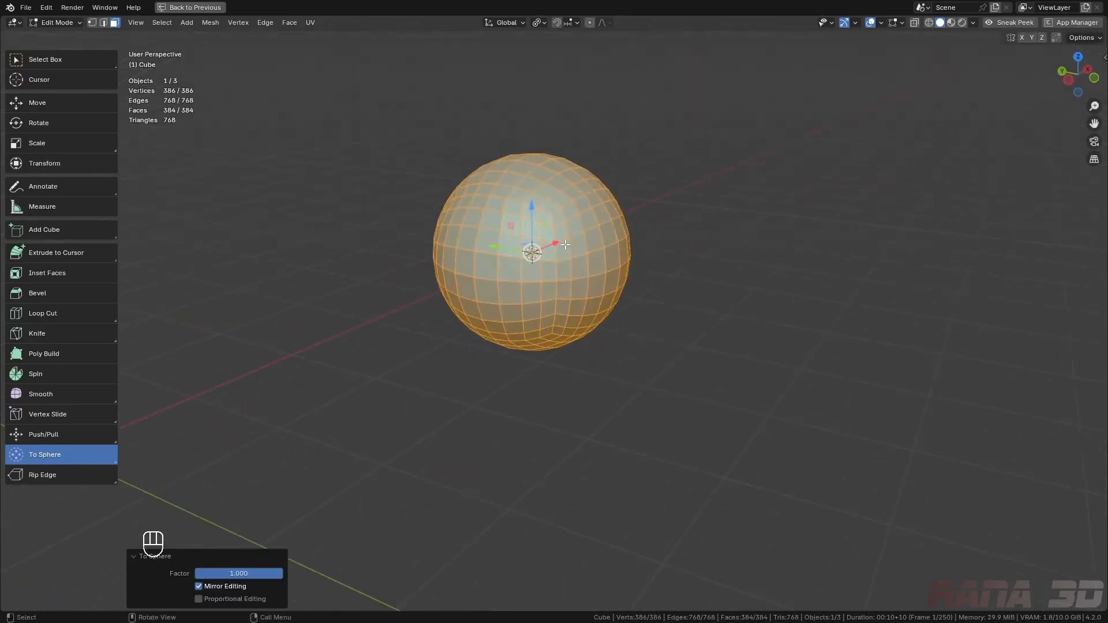
# - Switch to the Rip Edge tool, select a single edge on the sphere's upper side and rip it away from the surface
pyautogui.click(46, 483)
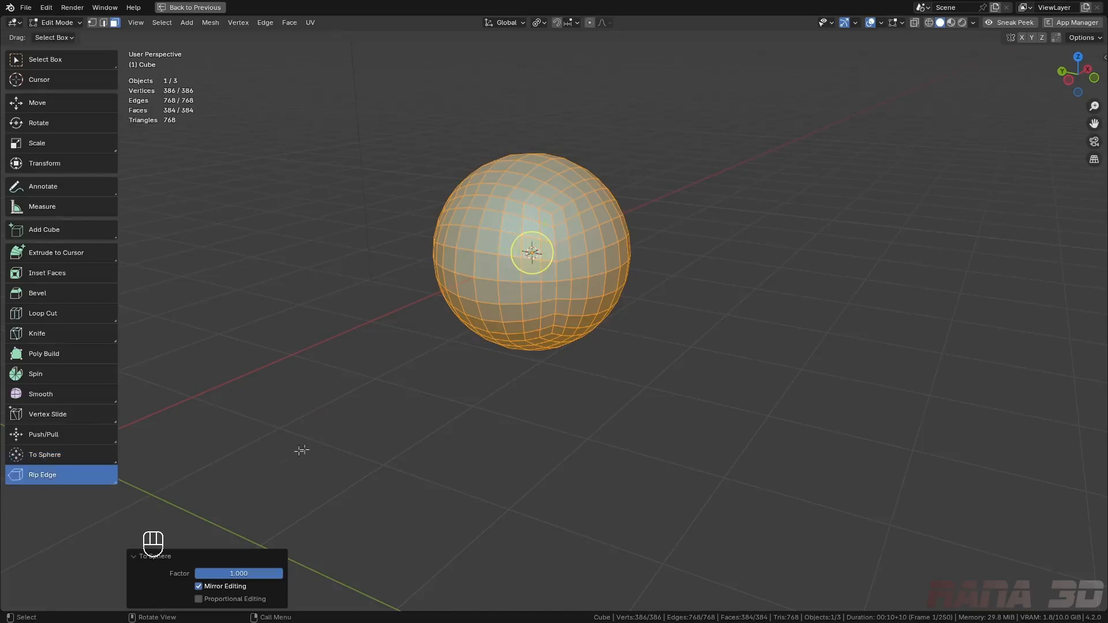
pyautogui.press('2')
pyautogui.scroll(5, 532, 254)
pyautogui.click(554, 178)
pyautogui.keyDown('shift'); pyautogui.moveTo(567, 182); pyautogui.dragTo(531, 252, button='middle'); pyautogui.keyUp('shift')
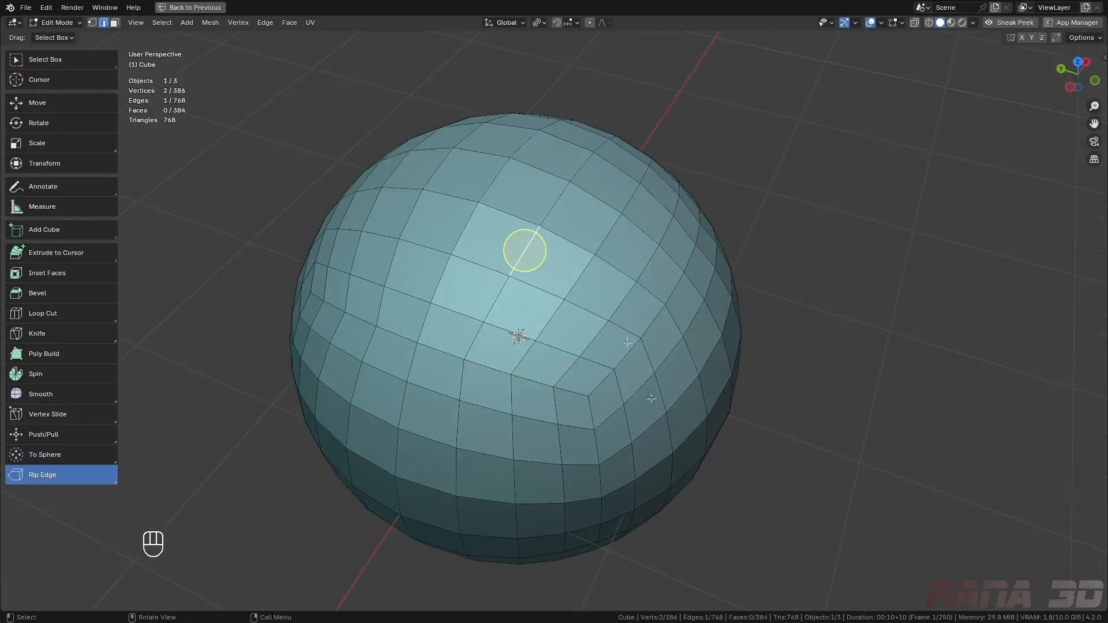
pyautogui.moveTo(516, 243); pyautogui.dragTo(509, 209)
pyautogui.moveTo(509, 208); pyautogui.dragTo(622, 201, button='middle')
pyautogui.moveTo(626, 198); pyautogui.dragTo(656, 184)
pyautogui.moveTo(668, 254); pyautogui.dragTo(661, 305, button='middle')
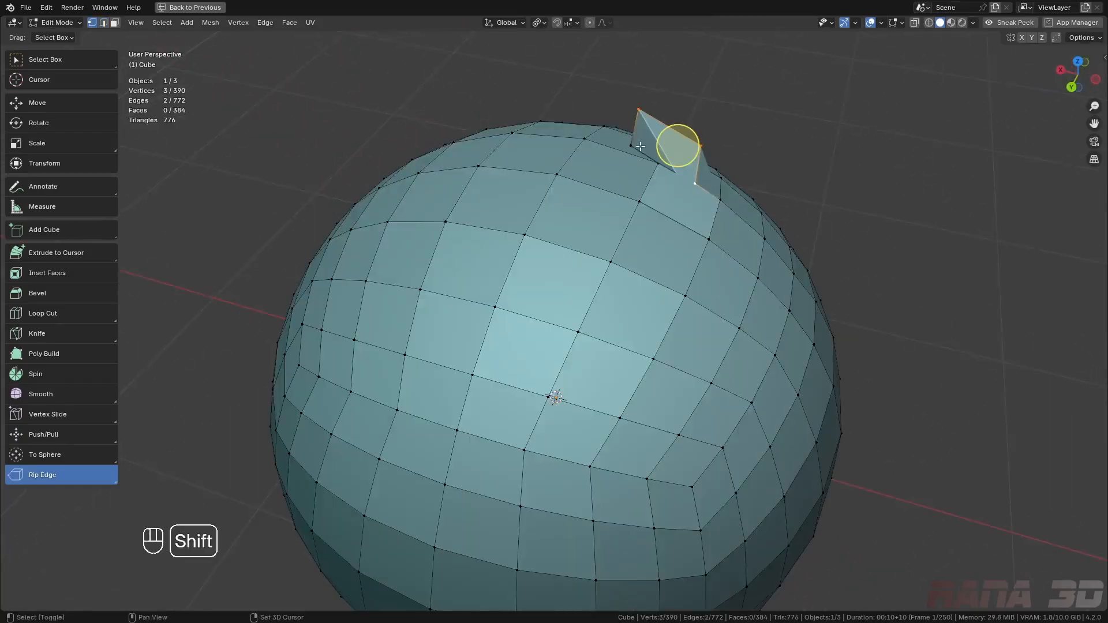
# - Move the four ripped vertices about 0.3 m away from the sphere and fill a face between them
pyautogui.press('g')
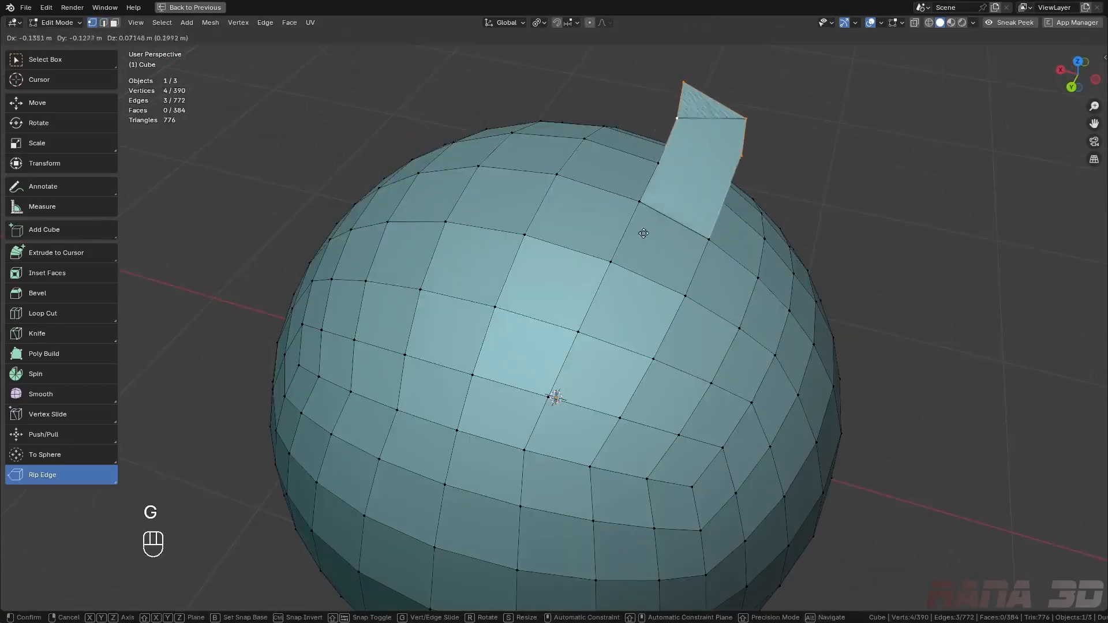
pyautogui.click(643, 233)
pyautogui.moveTo(643, 232); pyautogui.dragTo(626, 228, button='middle')
pyautogui.click(759, 218)
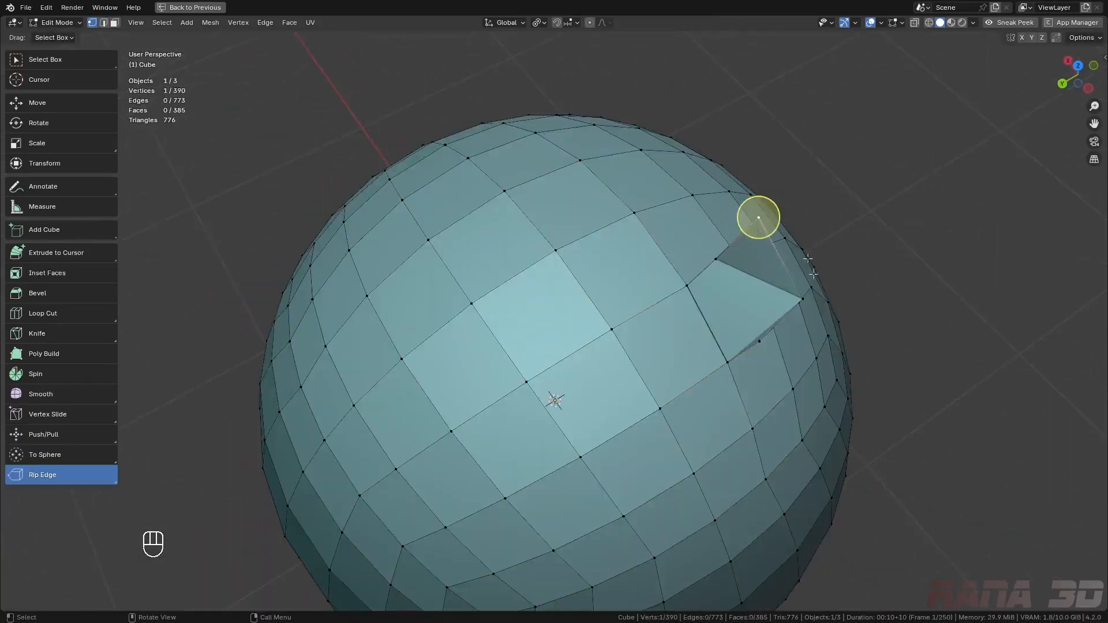
pyautogui.moveTo(759, 218); pyautogui.dragTo(525, 119, button='middle')
pyautogui.press('g')
pyautogui.click(464, 85)
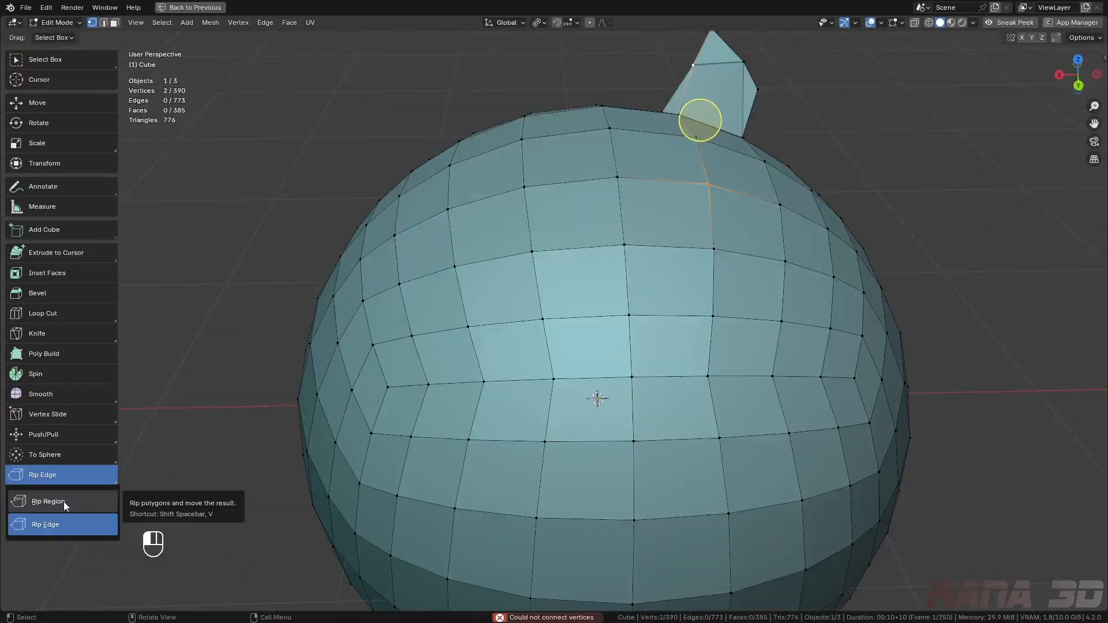
# - Switch to the Rip Region tool and rip a single edge on the sphere's upper side to open a hole
pyautogui.click(63, 501)
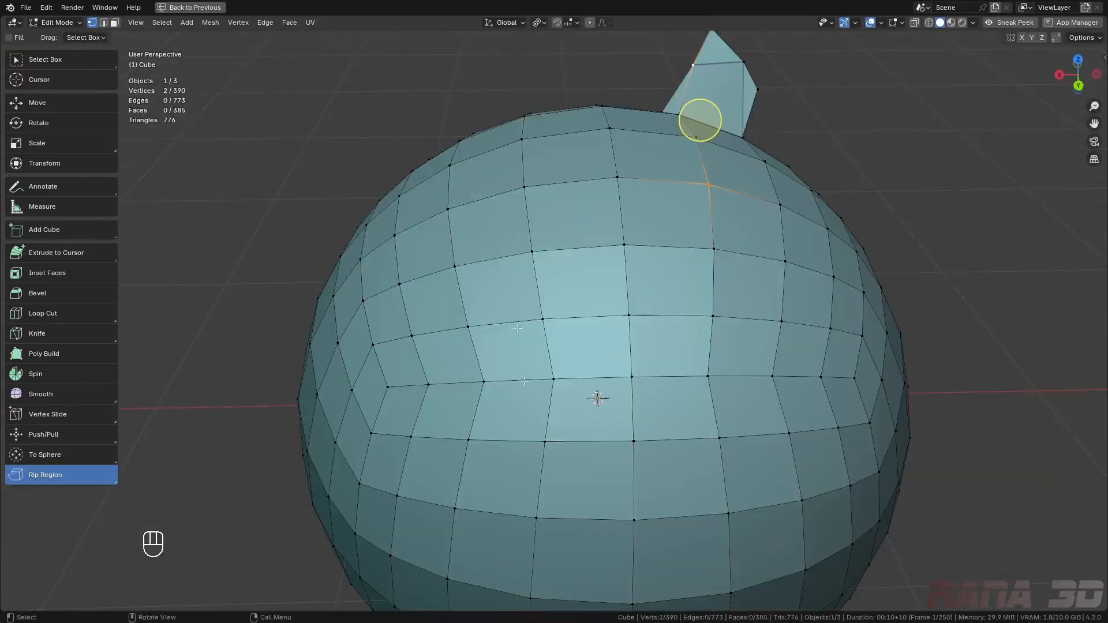
pyautogui.press('2')
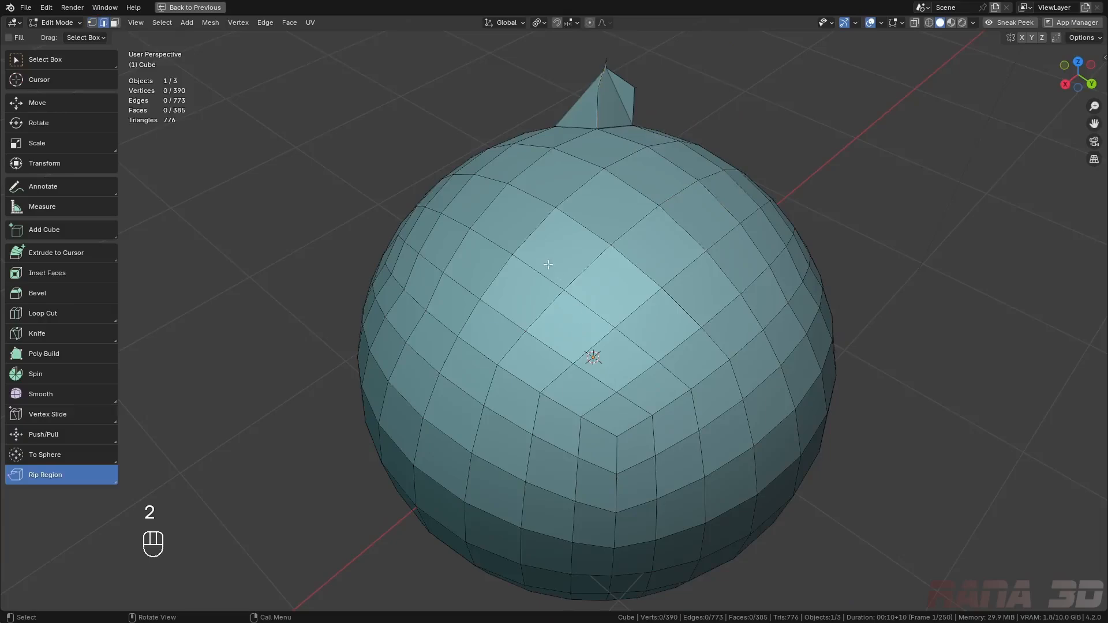
pyautogui.click(538, 272)
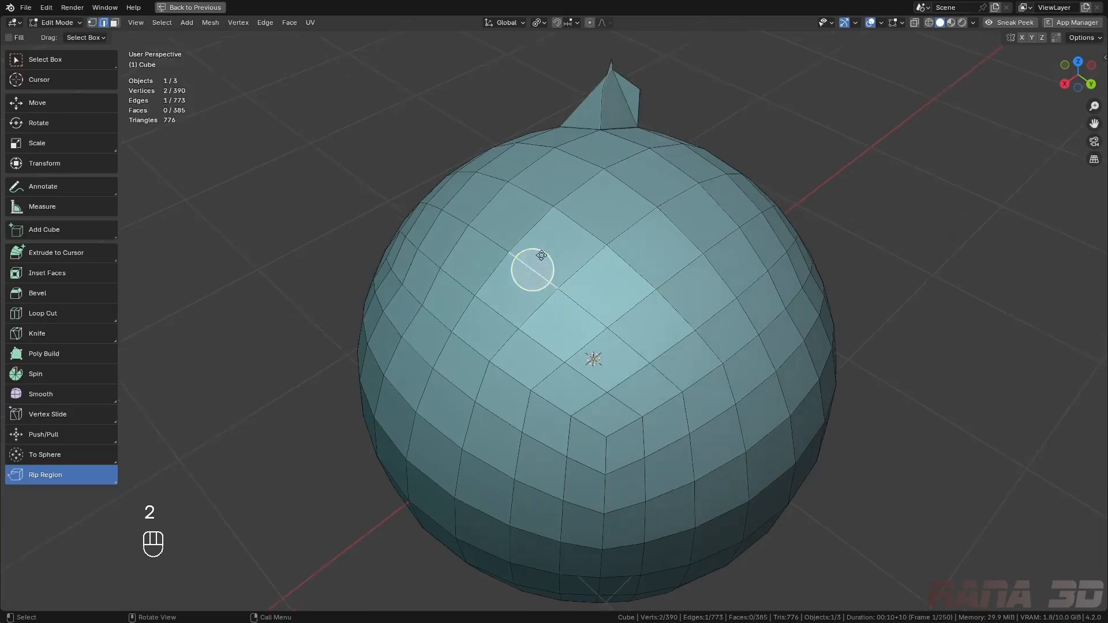
pyautogui.moveTo(538, 272); pyautogui.dragTo(557, 238)
pyautogui.moveTo(555, 239); pyautogui.dragTo(485, 264, button='middle')
pyautogui.scroll(1, 490, 264)
pyautogui.moveTo(584, 256); pyautogui.dragTo(542, 262, button='middle')
# - Rip a single vertex on the sphere's upper side by about -0.107 m in X, -0.008 m in Y and 0.052 m in Z
pyautogui.press('1')
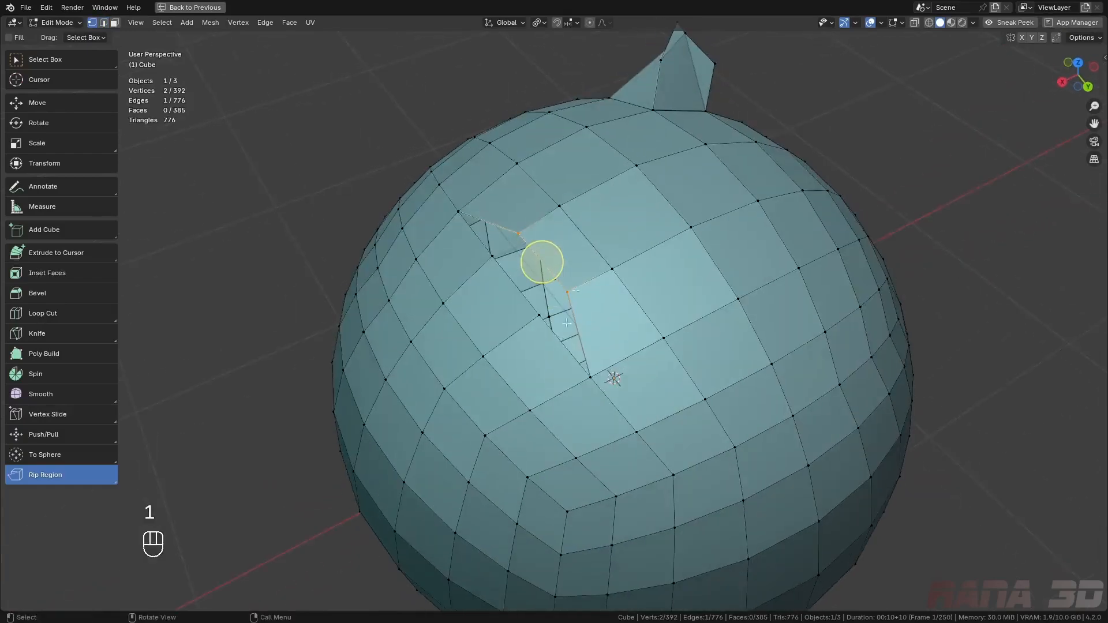
pyautogui.click(697, 223)
pyautogui.moveTo(697, 215); pyautogui.dragTo(724, 190)
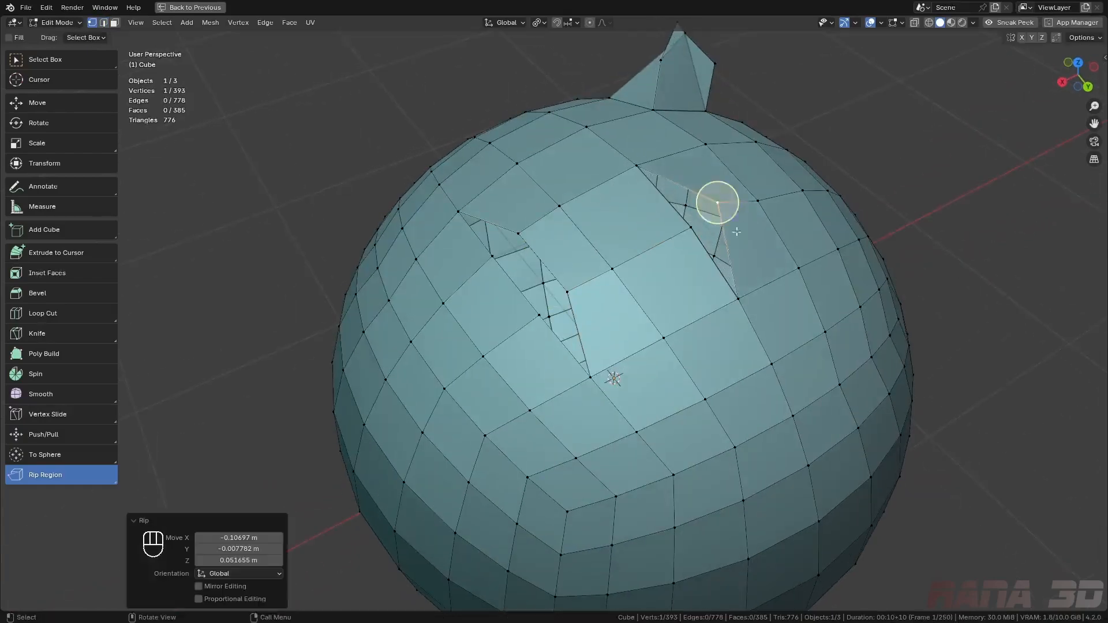
pyautogui.moveTo(737, 232); pyautogui.dragTo(693, 225, button='middle')
# - Try ripping two more individual vertices near the sphere's top with the Rip Region tool
pyautogui.click(630, 248)
pyautogui.moveTo(630, 250); pyautogui.dragTo(596, 207)
pyautogui.moveTo(595, 207); pyautogui.dragTo(538, 210, button='middle')
pyautogui.click(502, 233)
pyautogui.moveTo(501, 233); pyautogui.dragTo(486, 230)
# - Rip a vertex on the sphere's front with the Rip command, moving it about -0.065 m in X, -0.035 m in Y and -0.013 m in Z
pyautogui.click(597, 393)
pyautogui.press('v')
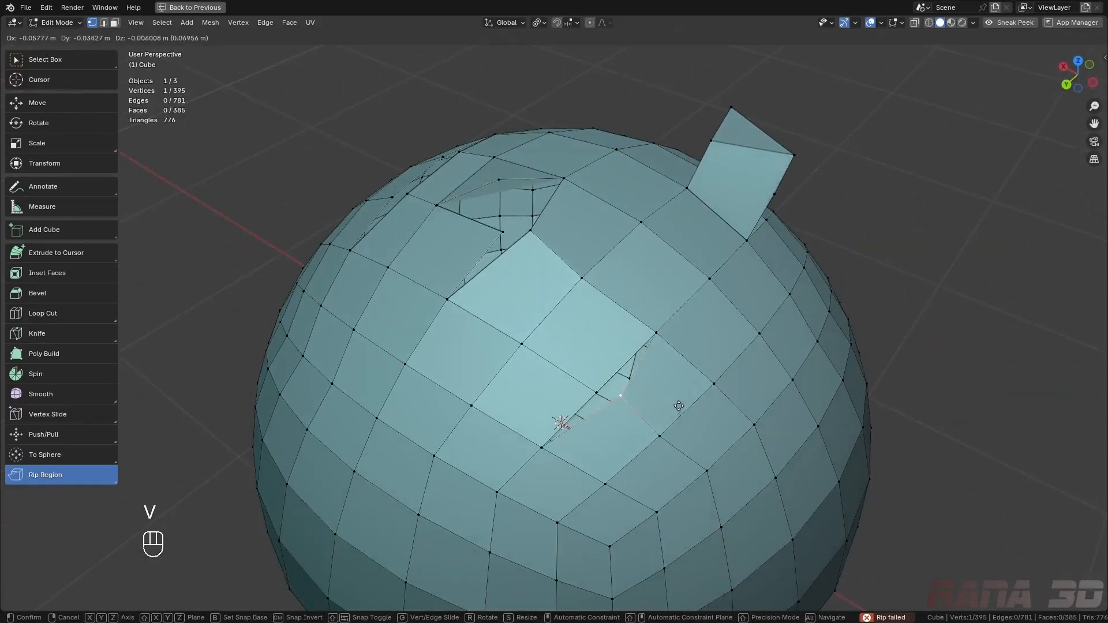
pyautogui.click(679, 416)
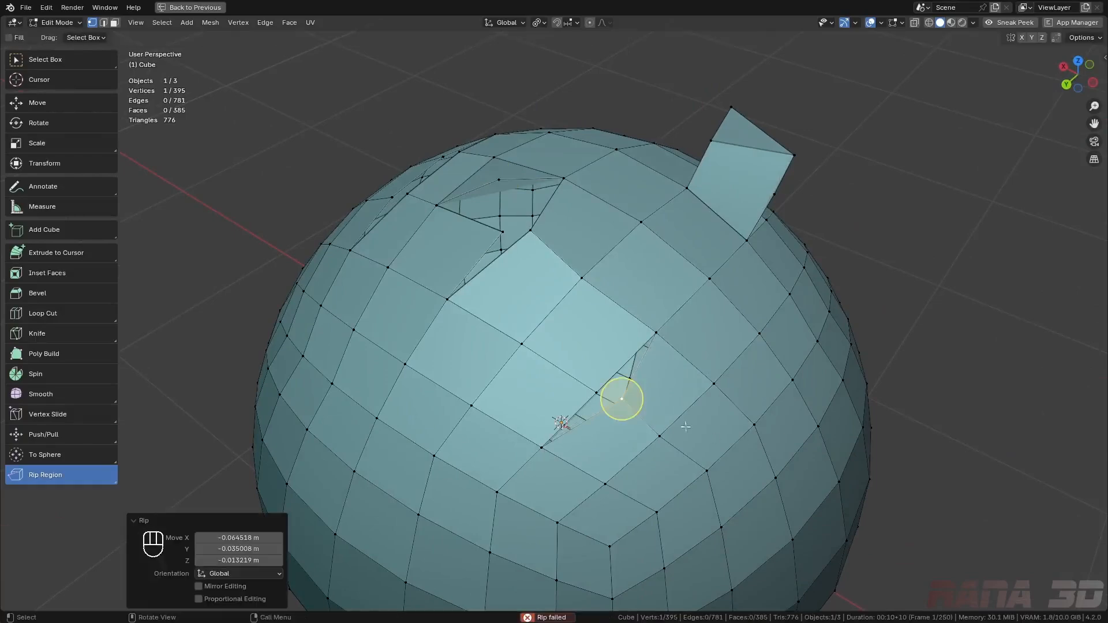
pyautogui.press('v')
pyautogui.click(634, 379)
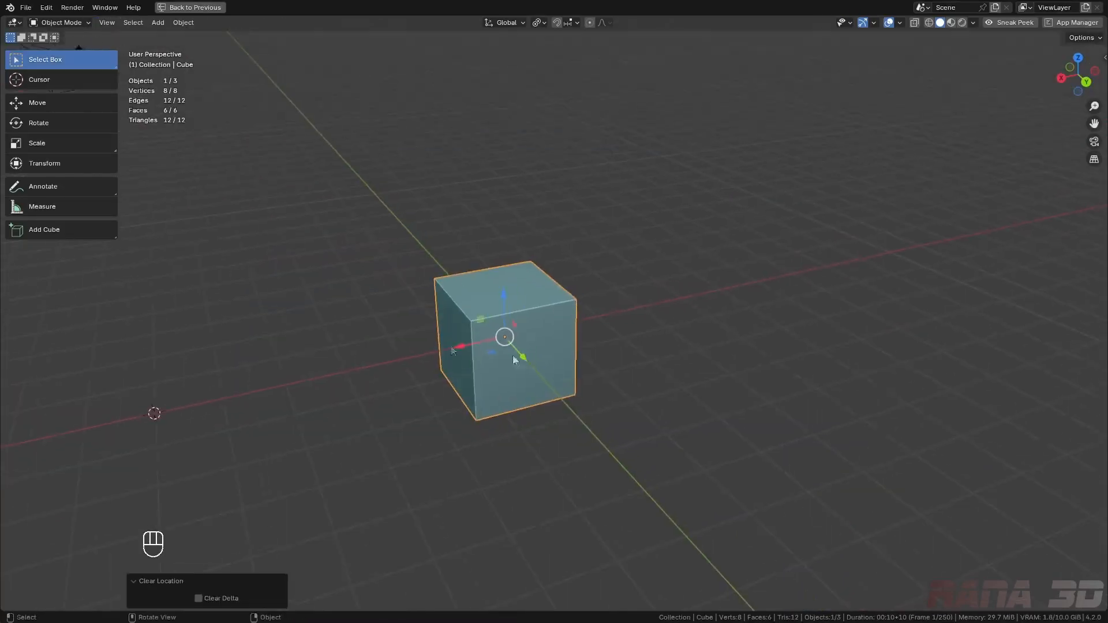
# - Enter Edit Mode on the plain cube
pyautogui.press('Tab')
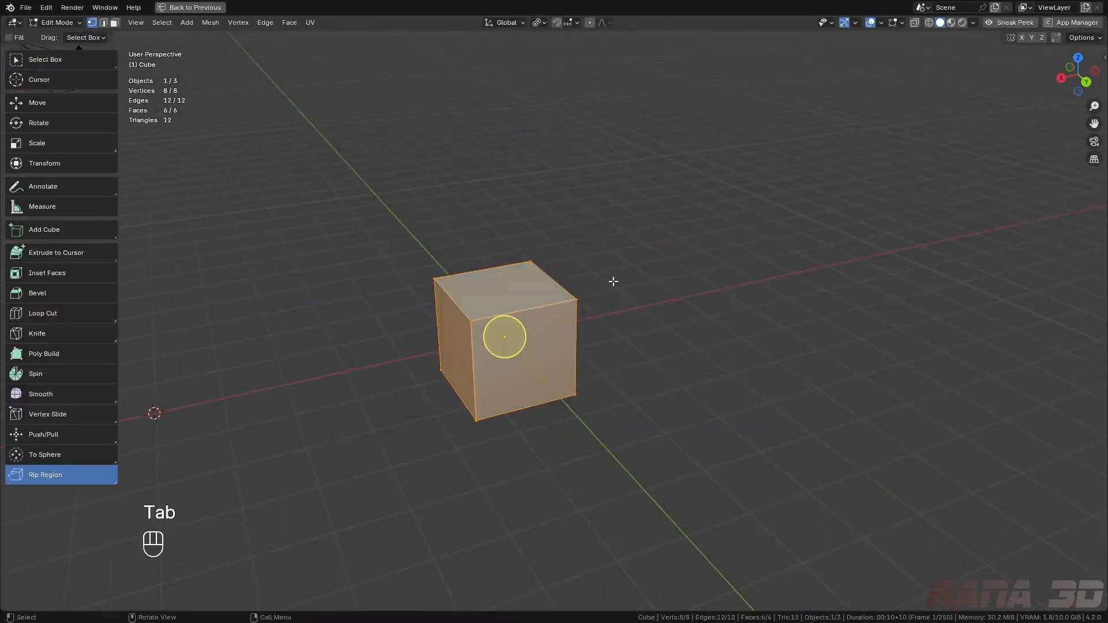